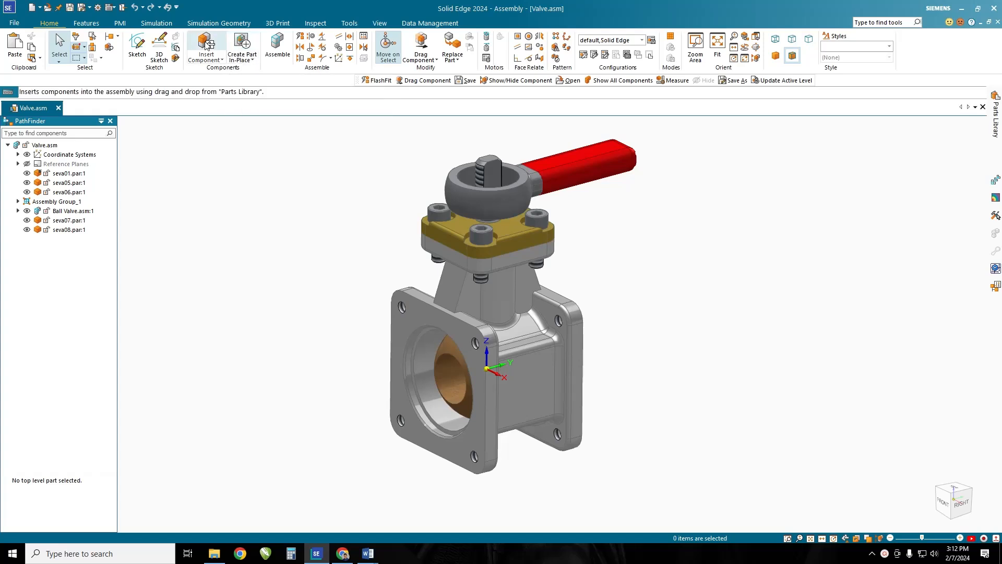
left_click(241, 46)
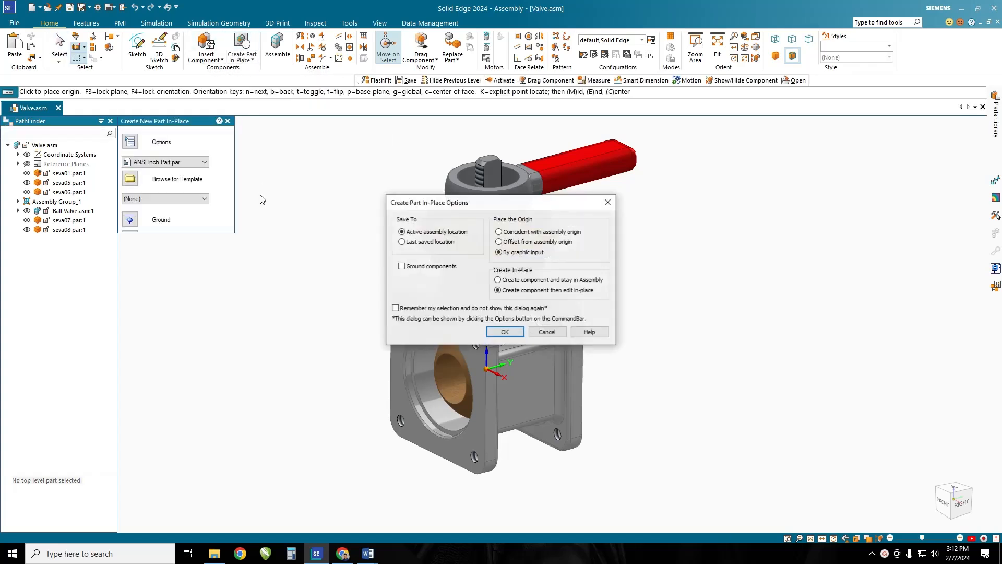
left_click_drag(503, 204, 790, 182)
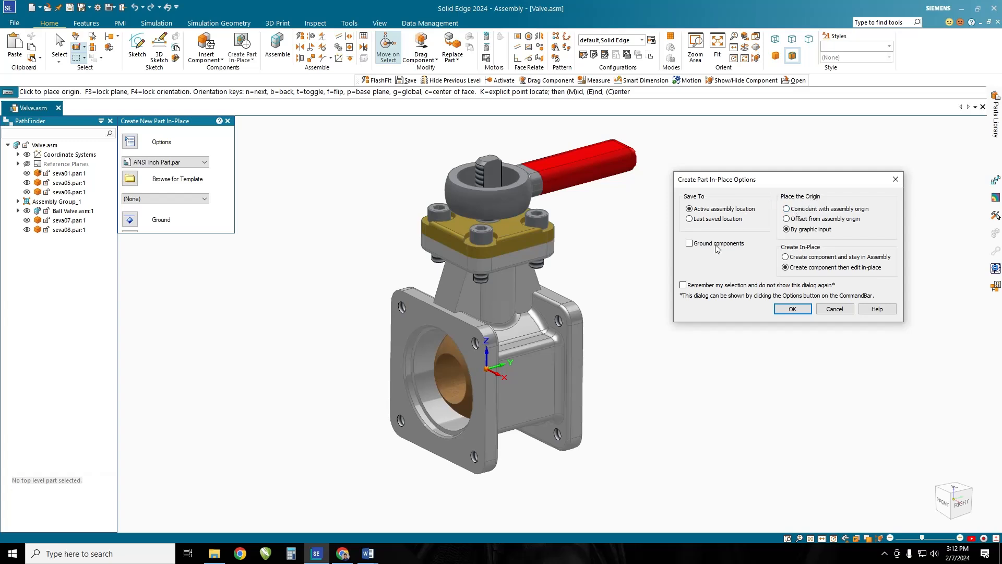
left_click(786, 209)
left_click(787, 219)
left_click(788, 231)
left_click(793, 311)
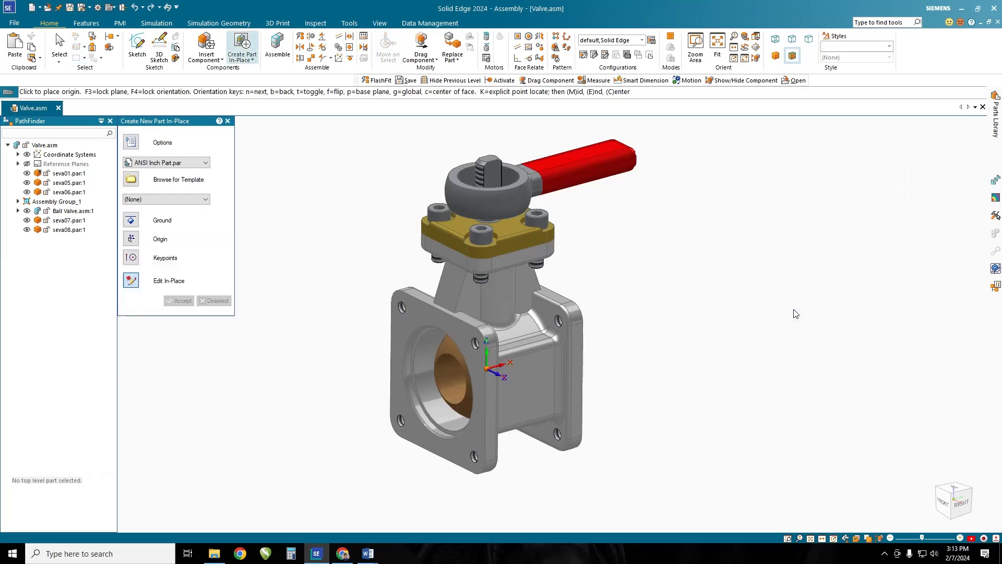
left_click(184, 166)
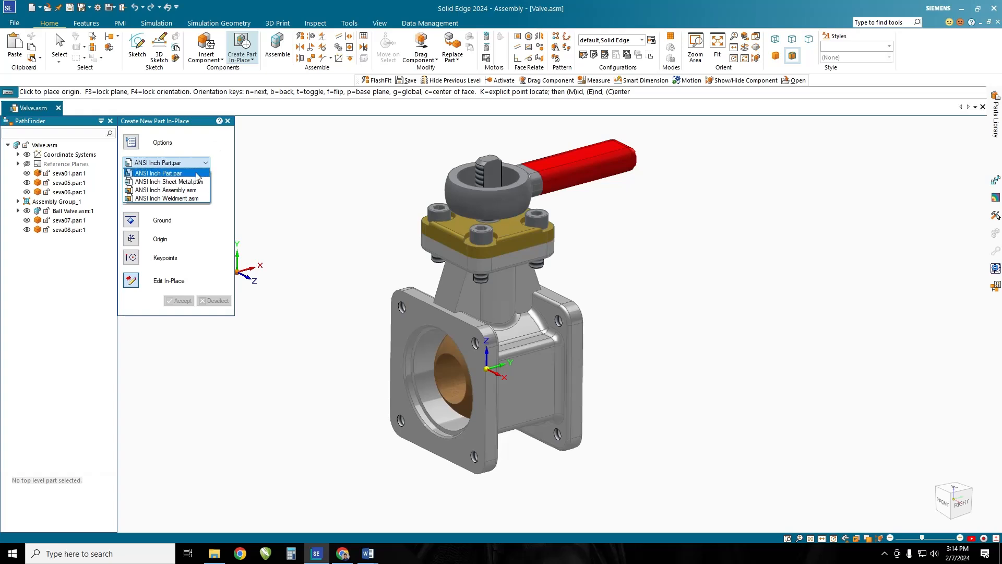
left_click(197, 173)
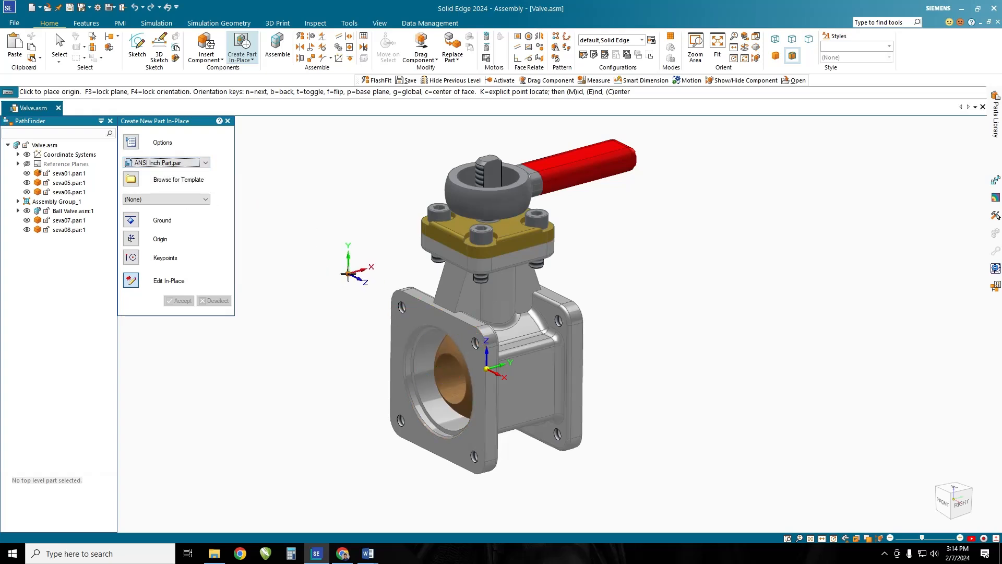
key("Escape")
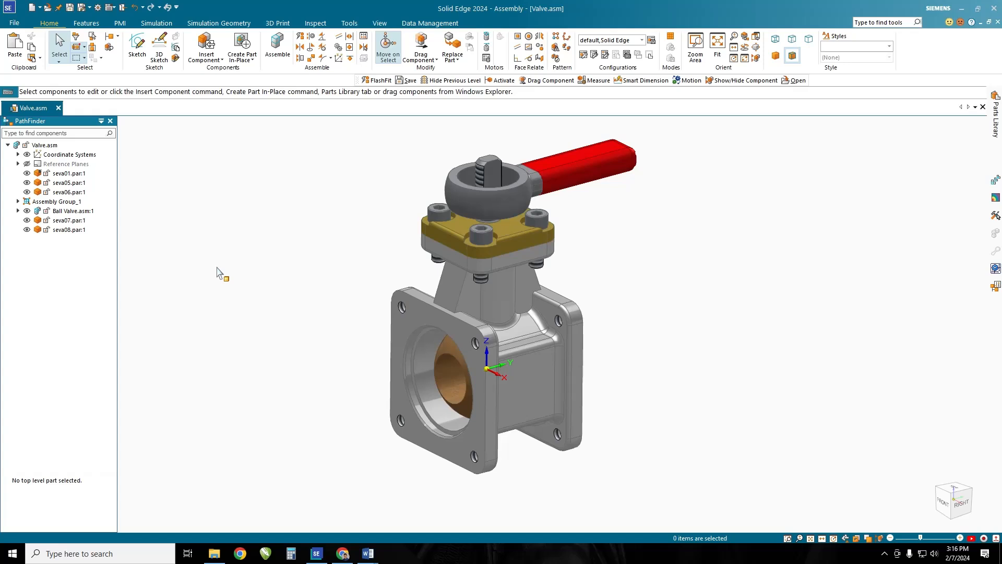
Switch the new-document template list to the ANSI Metric standard templates and return to the valve assembly
left_click(14, 25)
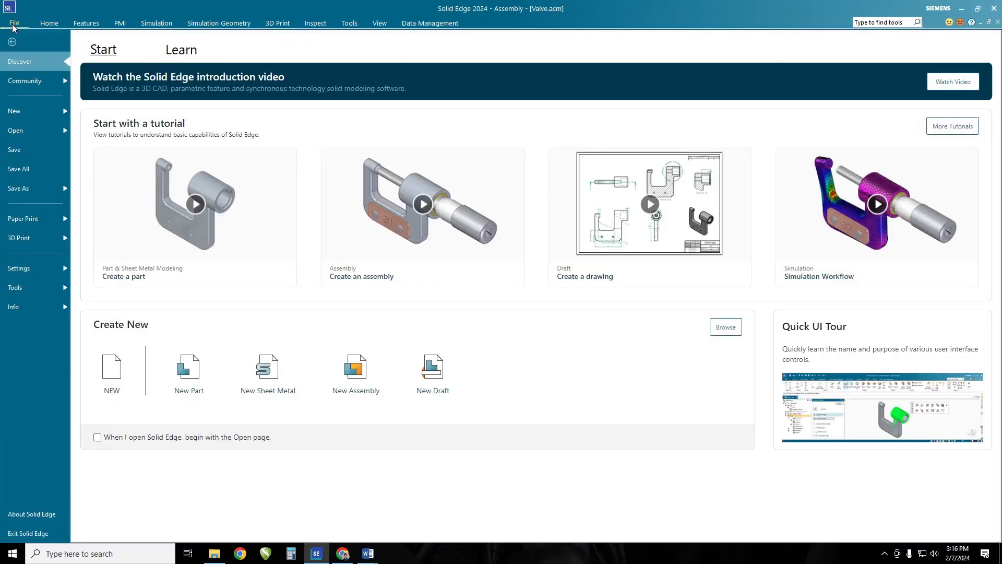
left_click(32, 120)
left_click(98, 84)
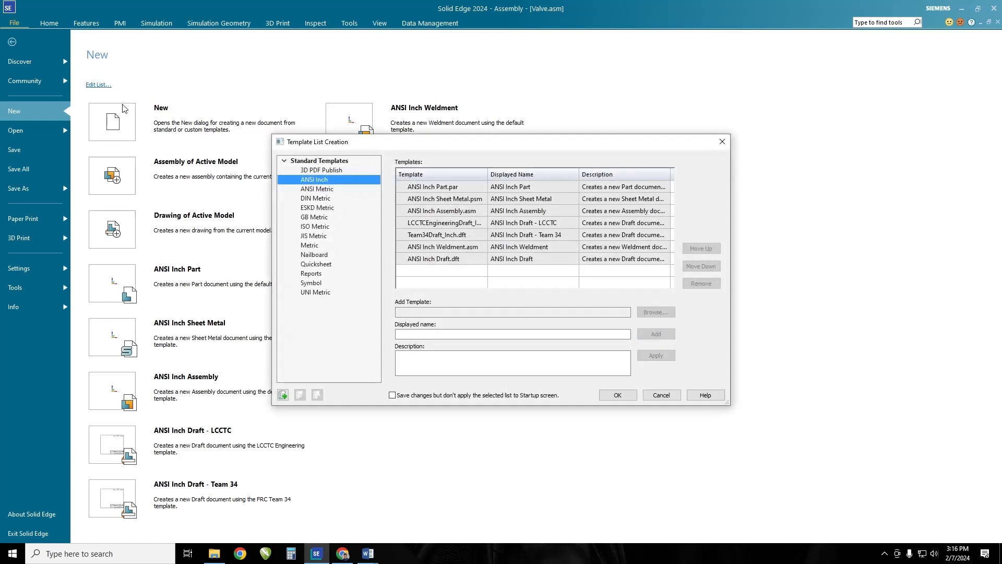
left_click(318, 189)
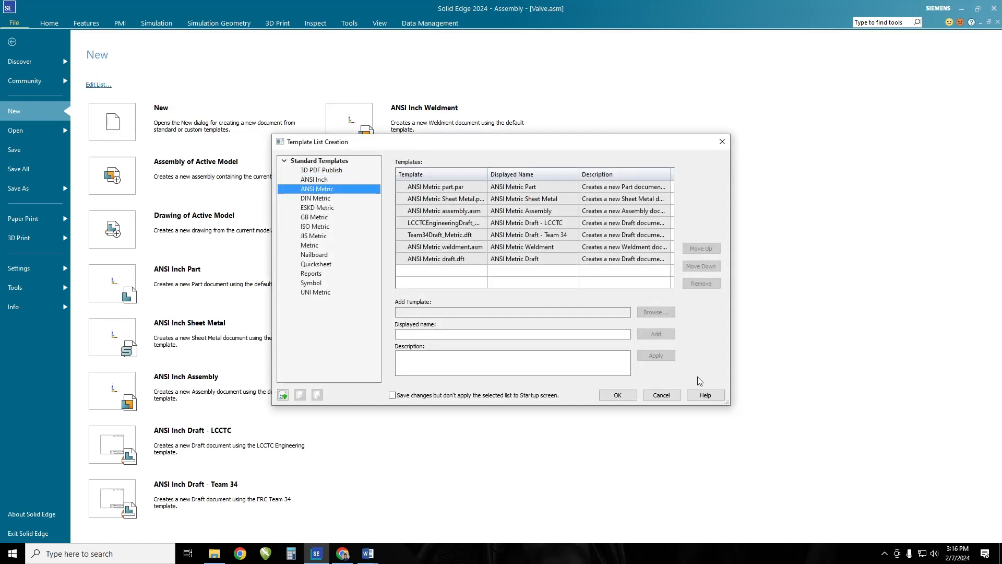
left_click(617, 395)
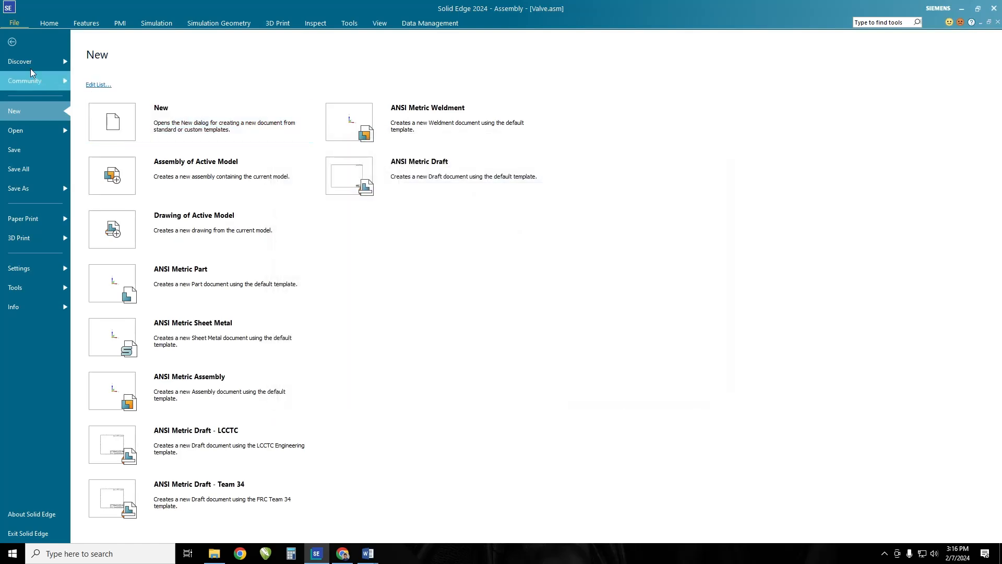
left_click(12, 42)
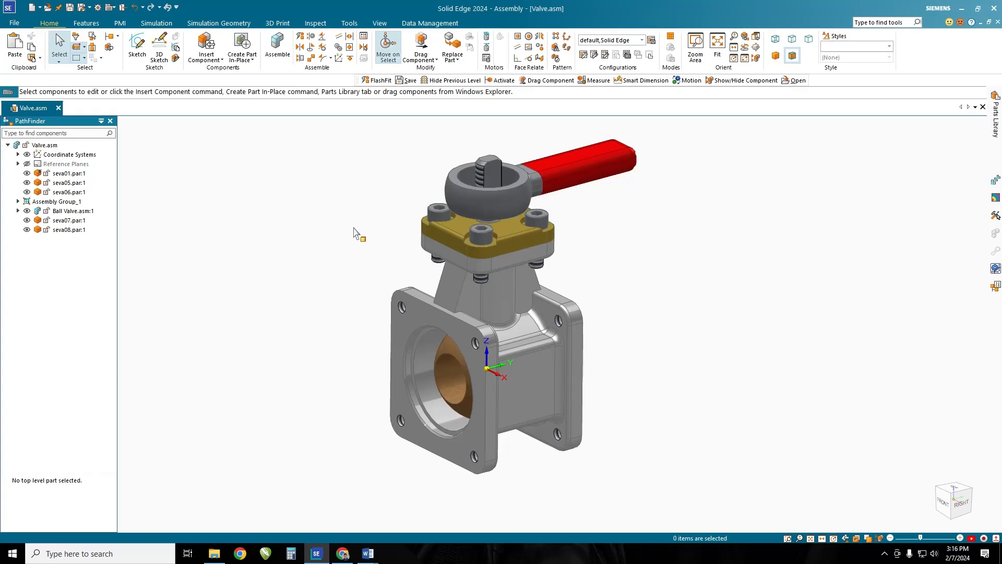
Start a new part in place, saved at the active assembly location, with its origin set by graphic input and in-place editing after creation
left_click(242, 43)
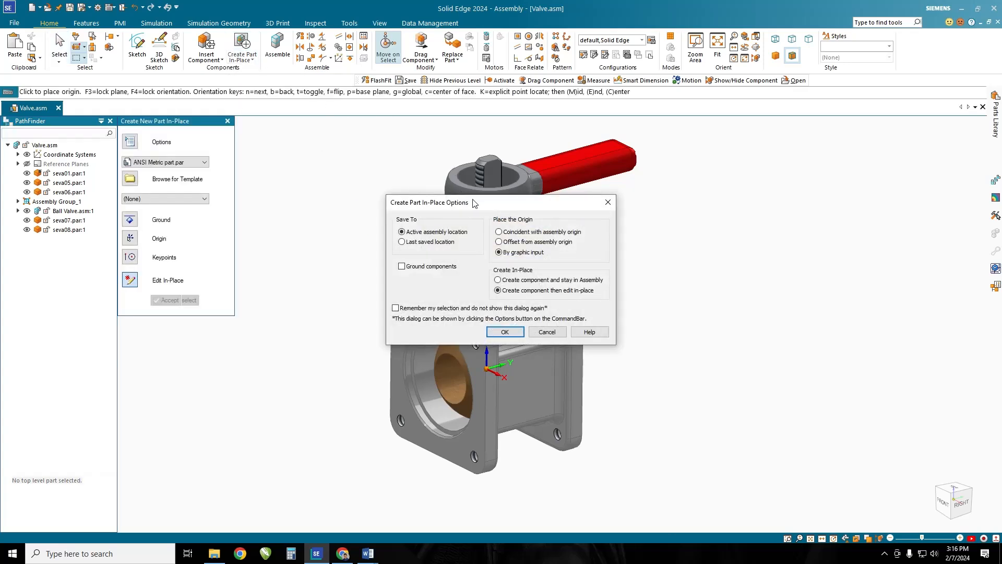
left_click_drag(489, 207, 794, 153)
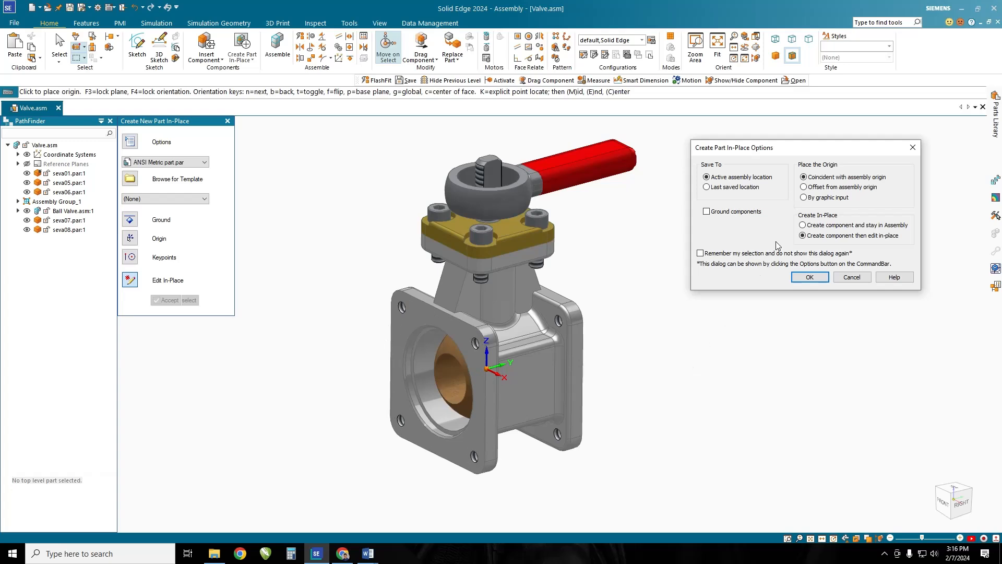
left_click(715, 371)
left_click(810, 277)
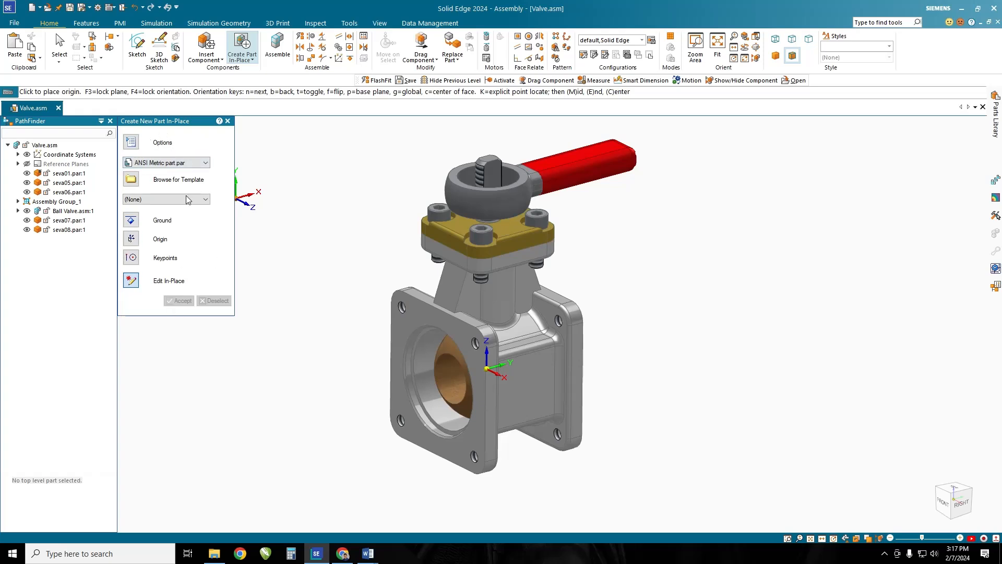
Use the ANSI Metric part.par template for the new in-place part
left_click(205, 164)
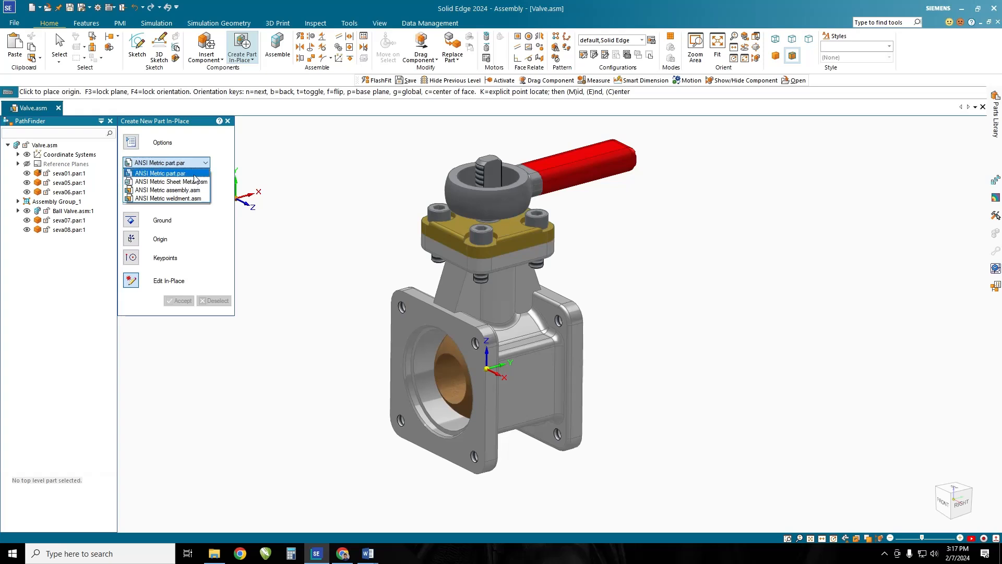
left_click(210, 146)
left_click(131, 144)
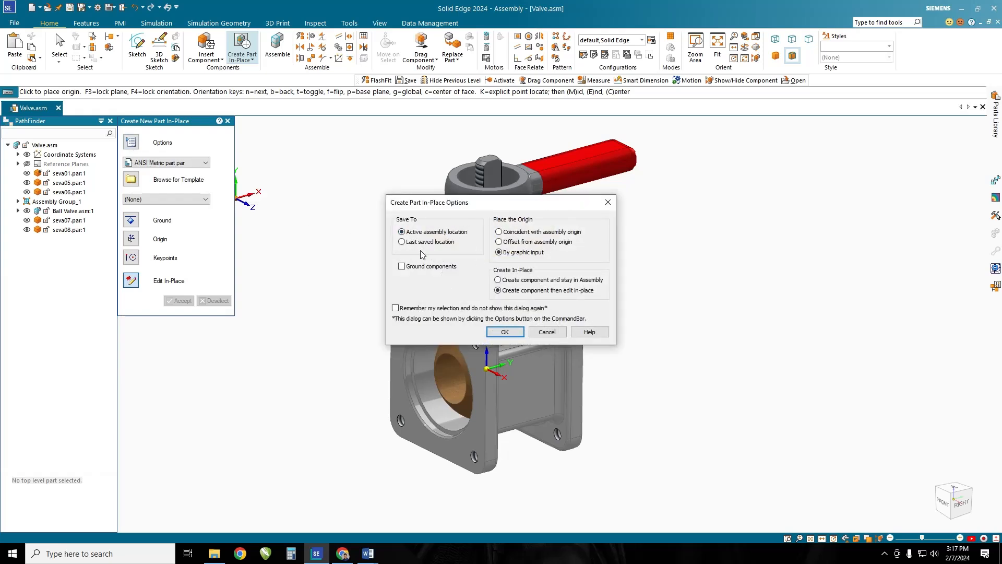
left_click(547, 333)
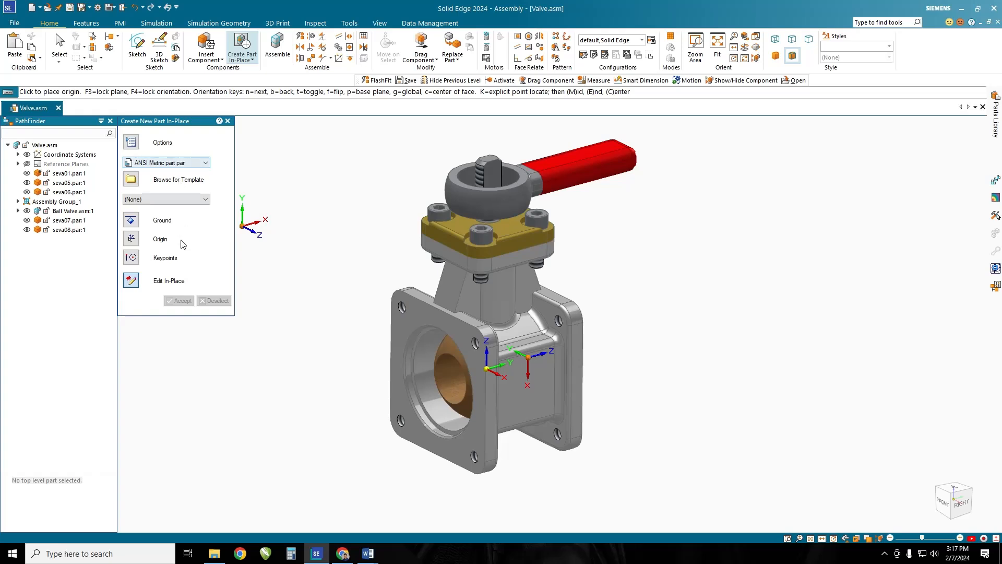
left_click(203, 164)
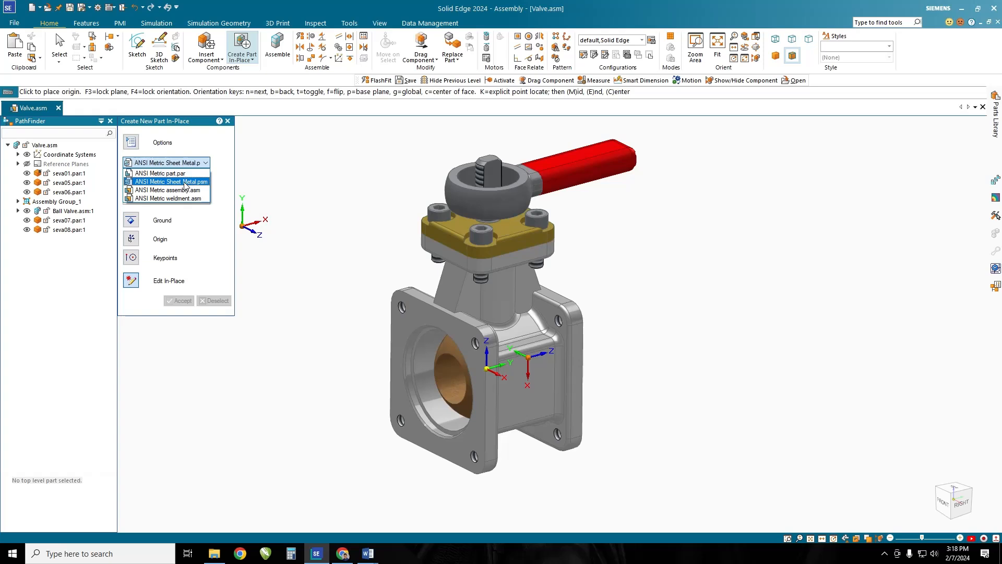
left_click(188, 174)
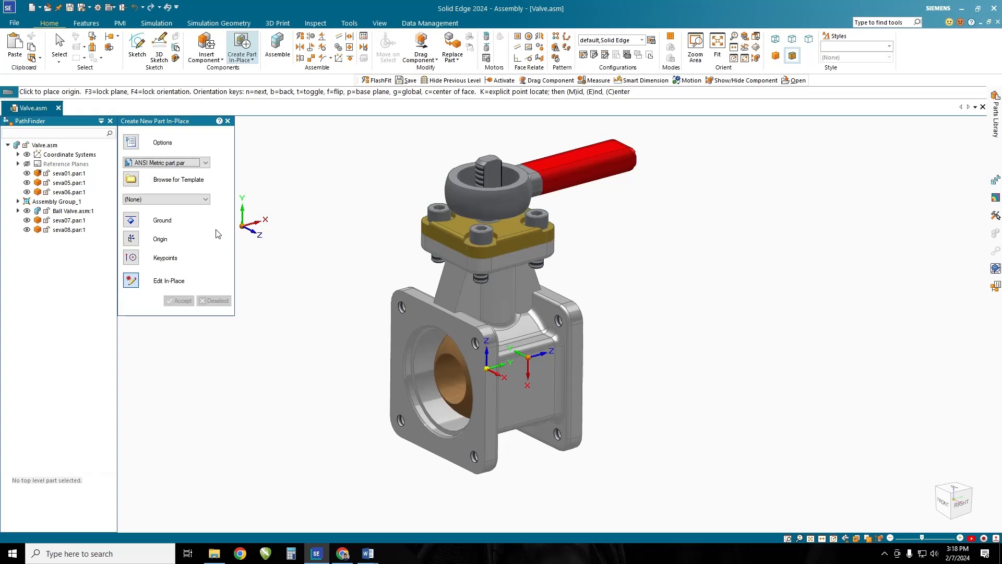
Assign the material Brass, yellow brass to the new in-place part
left_click(206, 200)
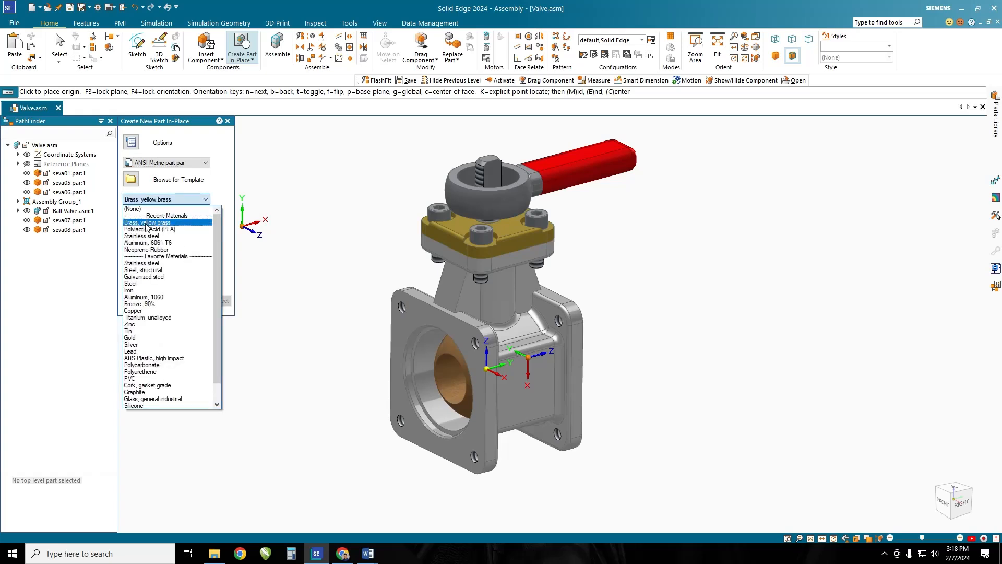
scroll(182, 318, "down", 2)
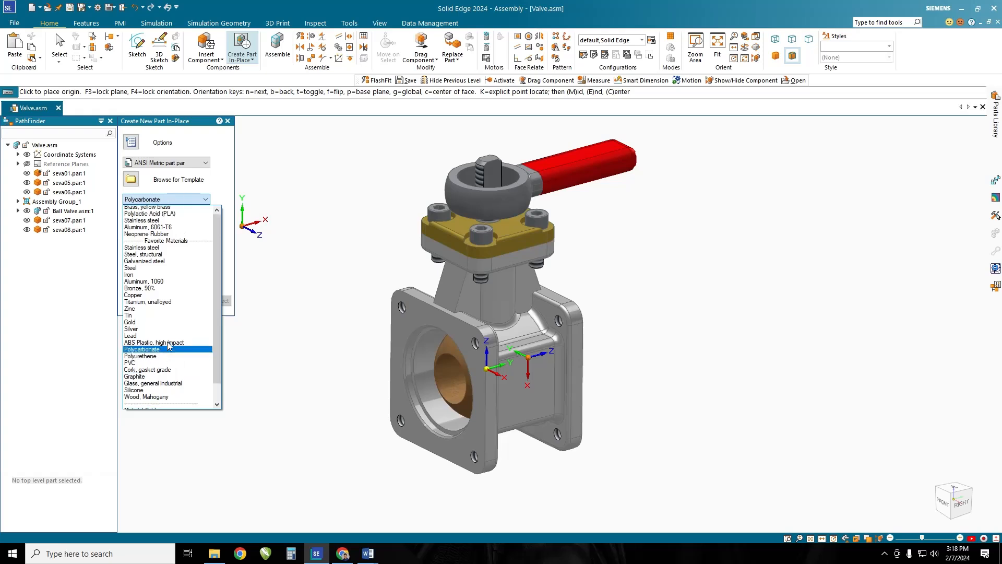
scroll(177, 313, "up", 2)
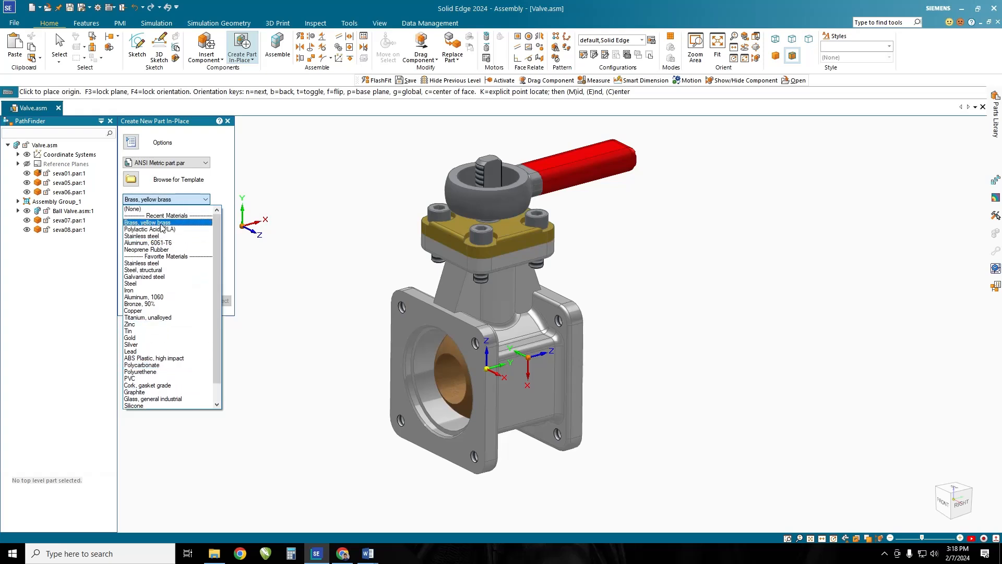
left_click(184, 224)
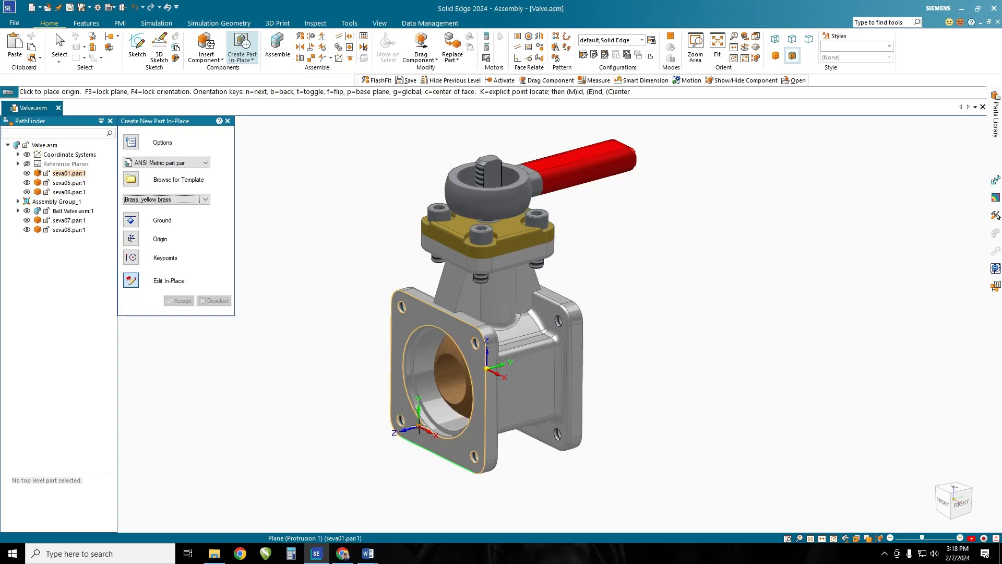
Place the new part's origin at the centre of the front flange's circular opening edge on seva01 and save the part as End Cap
scroll(423, 424, "up", 3)
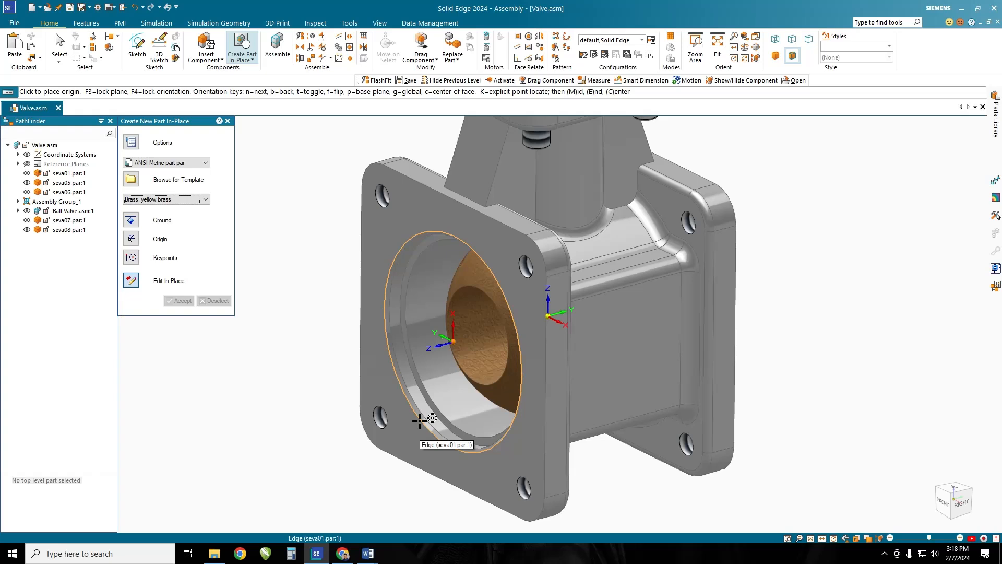
left_click(420, 420)
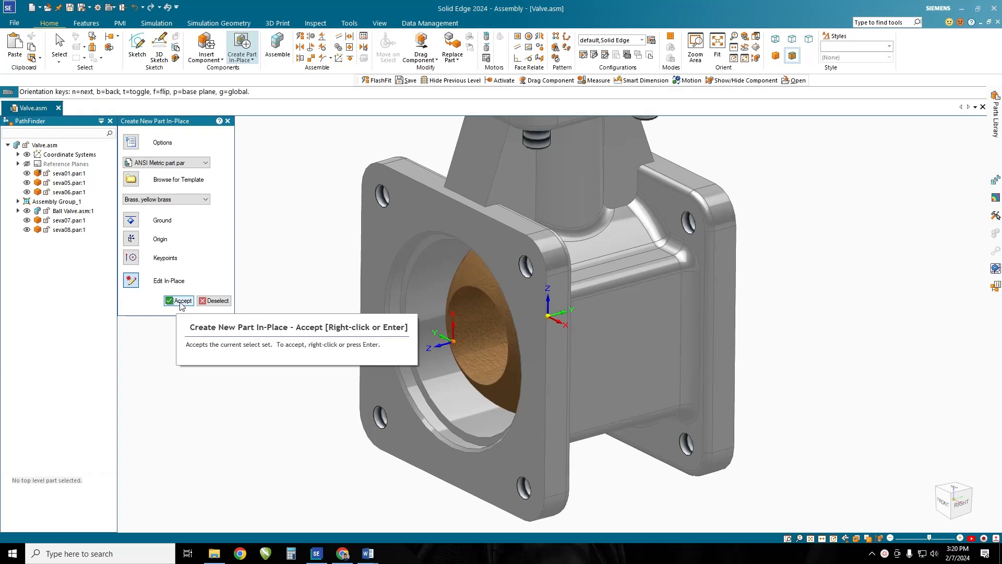
left_click(181, 301)
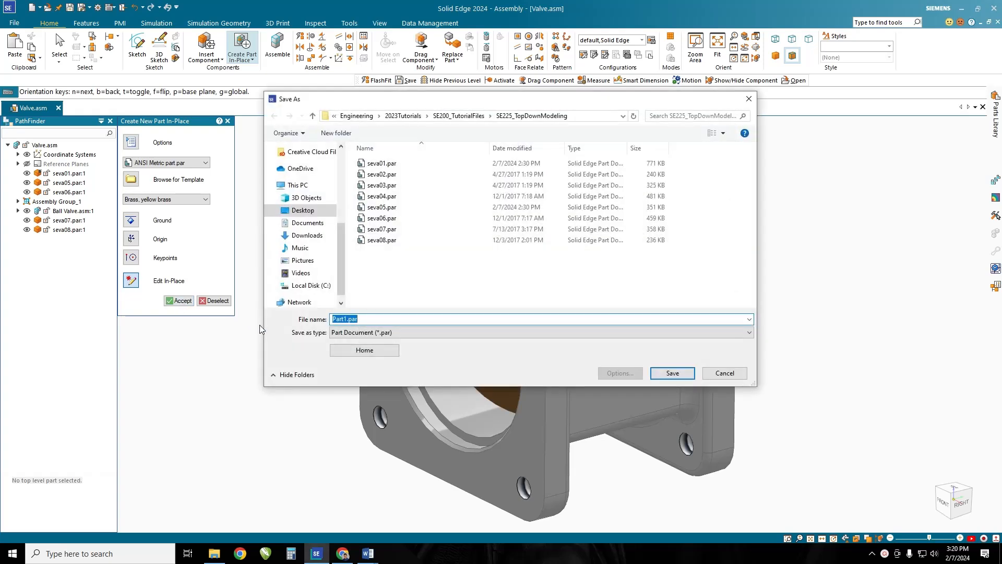
type("End Cap")
left_click(673, 373)
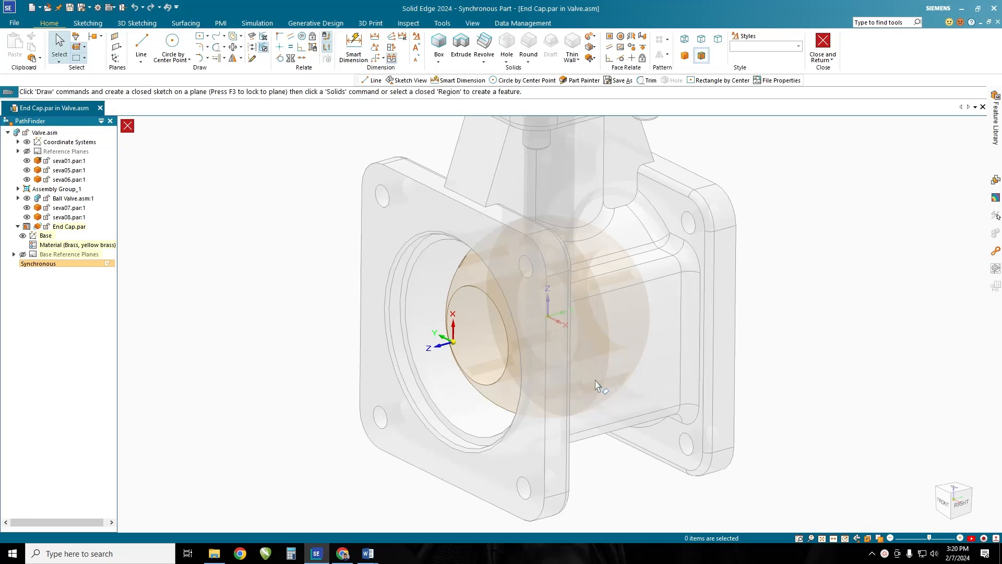
Extrude the front flange face of seva01, including its internal face loops, outward 10 mm to form the End Cap's base body
scroll(339, 372, "down", 2)
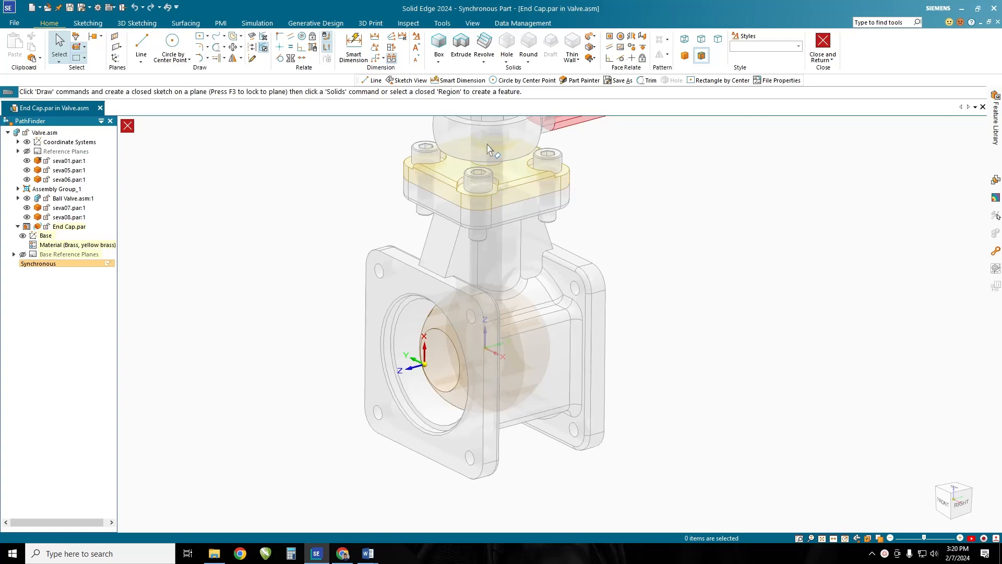
left_click(461, 50)
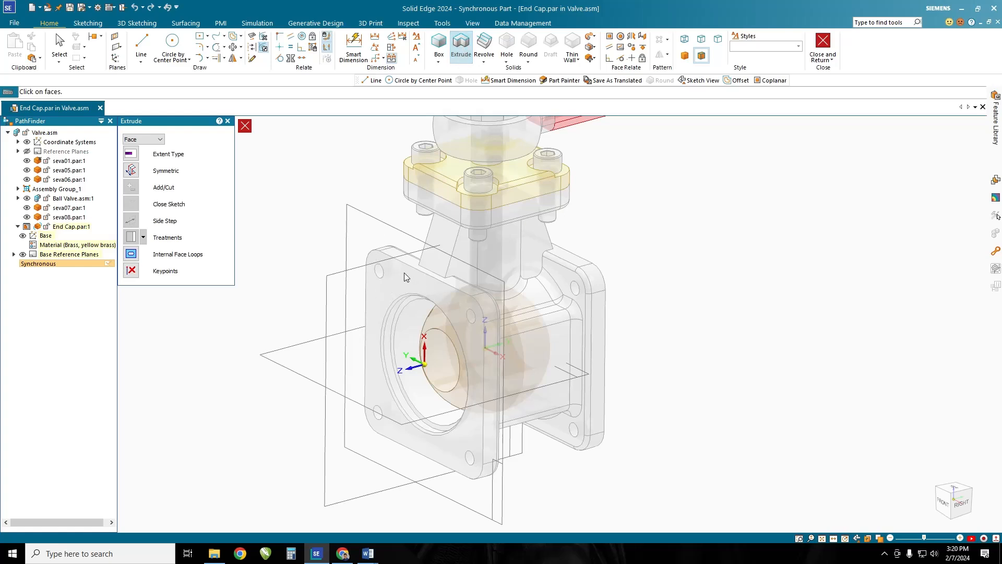
left_click(442, 24)
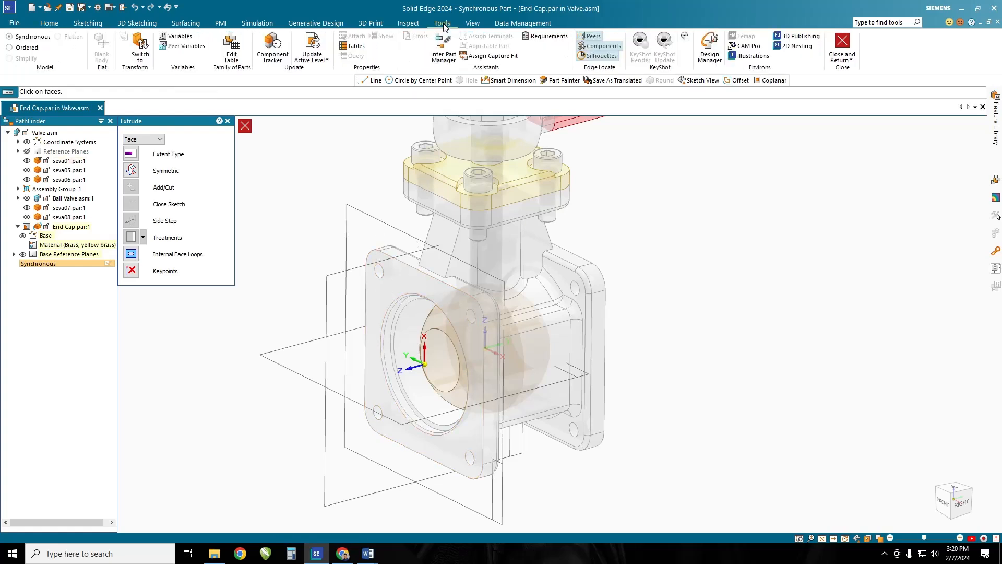
key("ctrl")
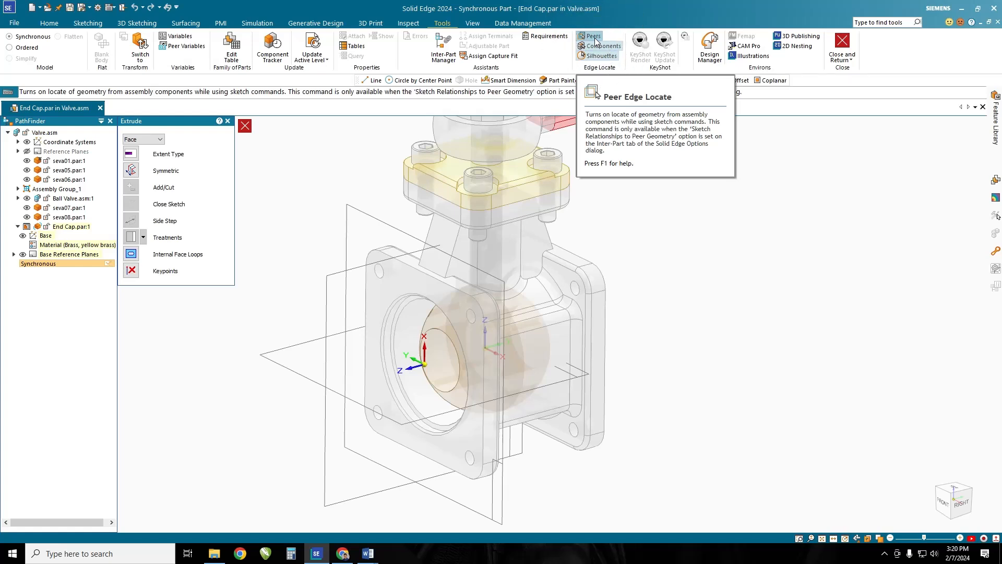
left_click(50, 23)
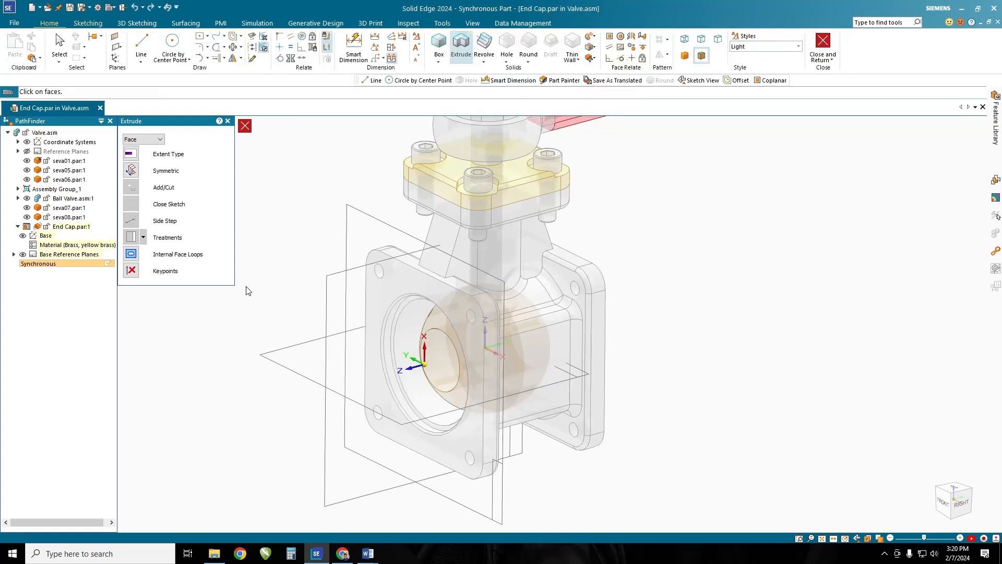
left_click(470, 340)
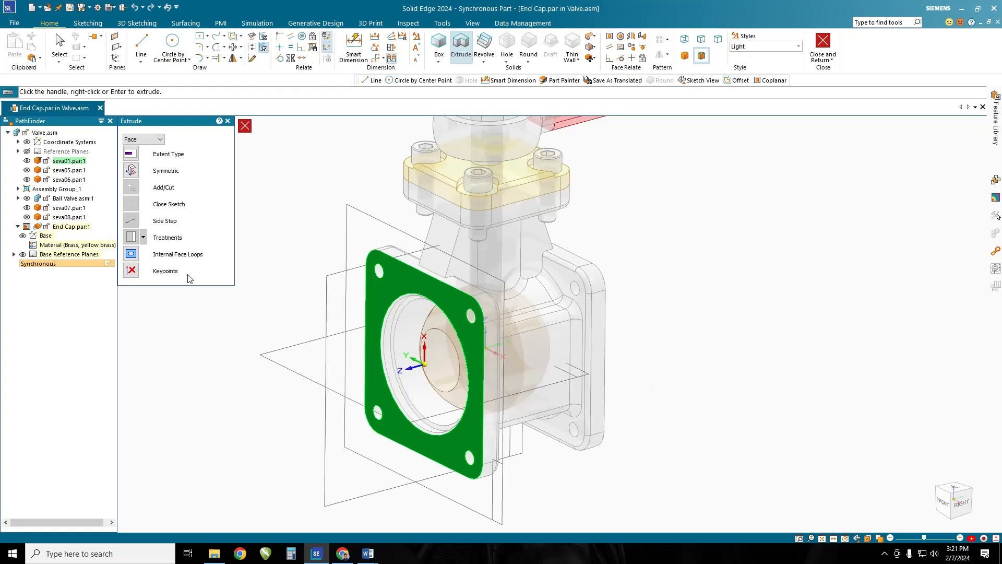
right_click(301, 282)
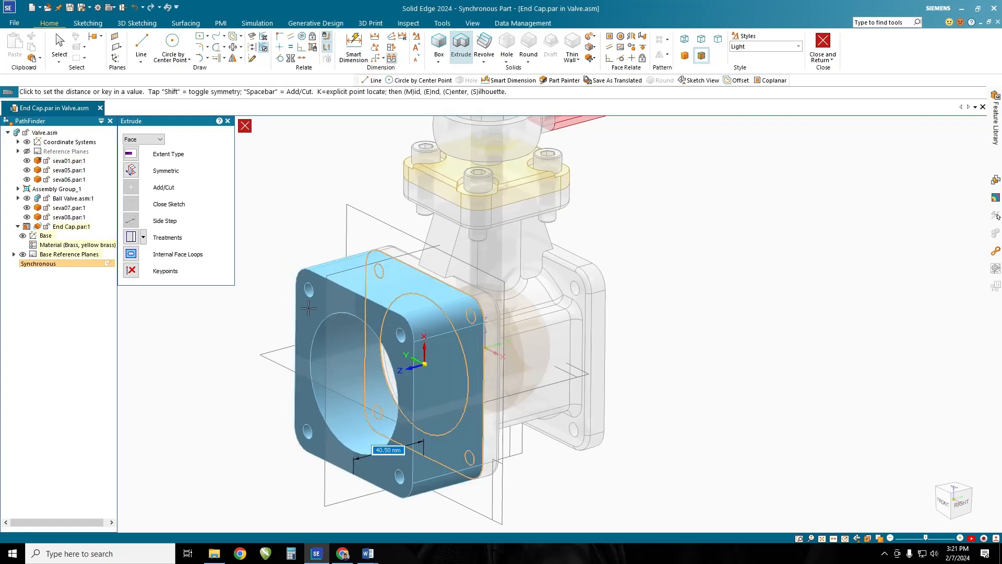
type("10")
key("Return")
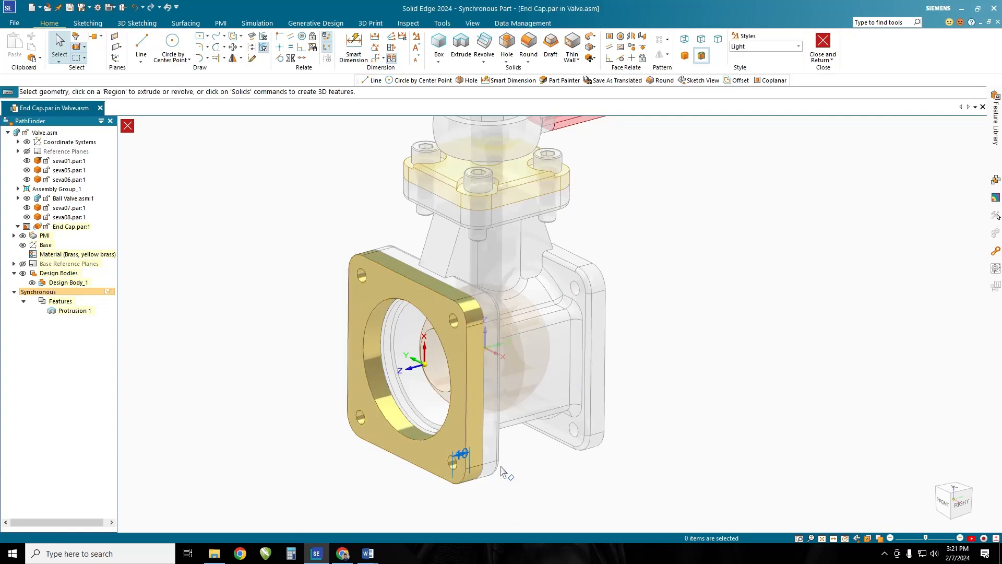
Replace the cylindrical face of the End Cap's large central opening with the smaller bore face inside the ball valve
middle_click_drag(510, 418, 564, 416)
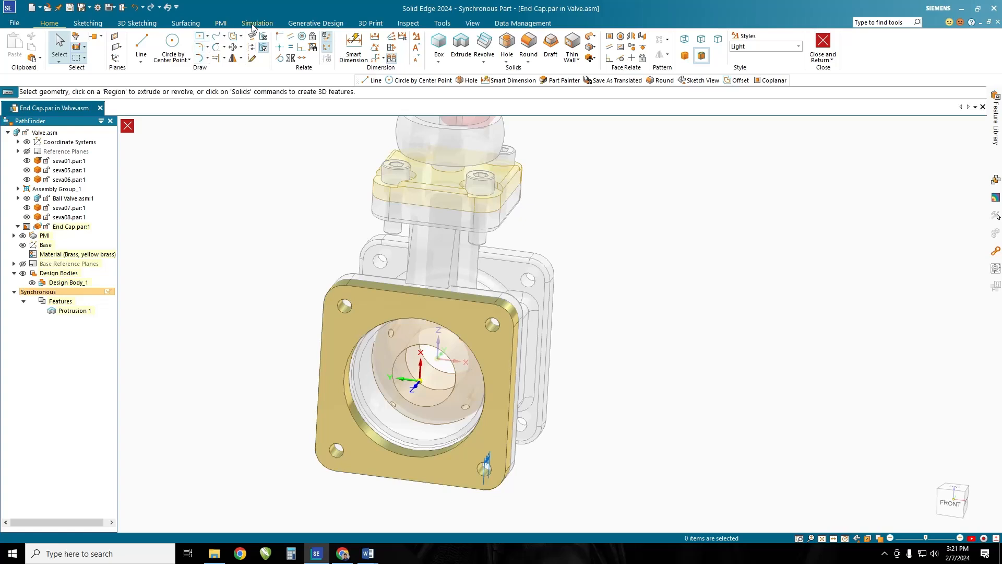
left_click(193, 24)
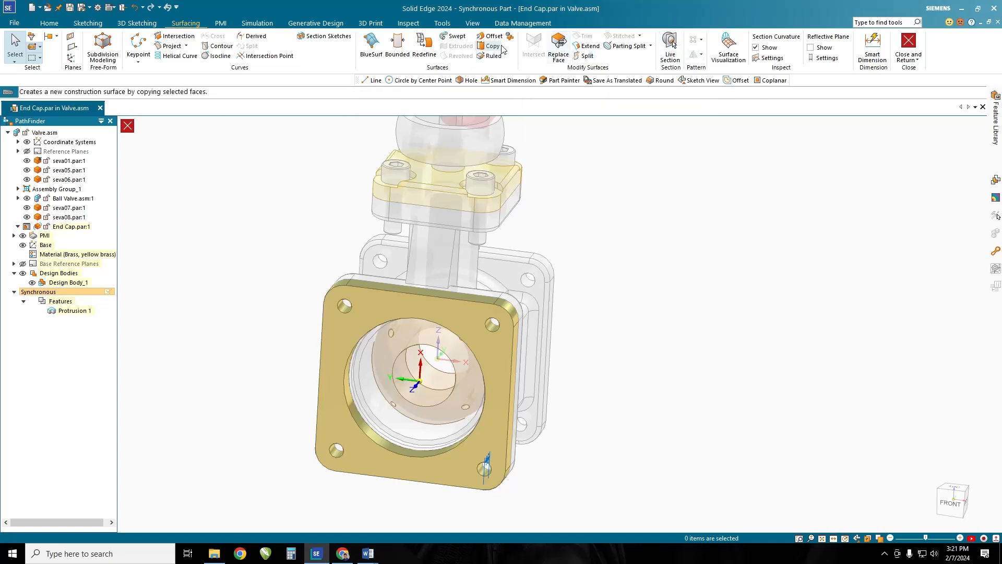
left_click(560, 46)
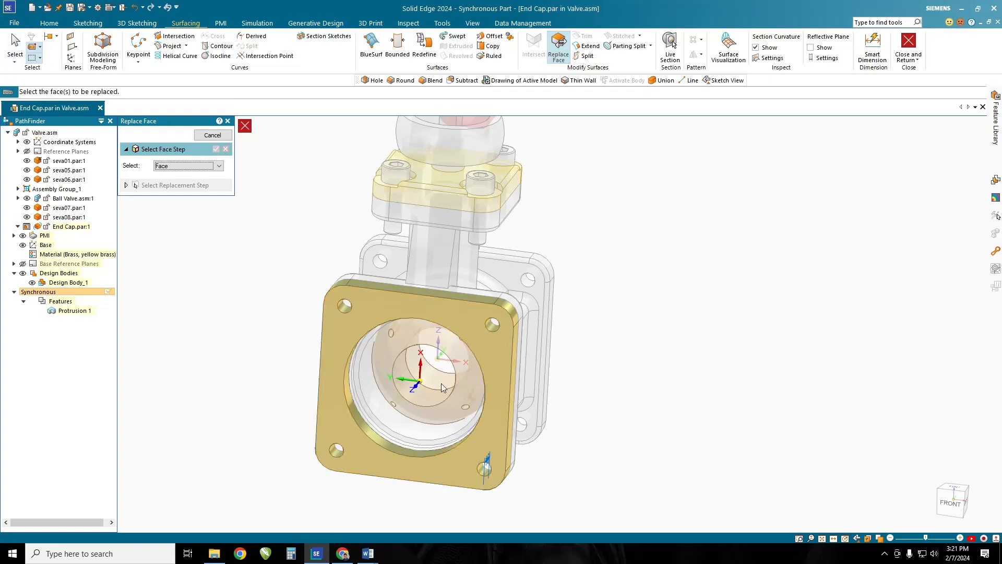
left_click(406, 453)
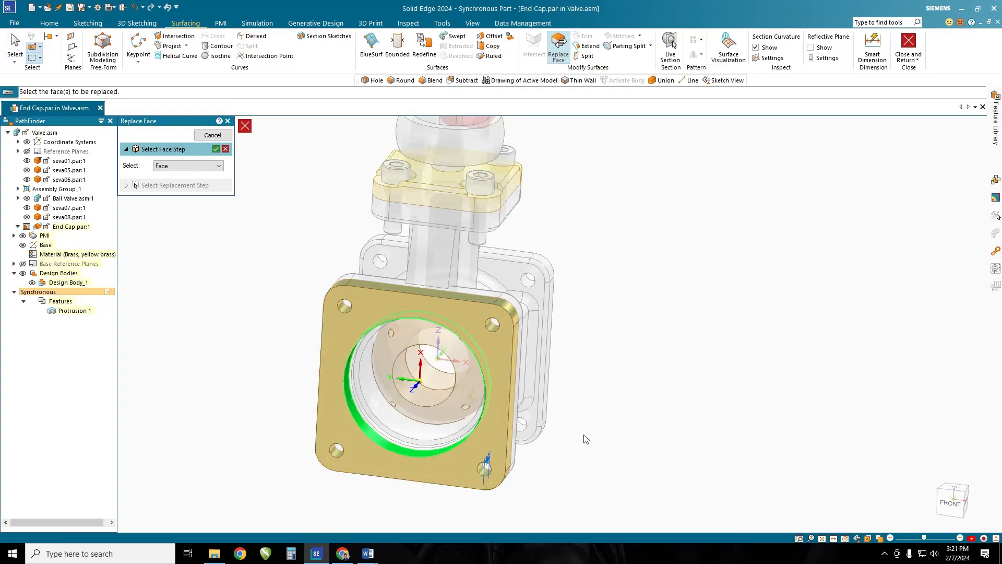
left_click(216, 149)
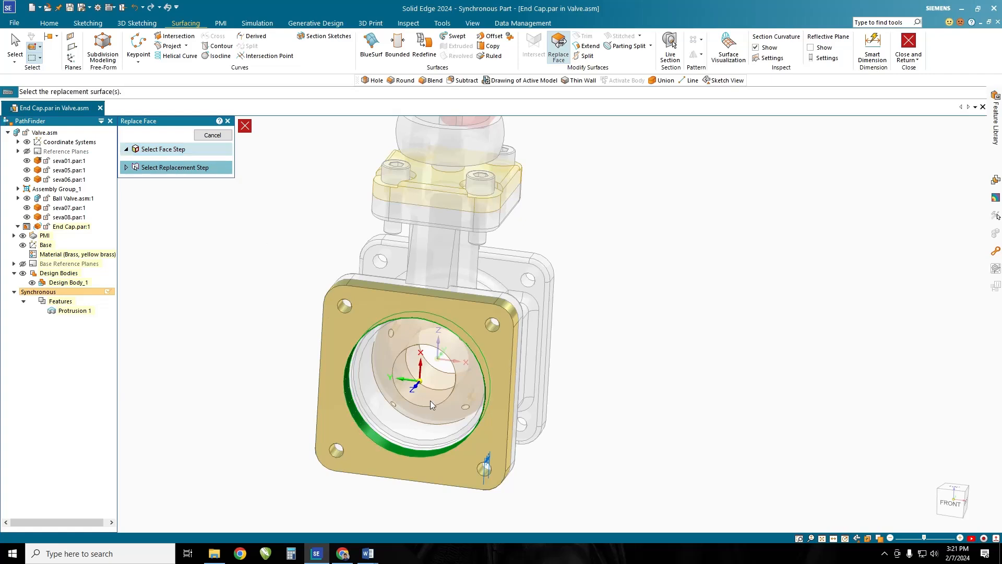
left_click(431, 393)
right_click(431, 394)
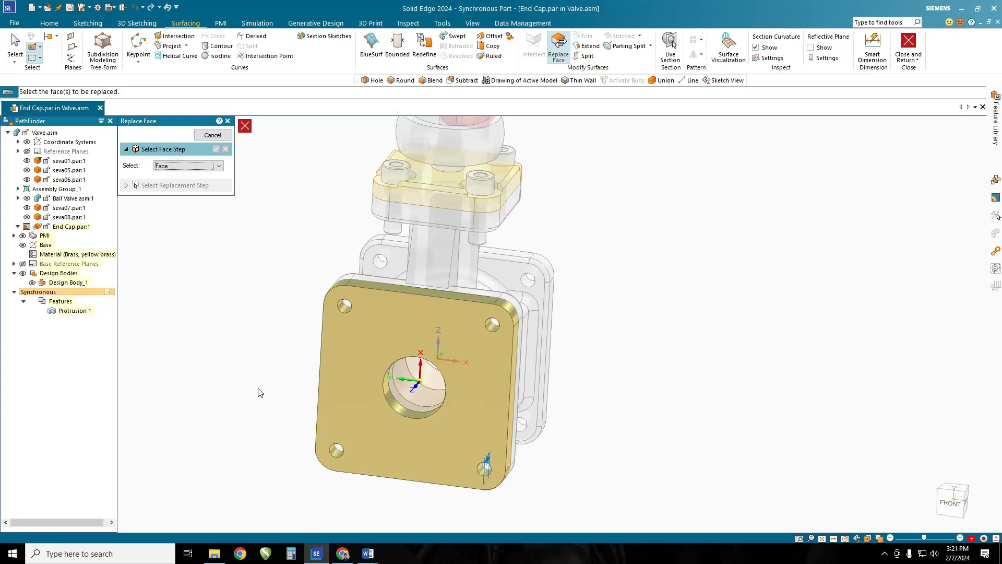
left_click(16, 47)
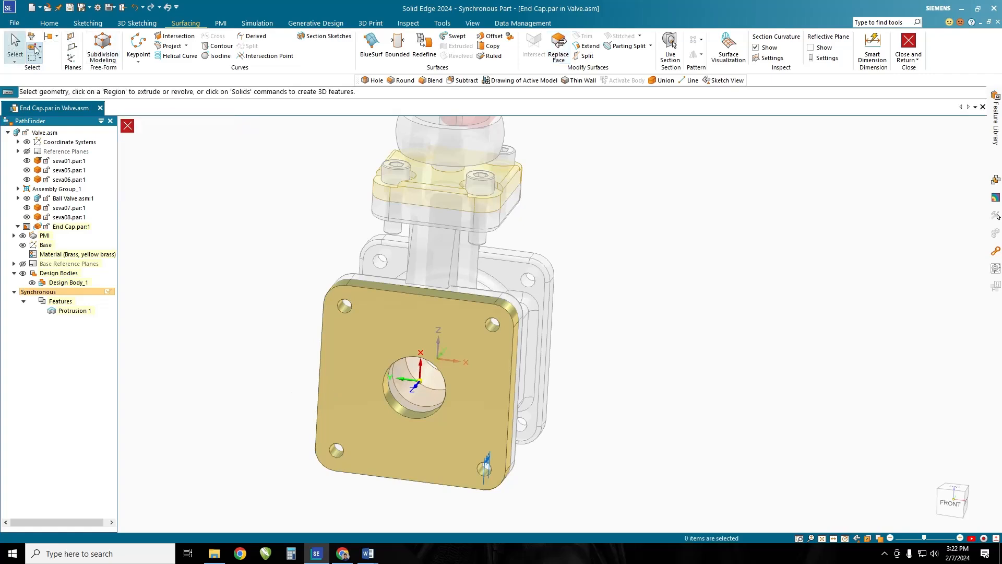
Recognize the holes in the End Cap and switch the four corner holes' standard to ANSI Metric, accepting the tolerance conversion
left_click(50, 23)
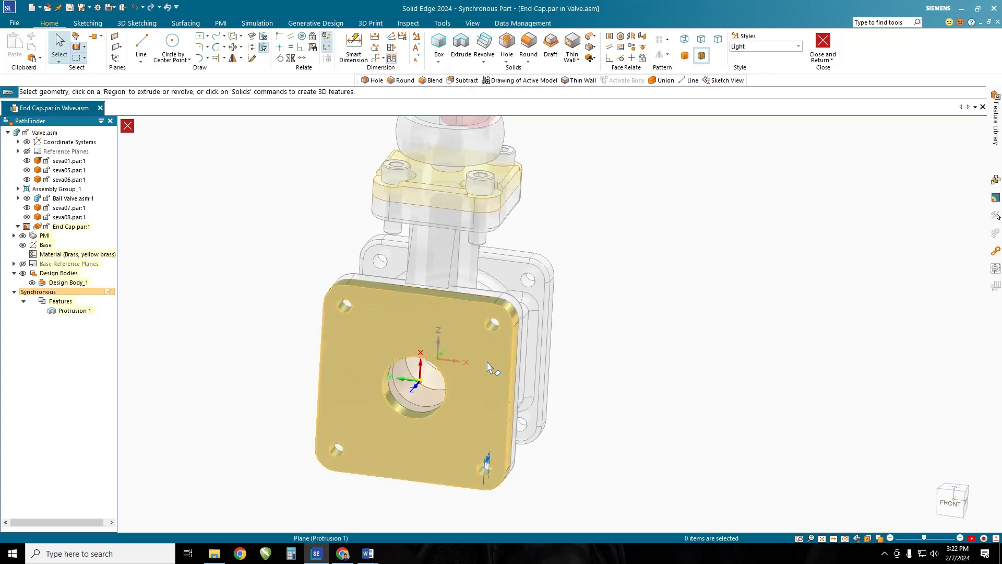
left_click(506, 61)
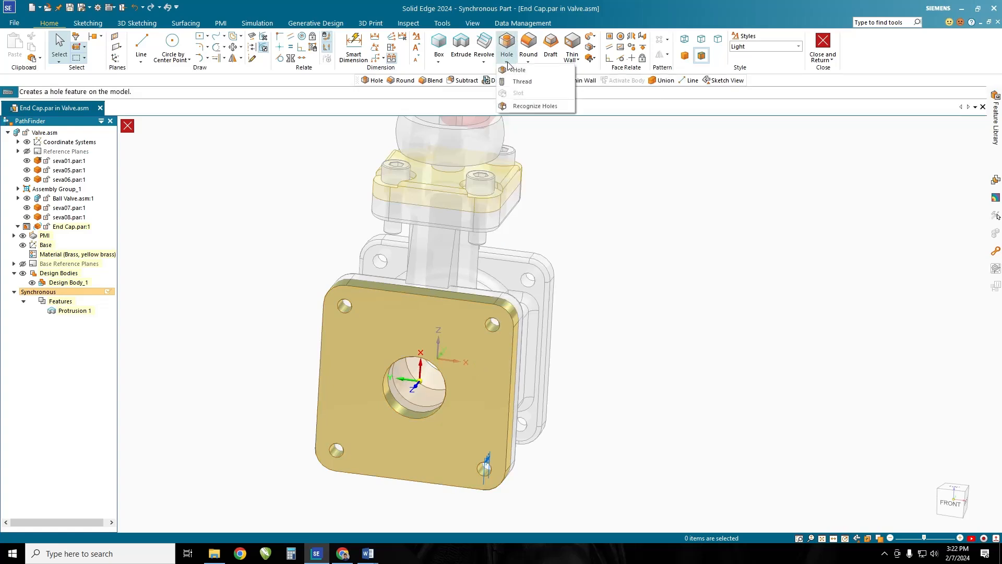
left_click(535, 105)
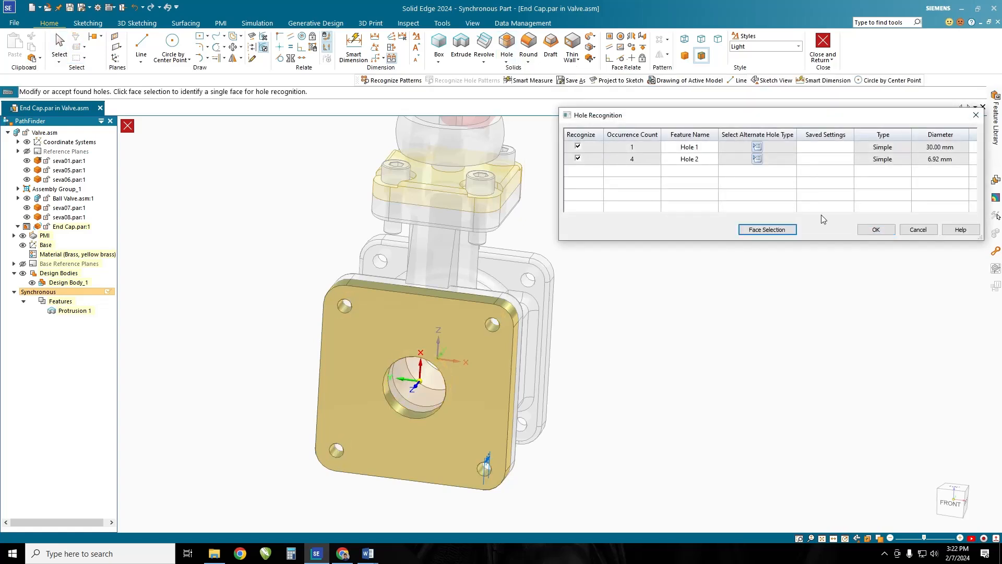
left_click(757, 159)
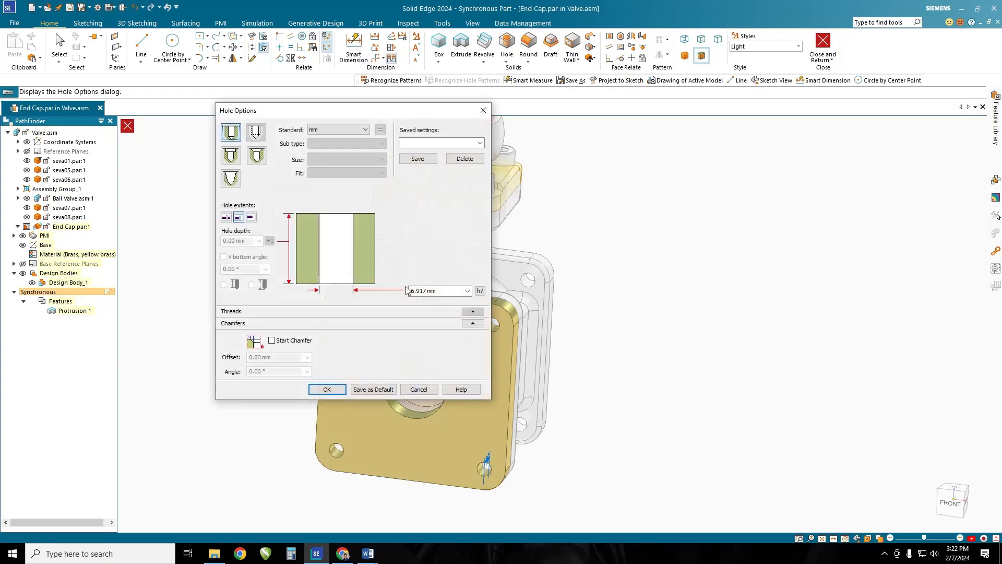
left_click_drag(374, 112, 758, 150)
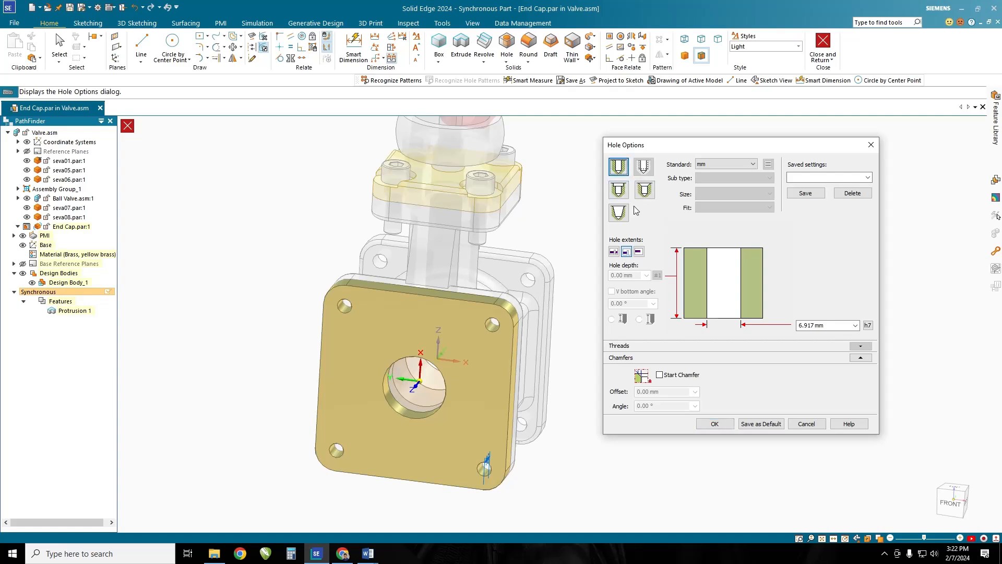
left_click(753, 165)
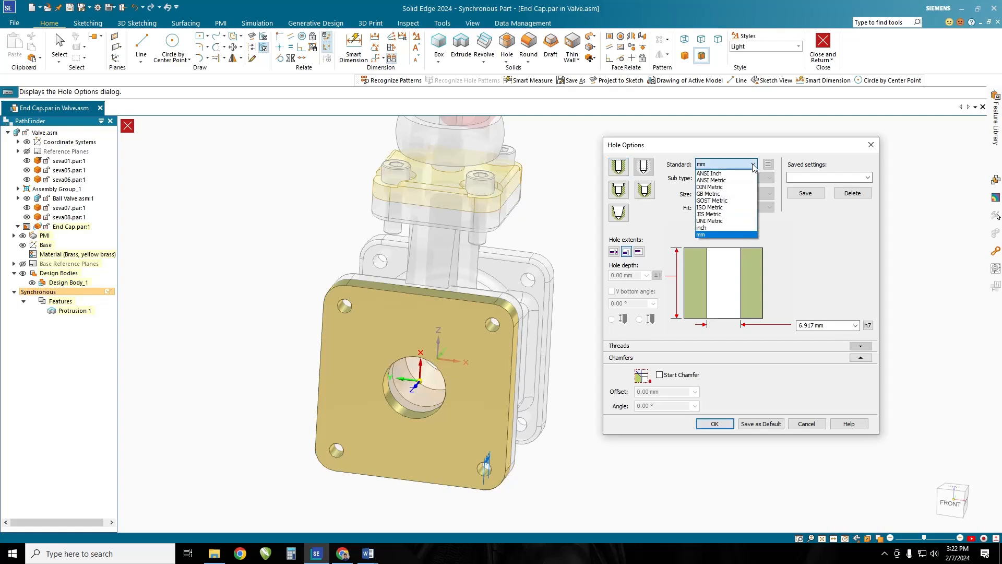
left_click(714, 181)
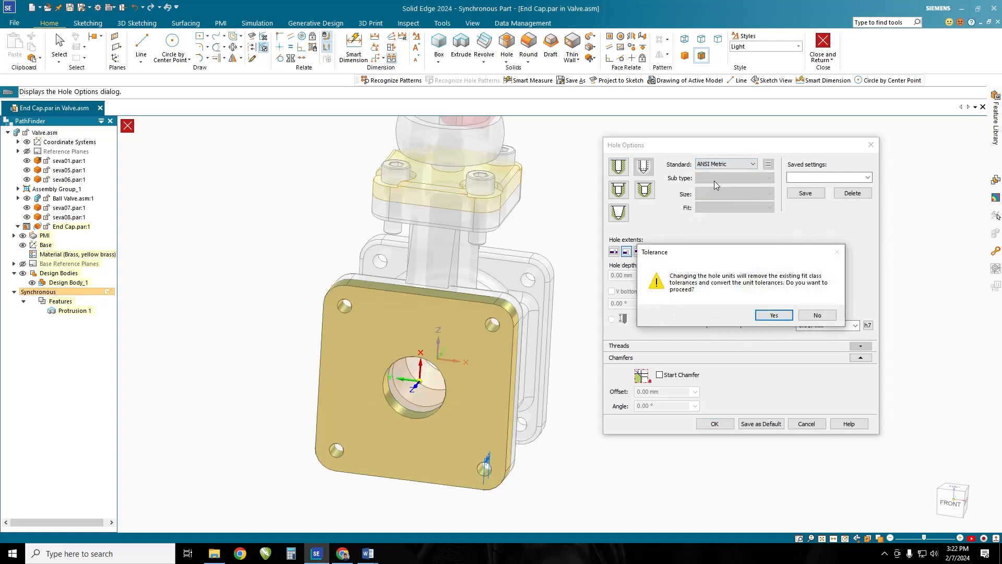
left_click(774, 315)
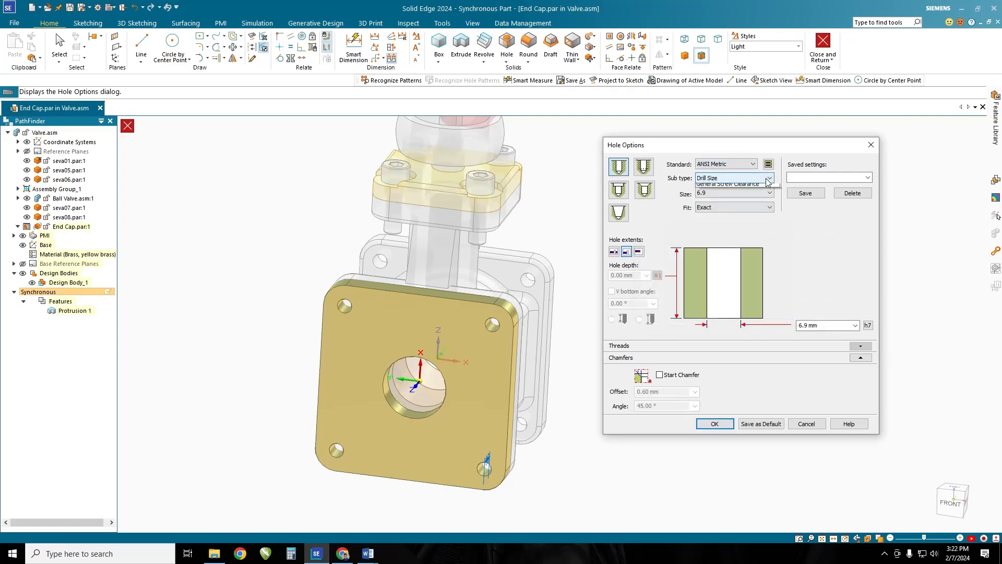
Define the four corner holes as M8 General Screw Clearance with the fit giving an 8.4 mm diameter, and accept the hole recognition
left_click(746, 178)
left_click(740, 200)
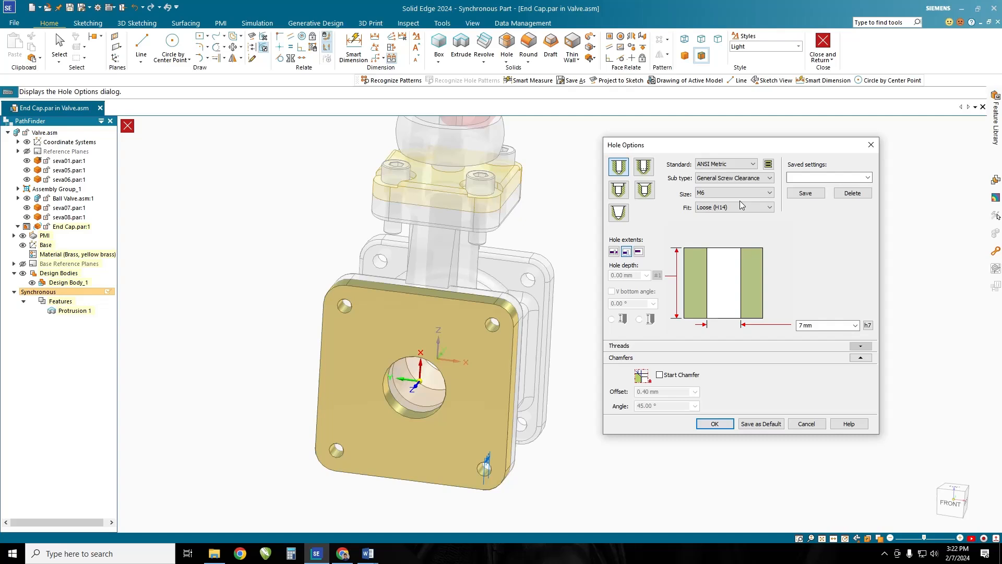
left_click(770, 193)
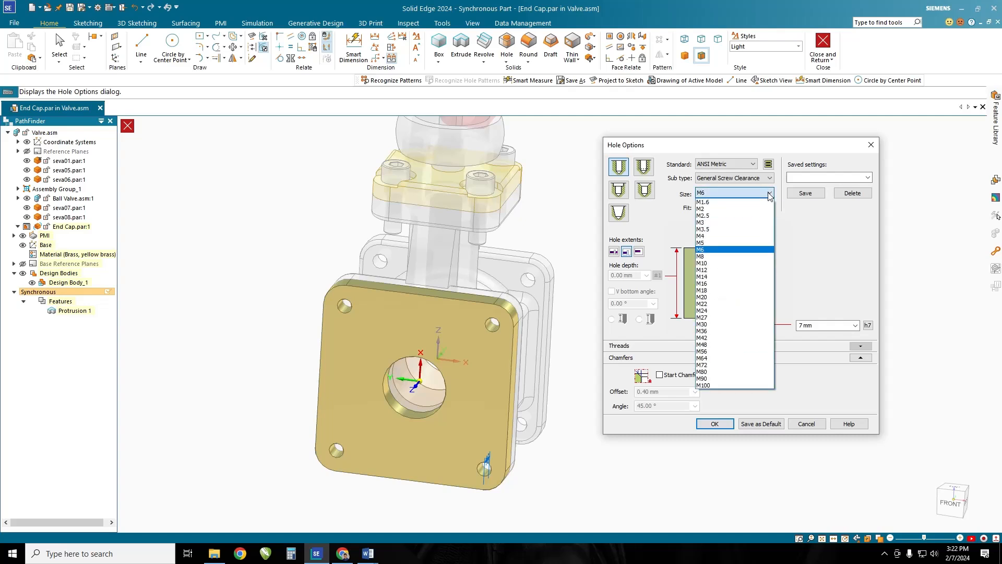
left_click(725, 256)
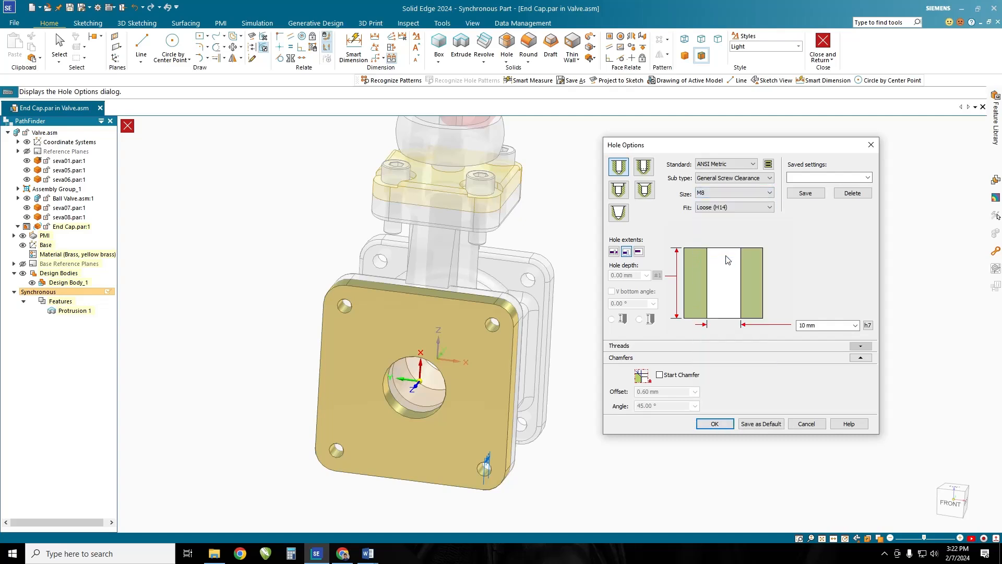
left_click(760, 211)
left_click(729, 218)
left_click(700, 423)
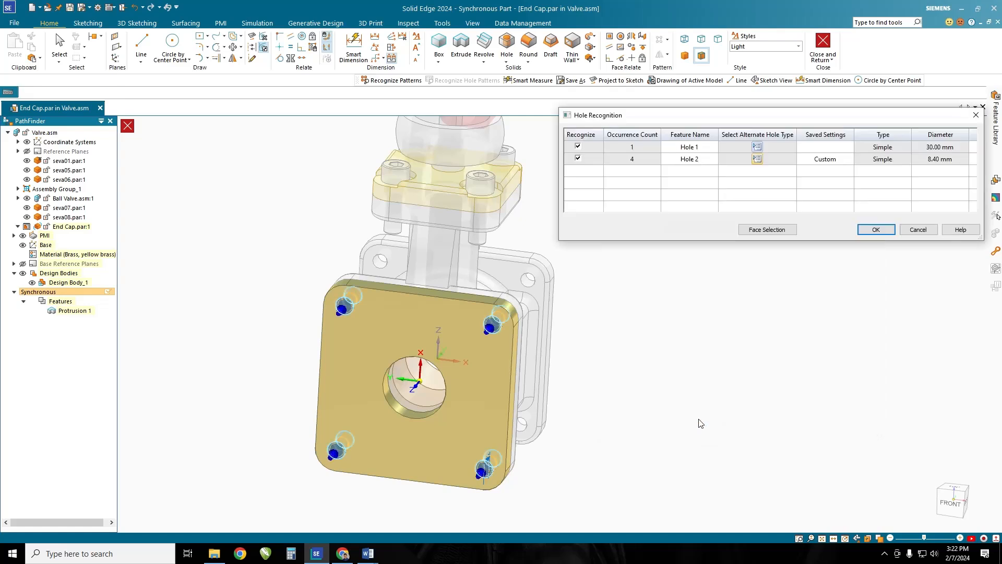
left_click(876, 230)
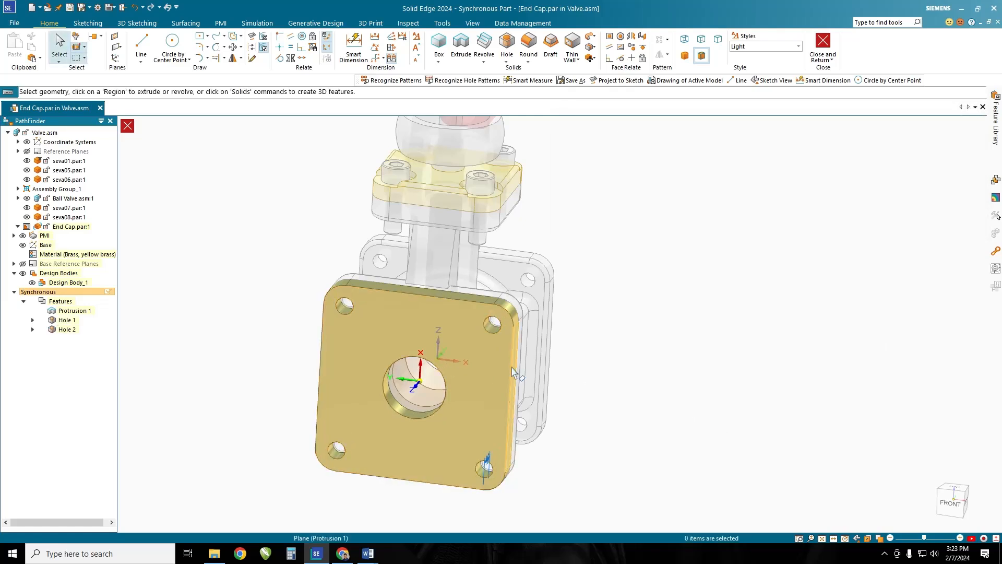
left_click(66, 330)
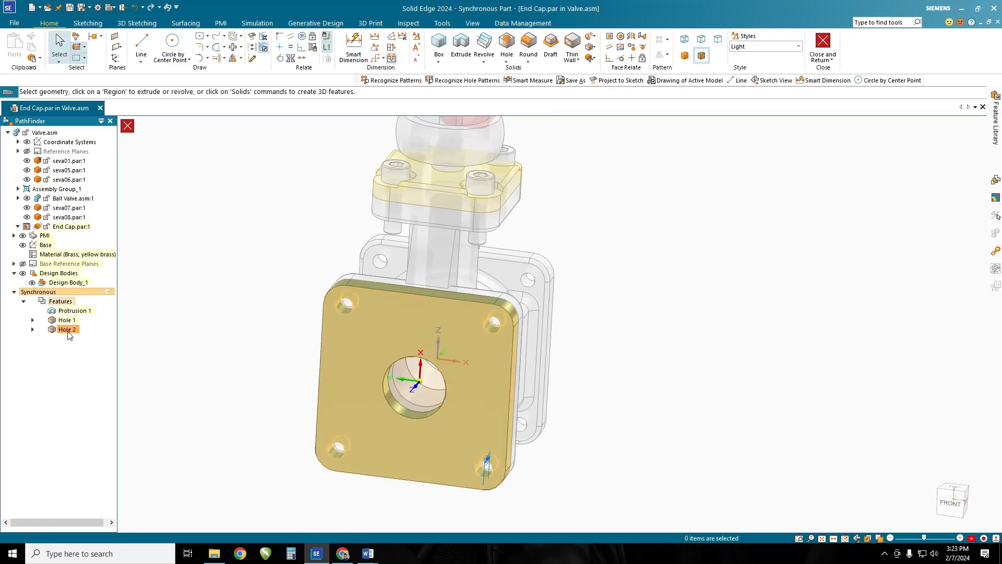
left_click(258, 367)
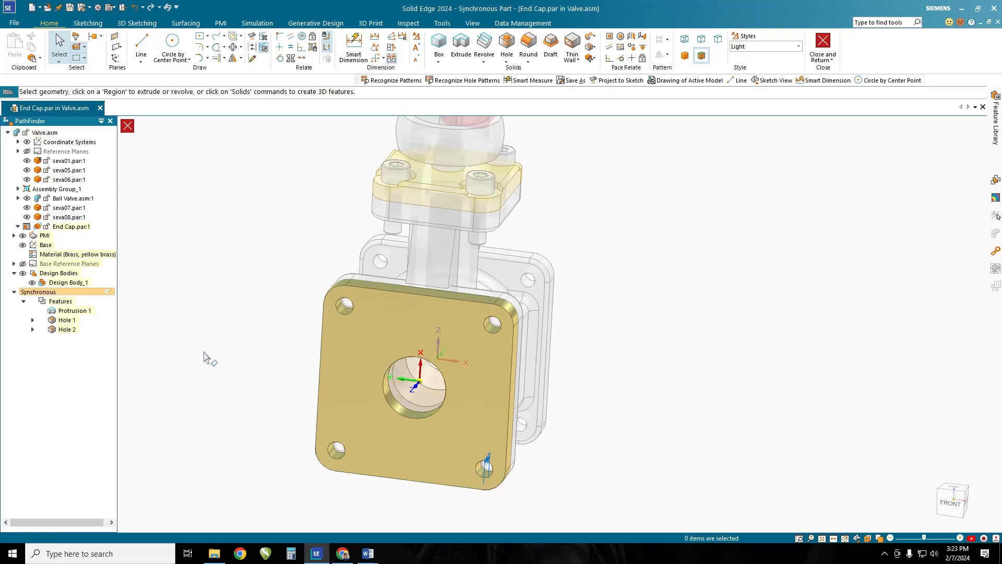
Start Project to Sketch on the End Cap's inner face with projection with offset enabled and peer assembly parts locatable
middle_click_drag(663, 417, 495, 422)
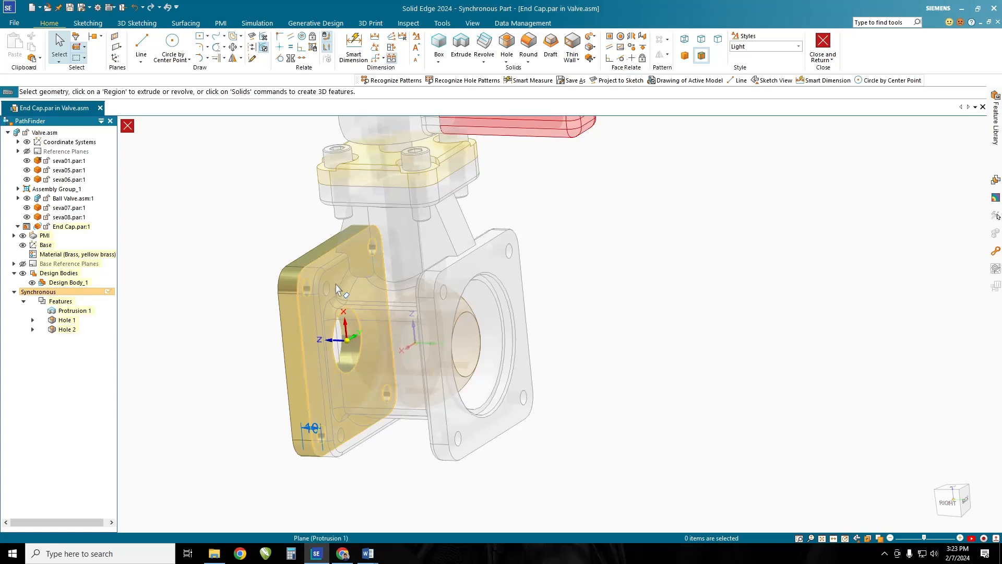
scroll(485, 303, "up", 3)
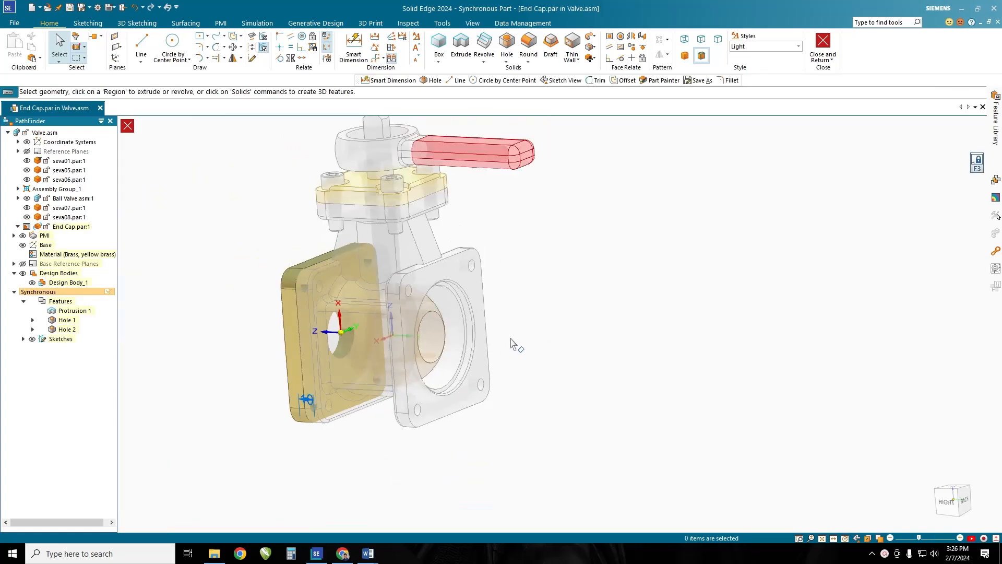
middle_click_drag(583, 338, 571, 342)
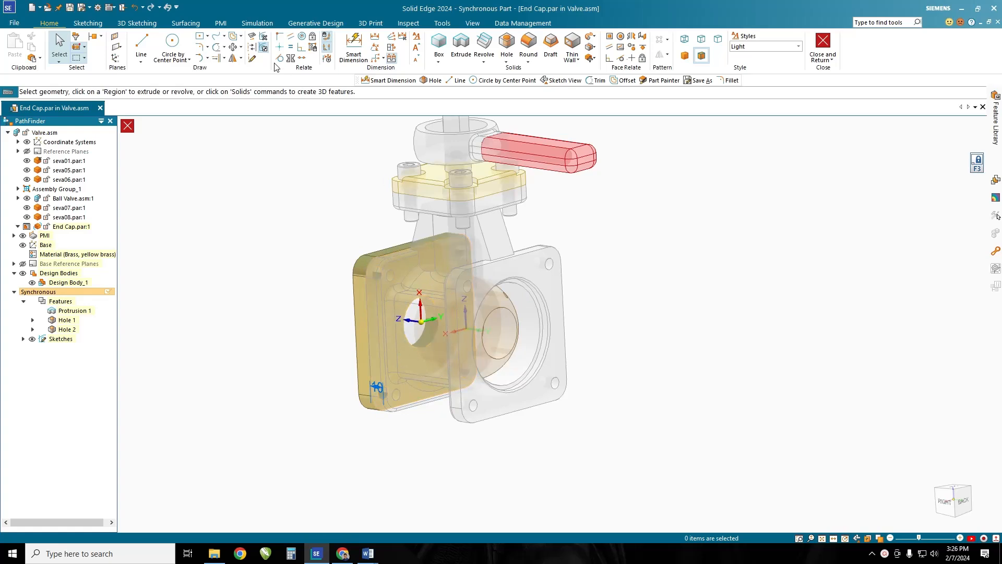
left_click(252, 38)
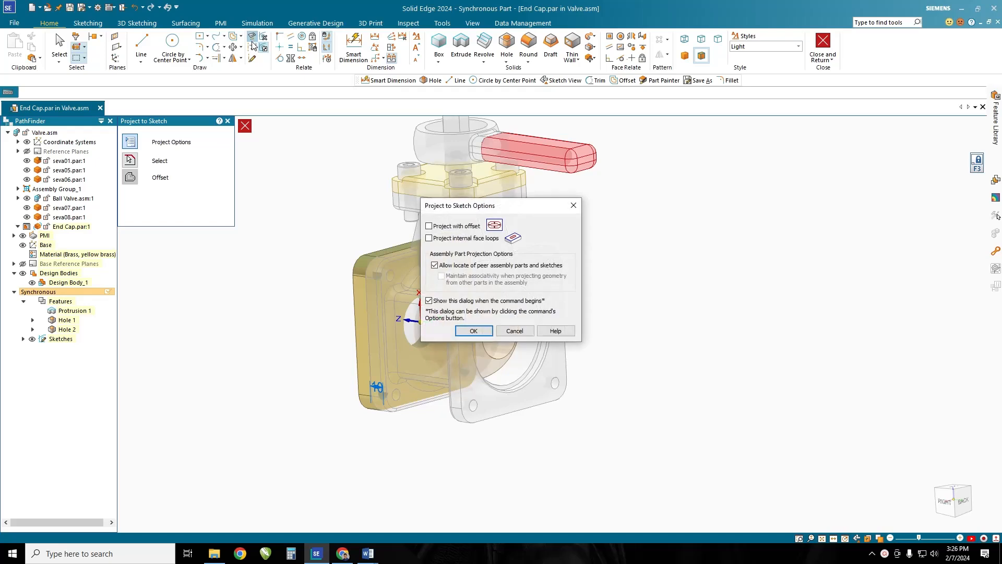
left_click_drag(502, 208, 747, 198)
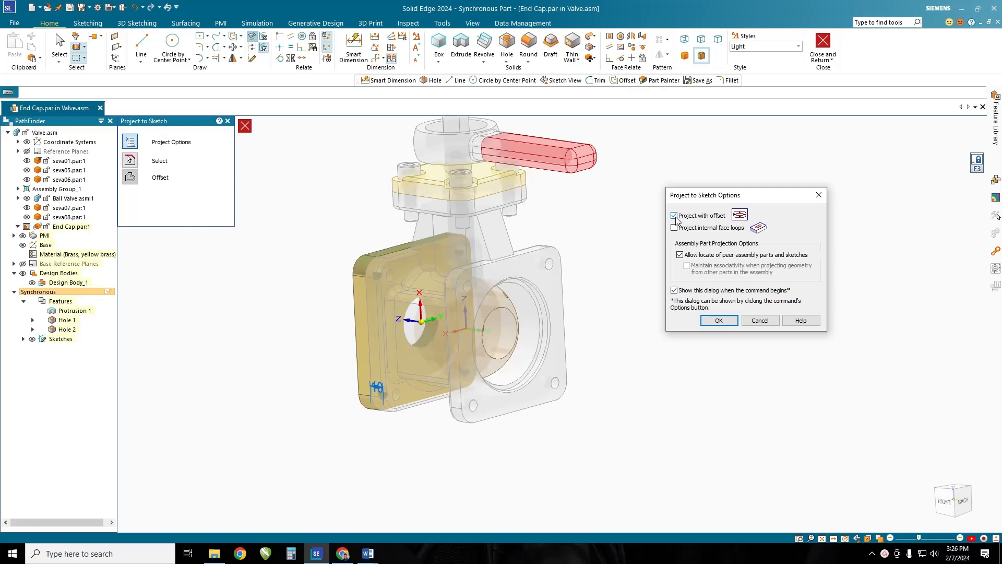
left_click(719, 321)
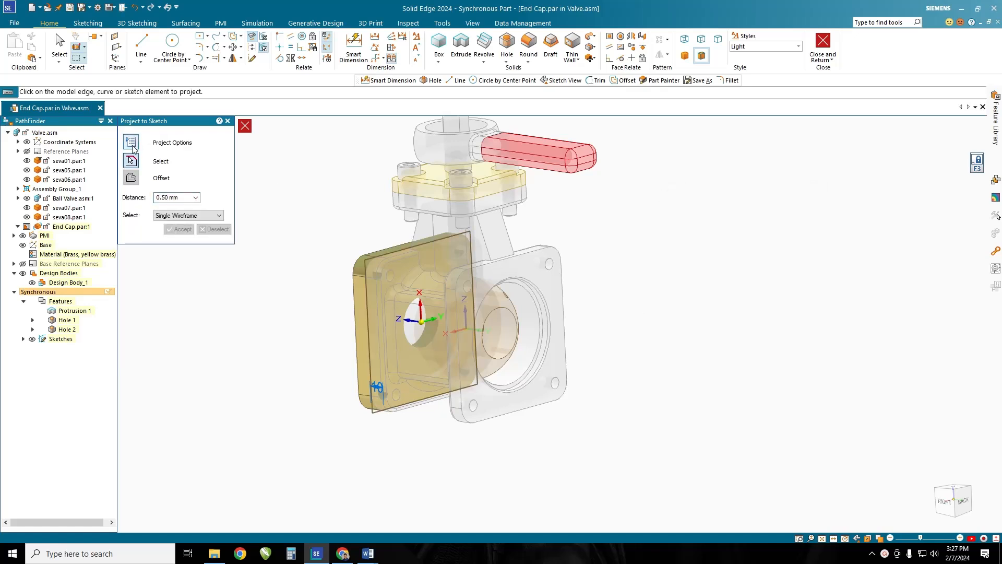
left_click(132, 142)
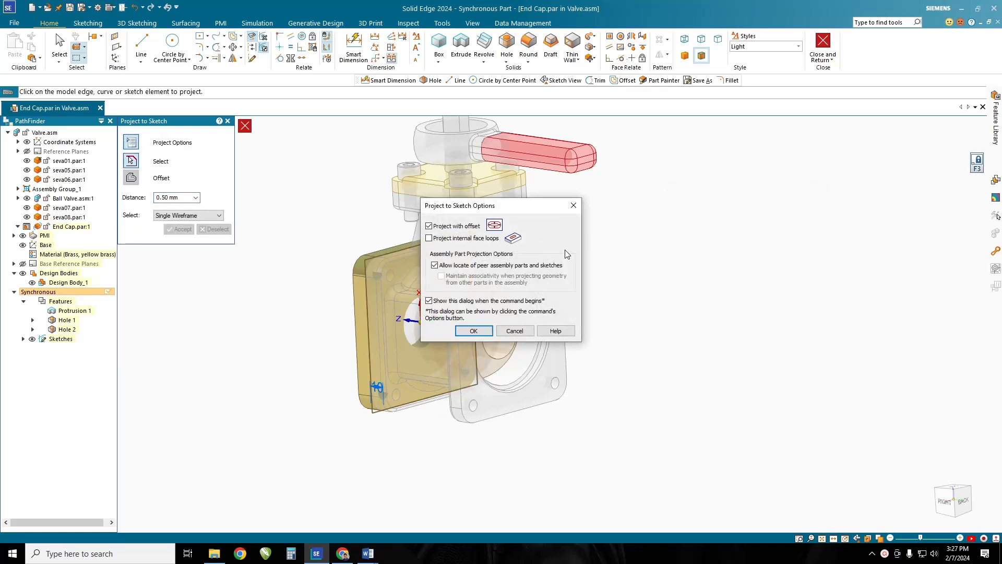
left_click(514, 331)
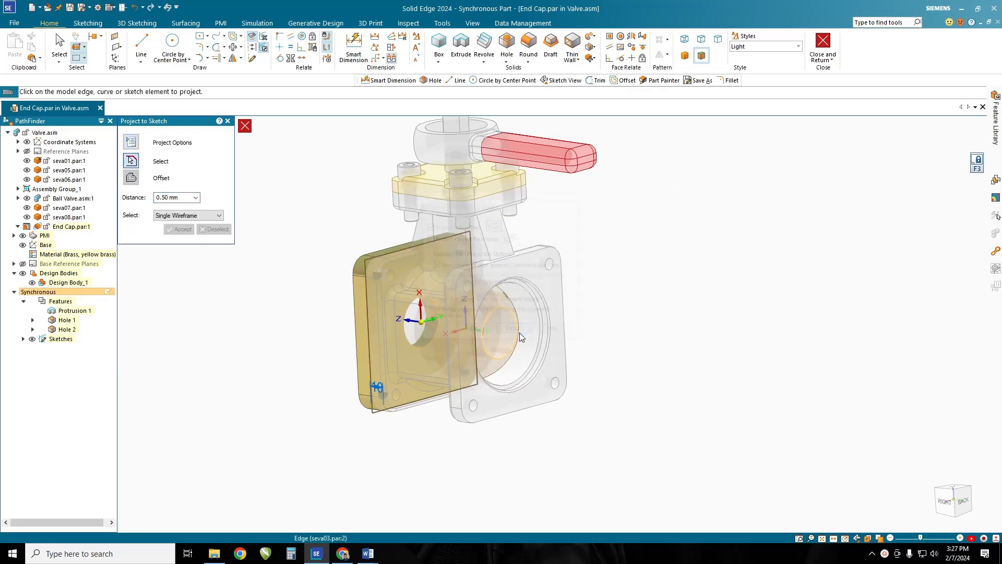
Project the circular edge of the valve body's flange opening onto the End Cap's inner face with a 0.25 mm inward offset
left_click(166, 203)
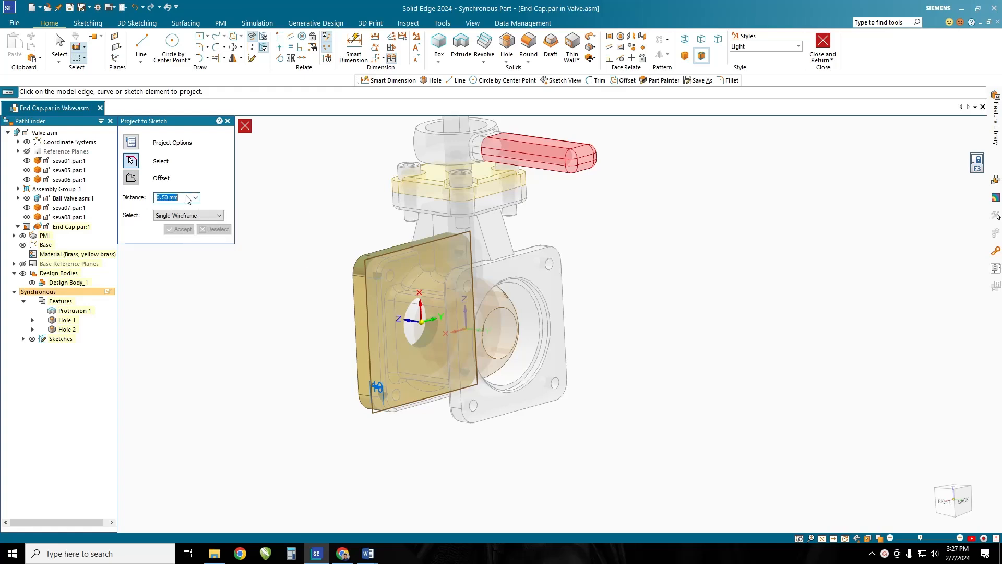
type(".25")
key("Tab")
scroll(549, 310, "up", 4)
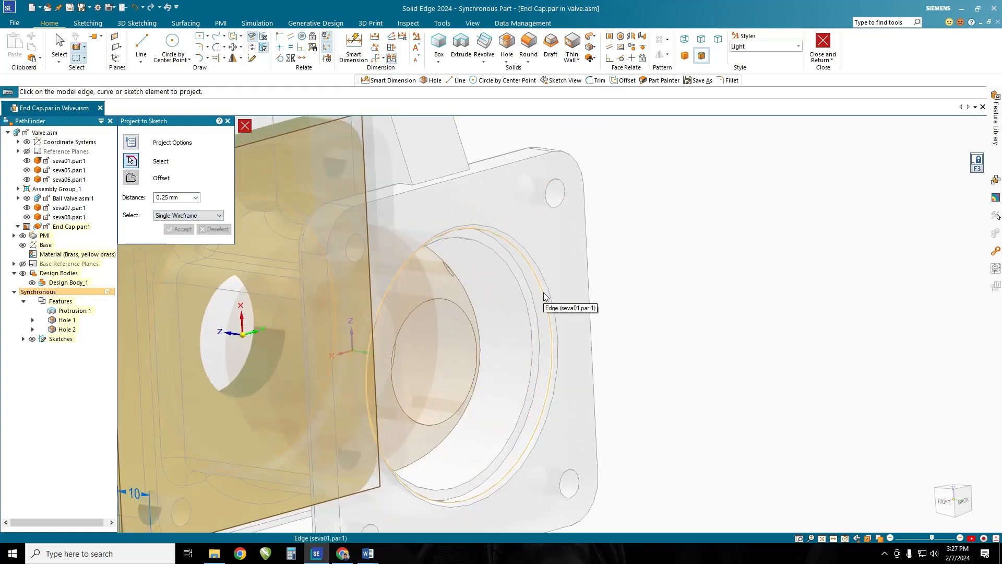
scroll(543, 292, "up", 2)
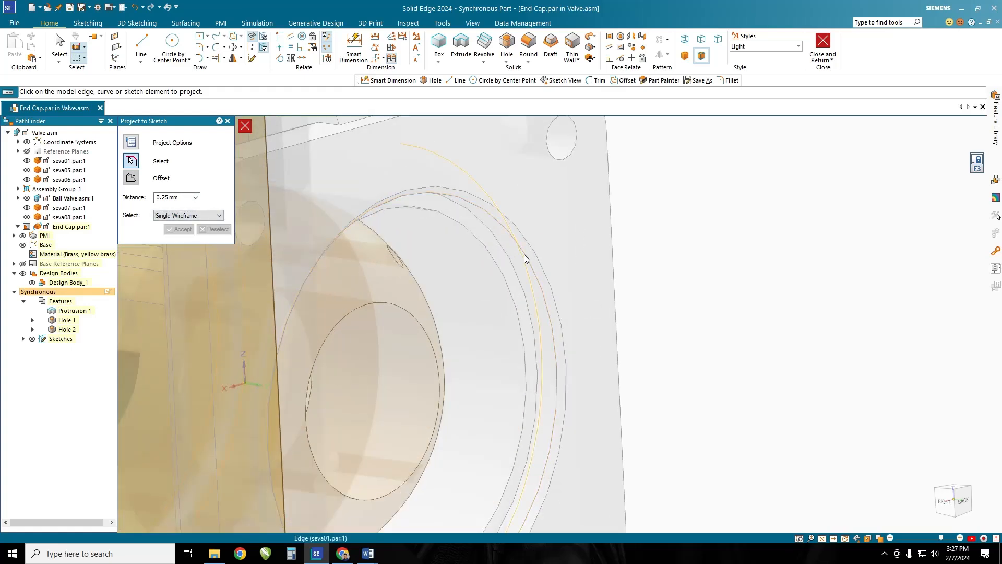
left_click(528, 255)
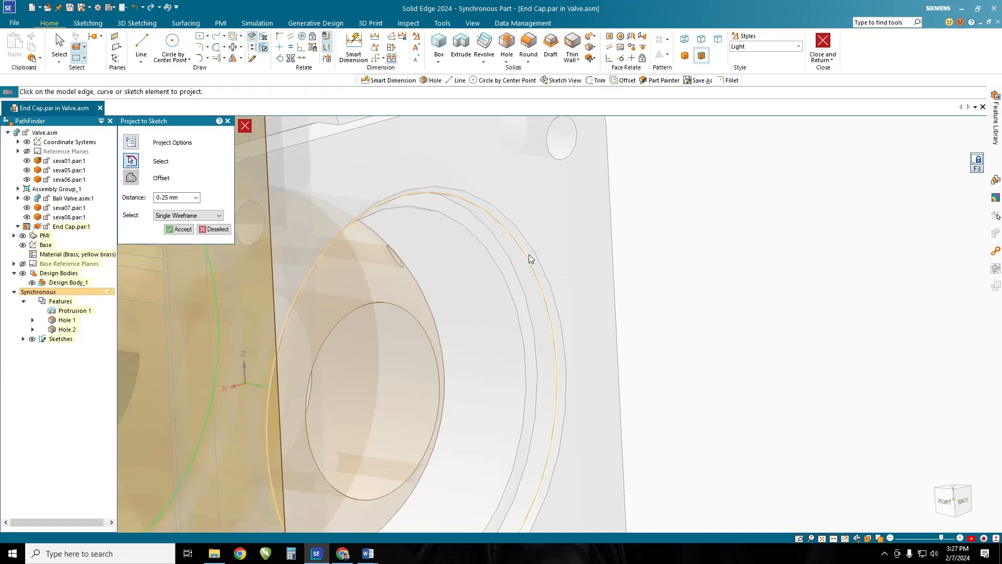
scroll(476, 285, "down", 4)
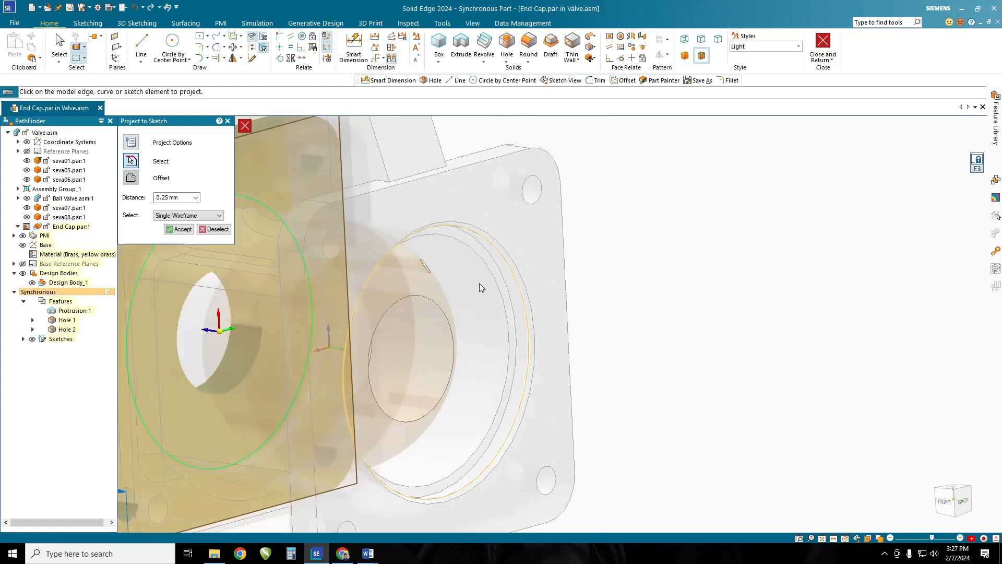
left_click(182, 230)
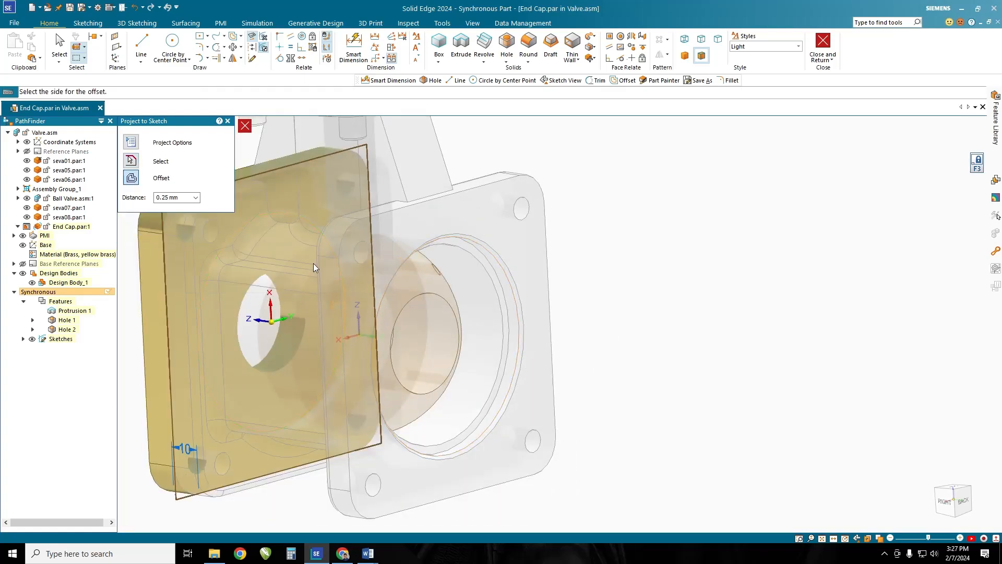
left_click(312, 302)
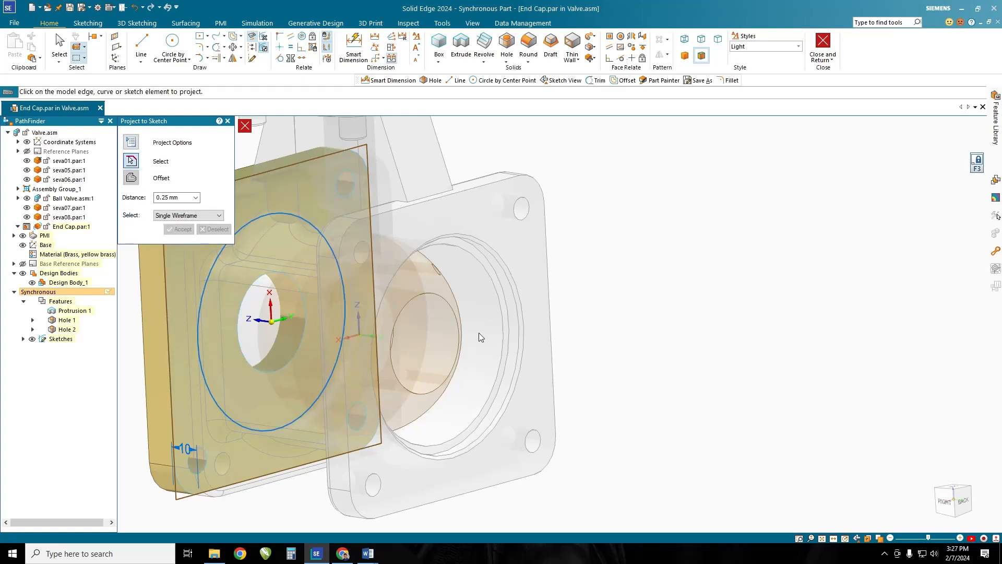
scroll(655, 325, "down", 1)
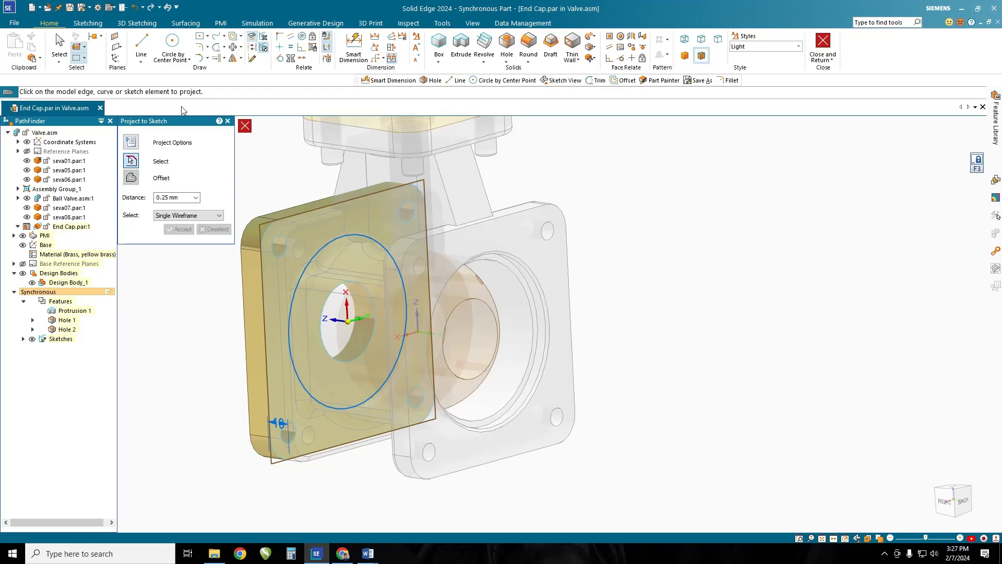
Select the region between the projected circle and the bore for extrusion, and display the model as wireframe in the right view
left_click(59, 44)
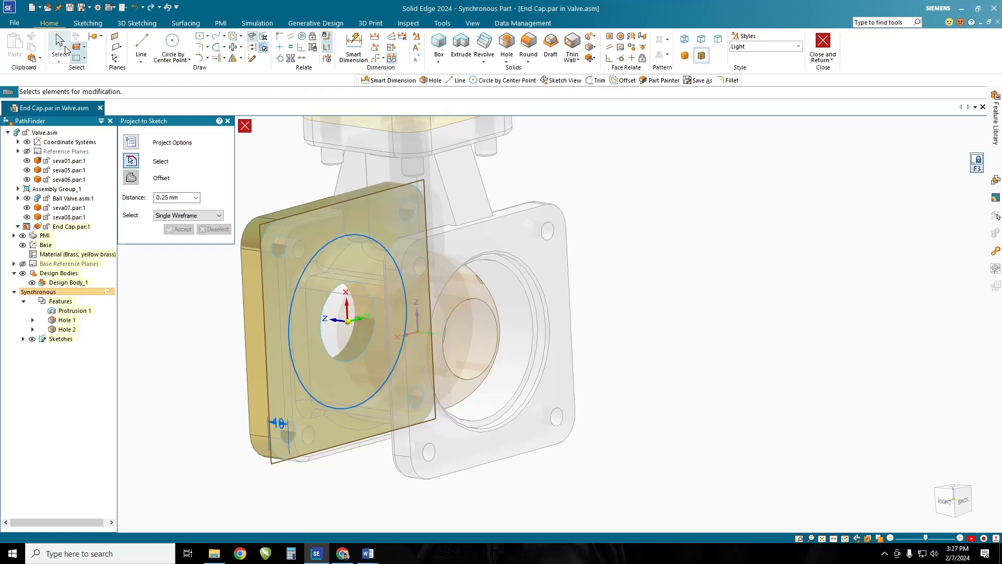
left_click(354, 267)
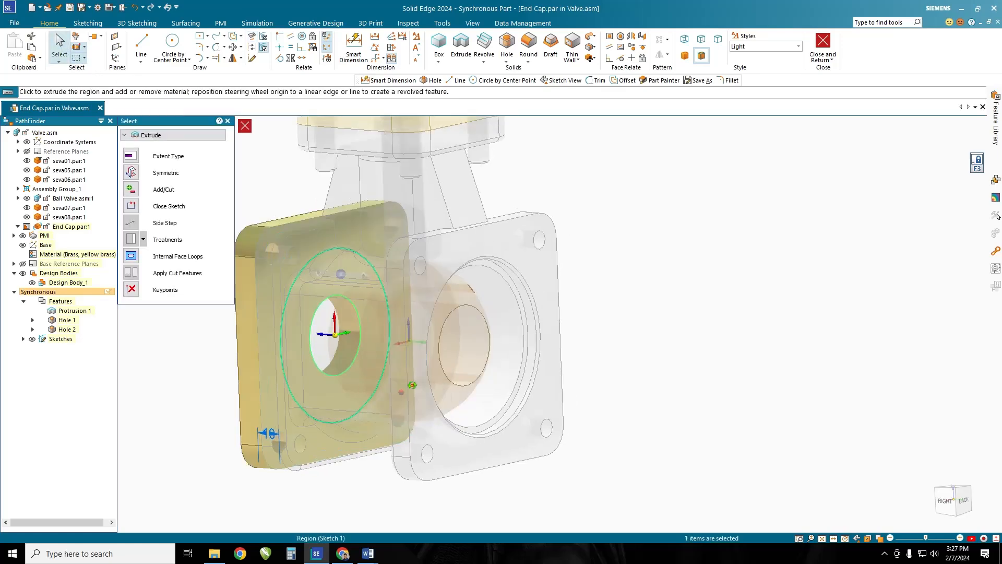
middle_click_drag(412, 385, 447, 391)
scroll(666, 412, "down", 2)
scroll(385, 359, "up", 4)
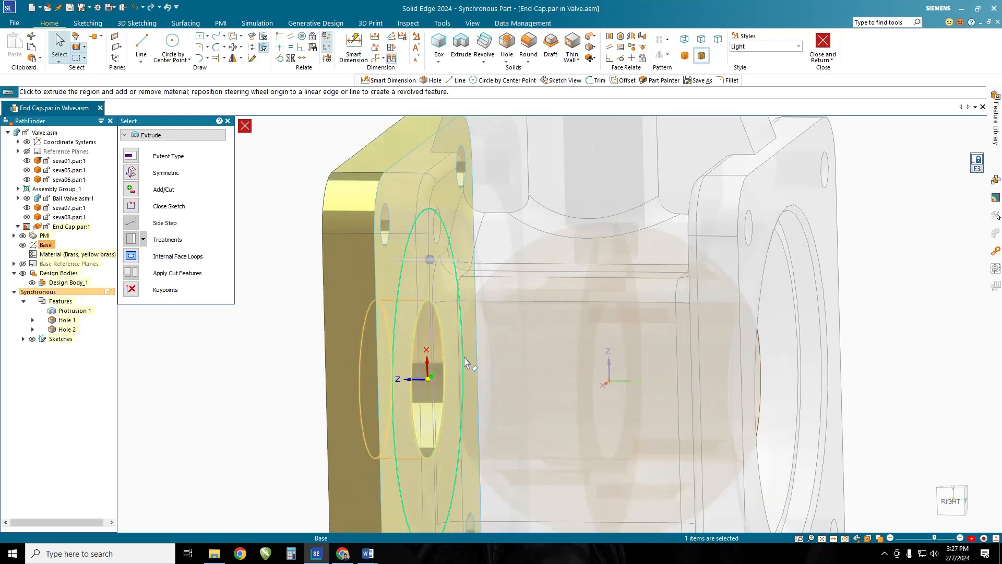
left_click(947, 501)
scroll(385, 406, "up", 3)
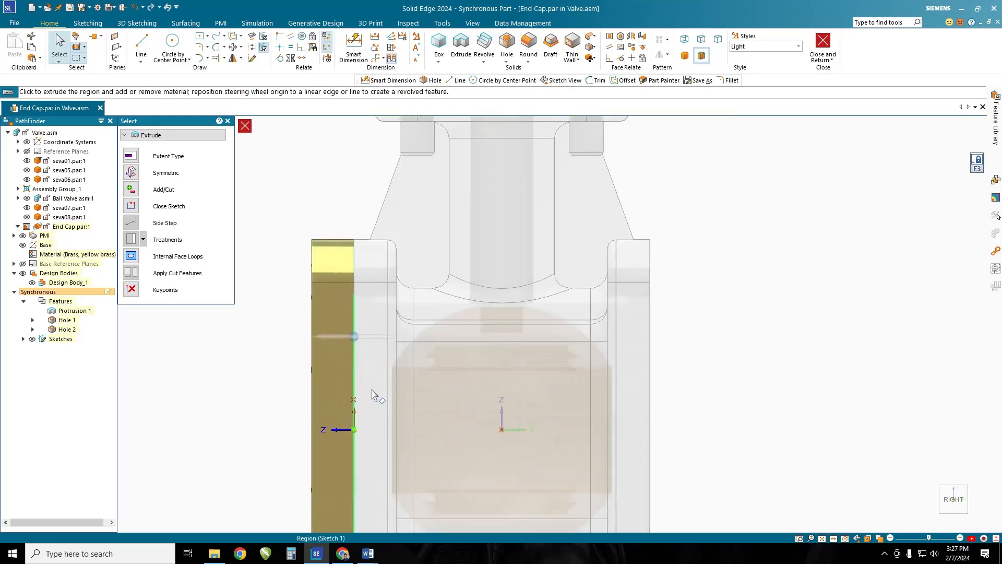
scroll(372, 395, "up", 2)
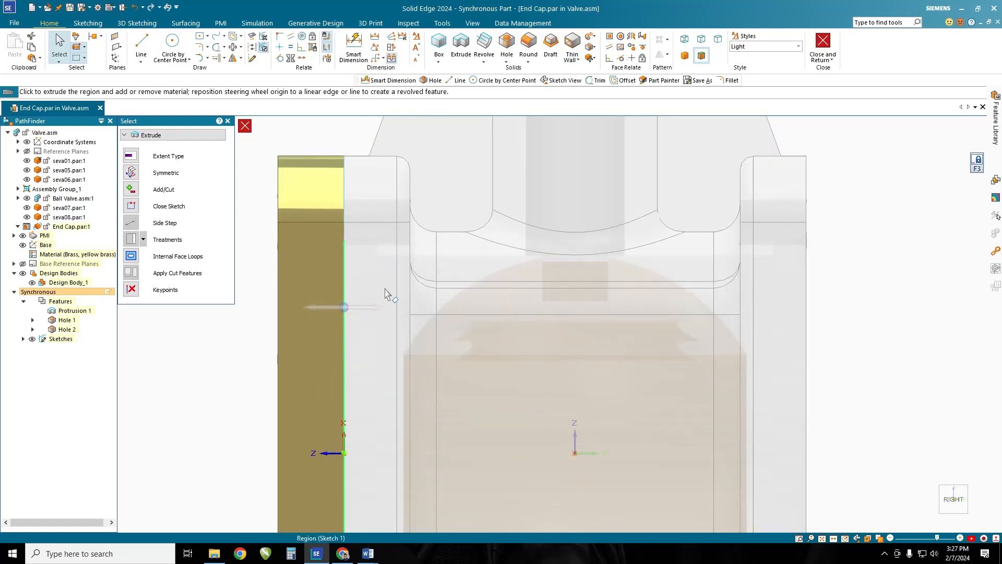
left_click(479, 26)
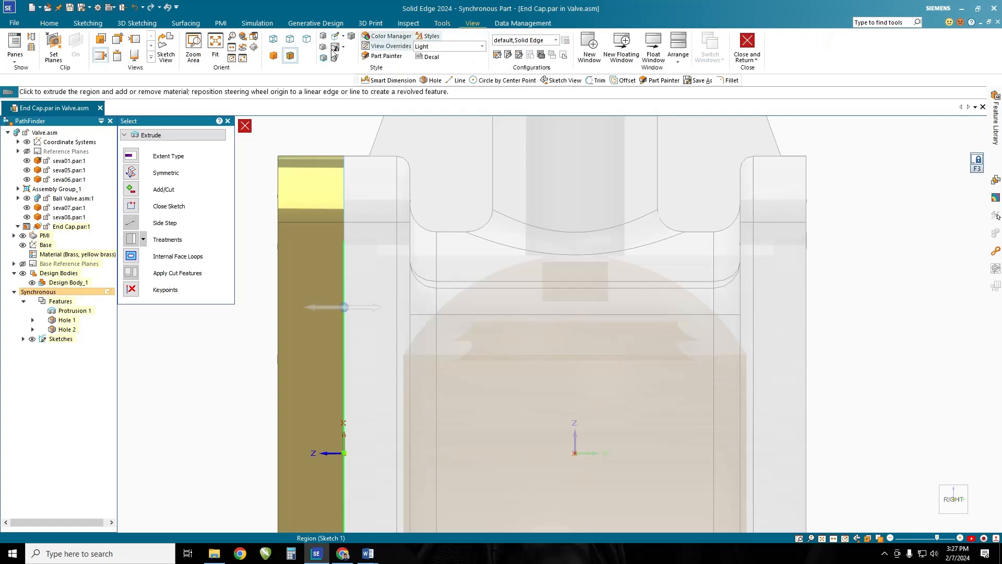
left_click(290, 41)
left_click(273, 39)
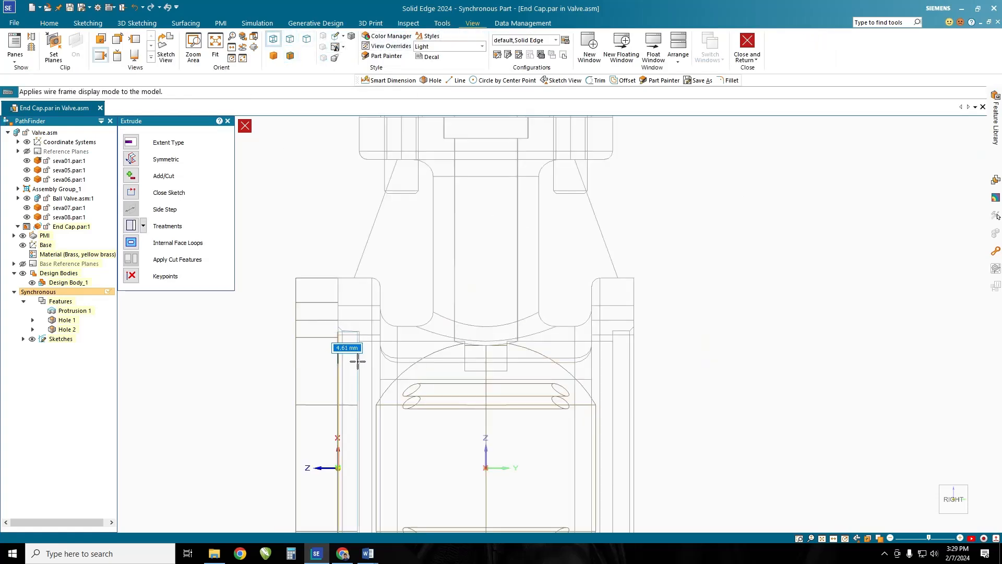
Extrude the selected ring region 16 mm from the End Cap's inner face toward the ball
scroll(356, 362, "up", 3)
middle_click_drag(364, 366, 384, 316, "shift")
left_click(951, 500)
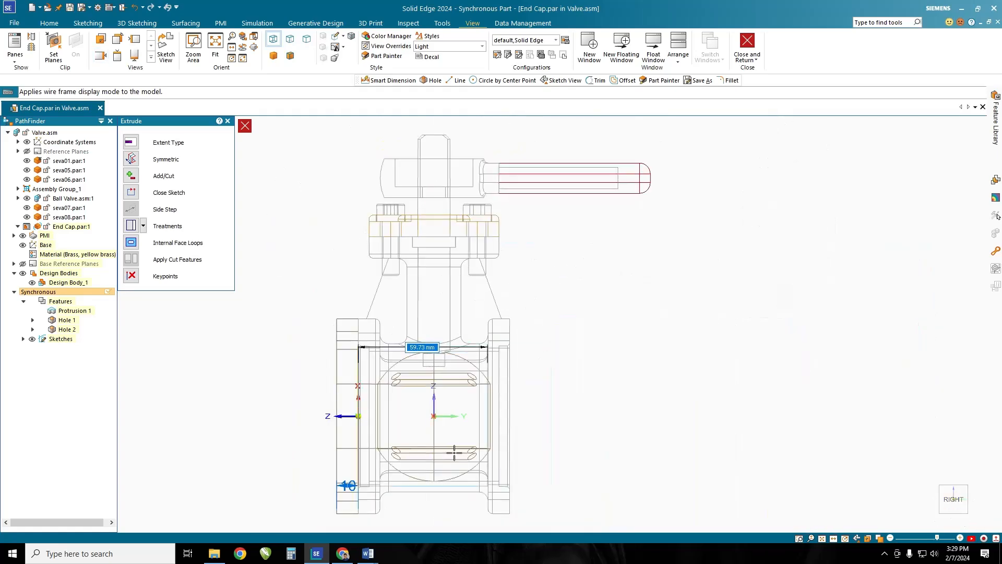
scroll(386, 387, "up", 5)
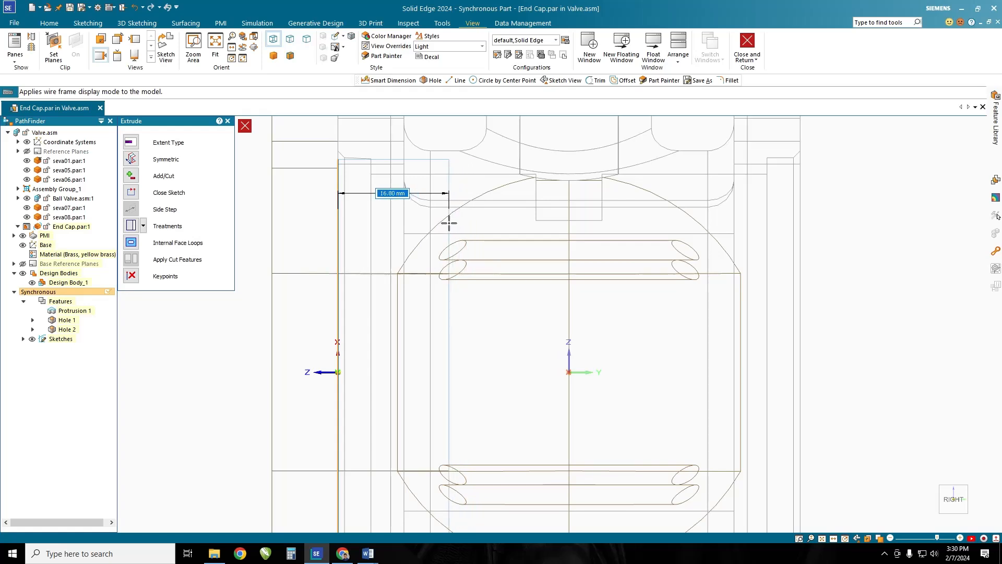
type("16")
key("Return")
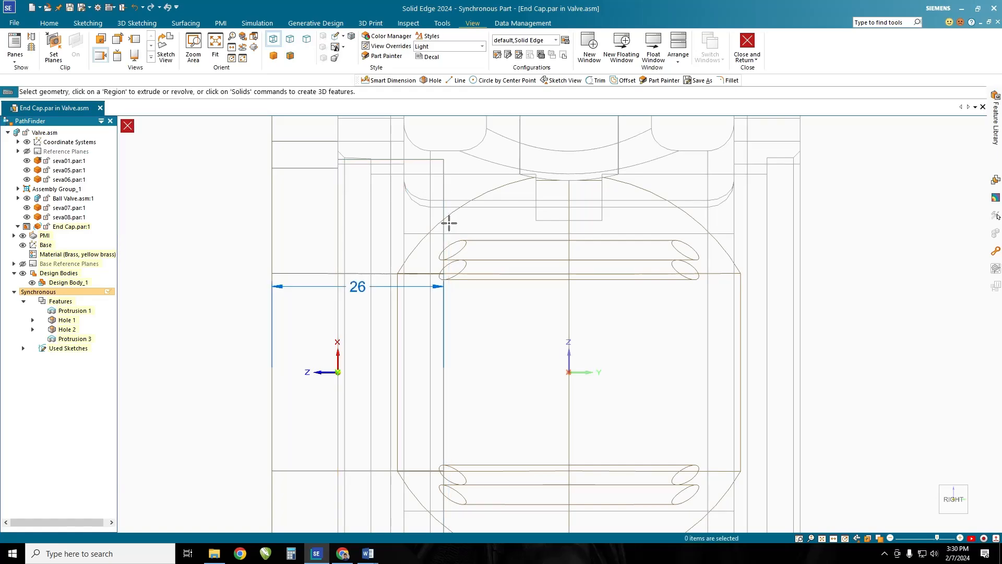
Switch the display back to shaded with visible edges and inspect the End Cap's extruded boss and bore
scroll(586, 254, "down", 3)
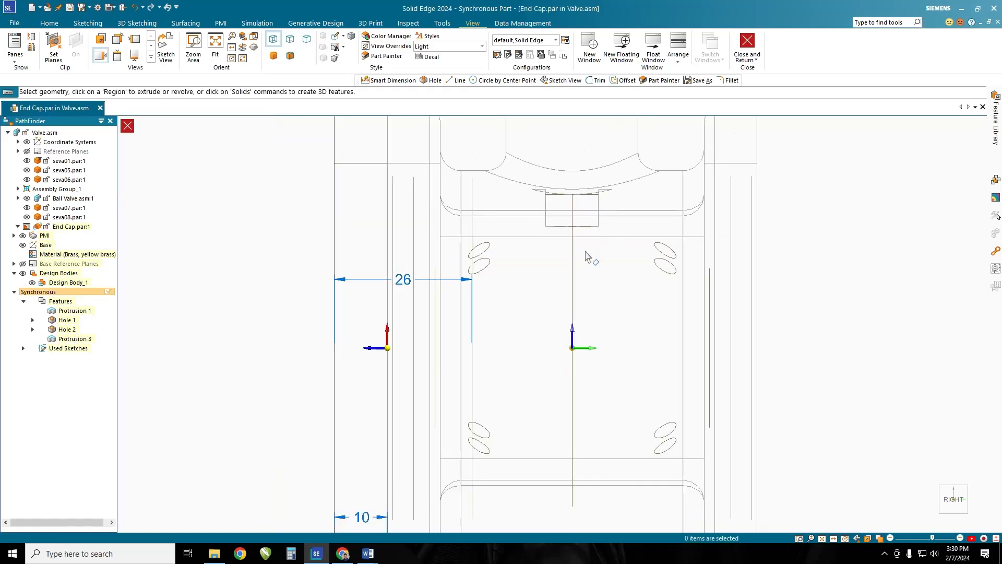
middle_click_drag(645, 290, 625, 311)
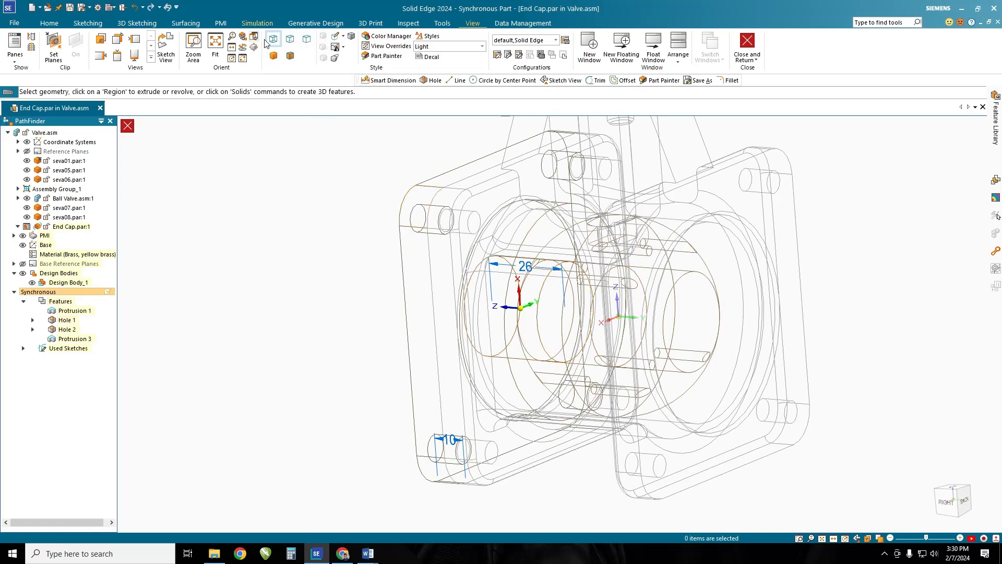
left_click(291, 55)
scroll(565, 225, "down", 4)
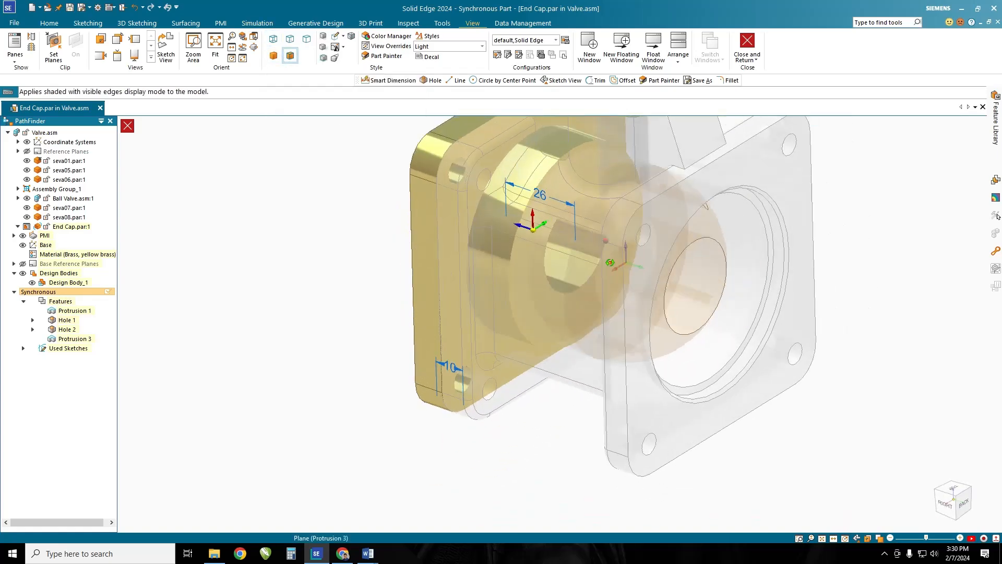
scroll(565, 225, "up", 4)
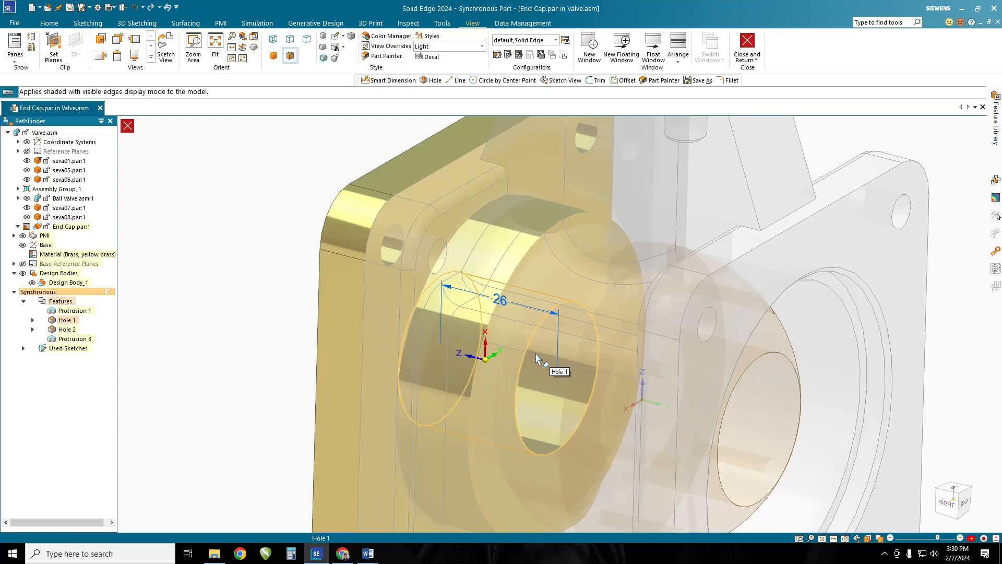
scroll(396, 214, "down", 3)
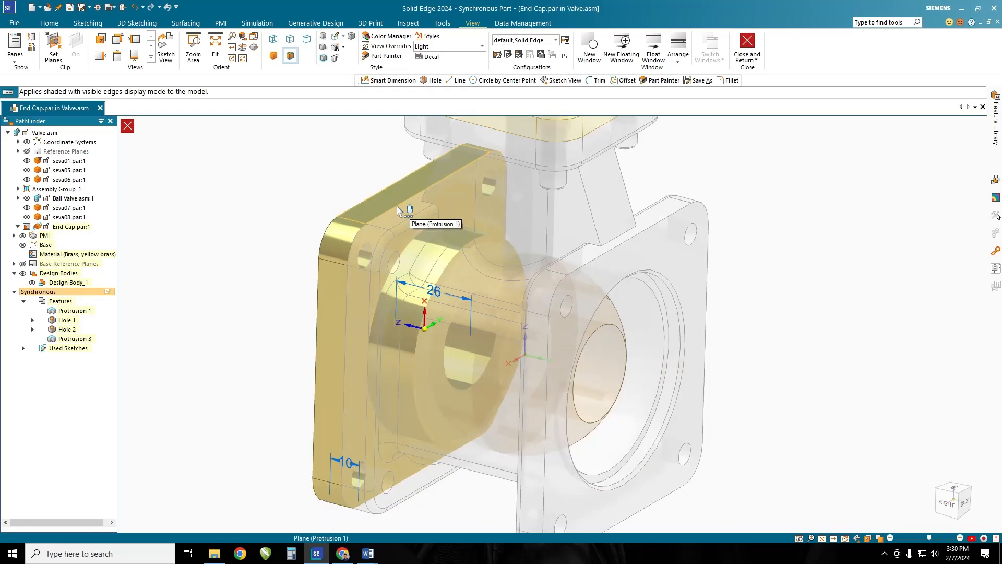
Hide the End Cap's design body and turn the view to expose the ball through the flange opening
left_click(71, 323)
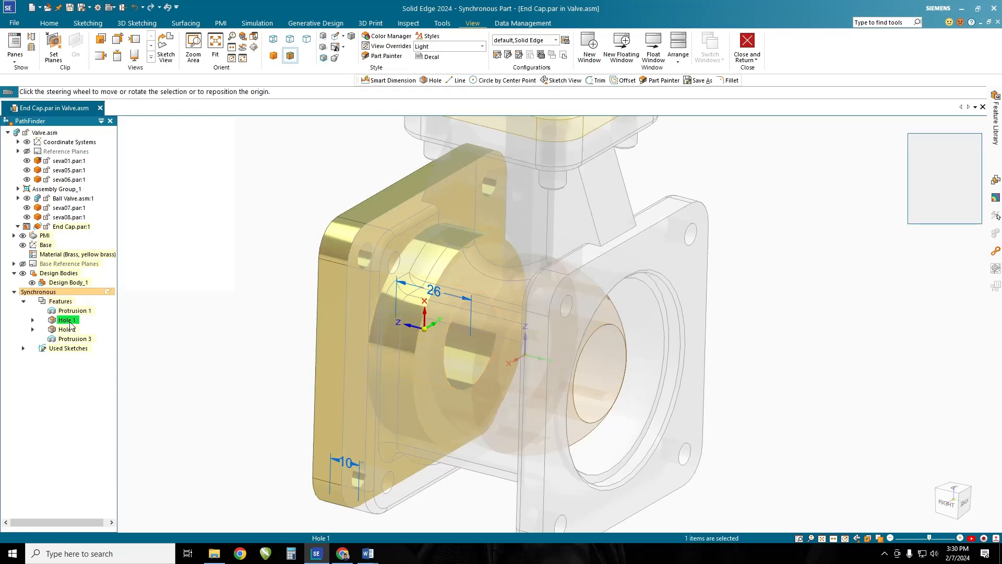
right_click(71, 323)
left_click(94, 268)
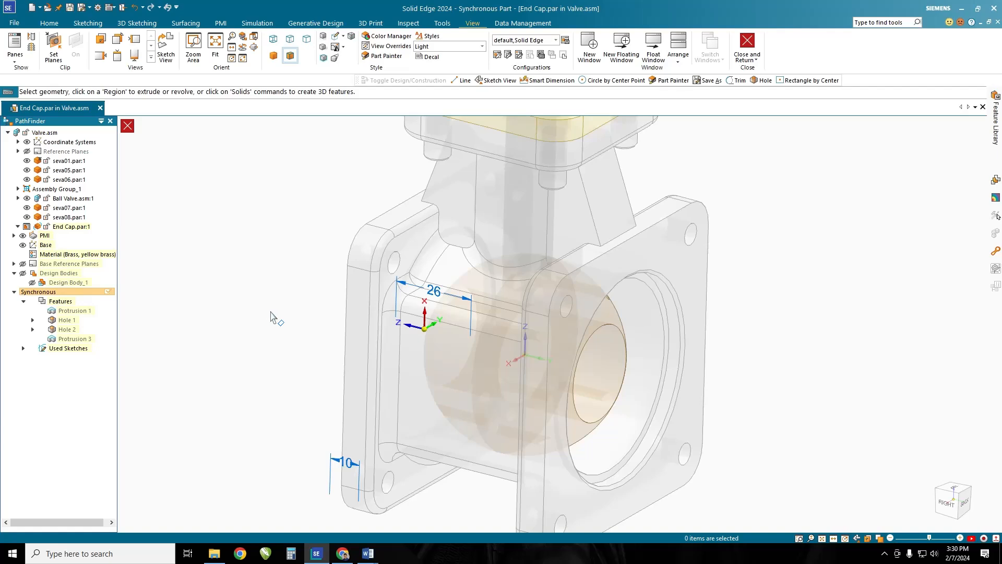
middle_click_drag(288, 321, 251, 214)
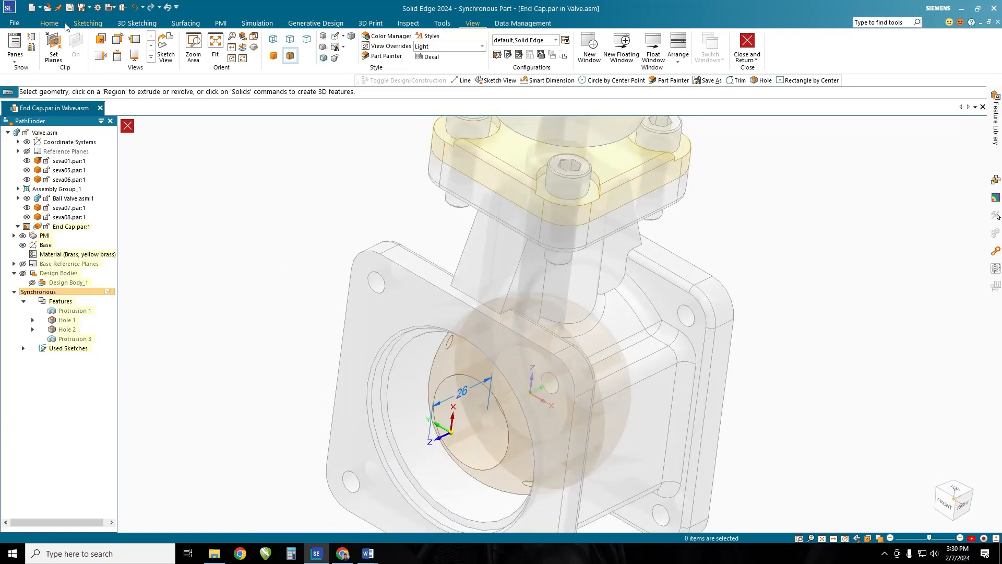
Create an Inter-Part Copy of the ball half's outer spherical face facing the flange opening in the End Cap part
left_click(49, 23)
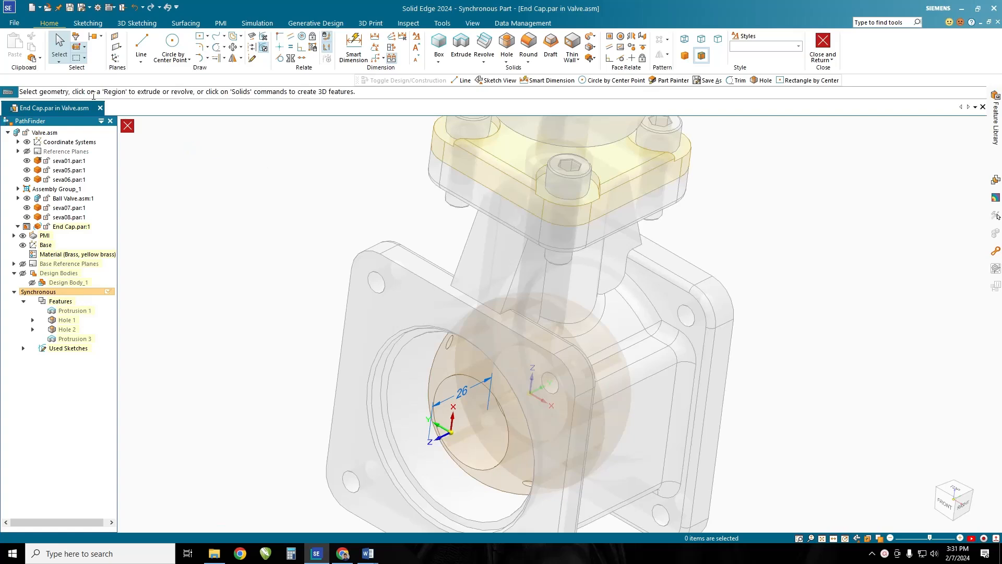
left_click(40, 58)
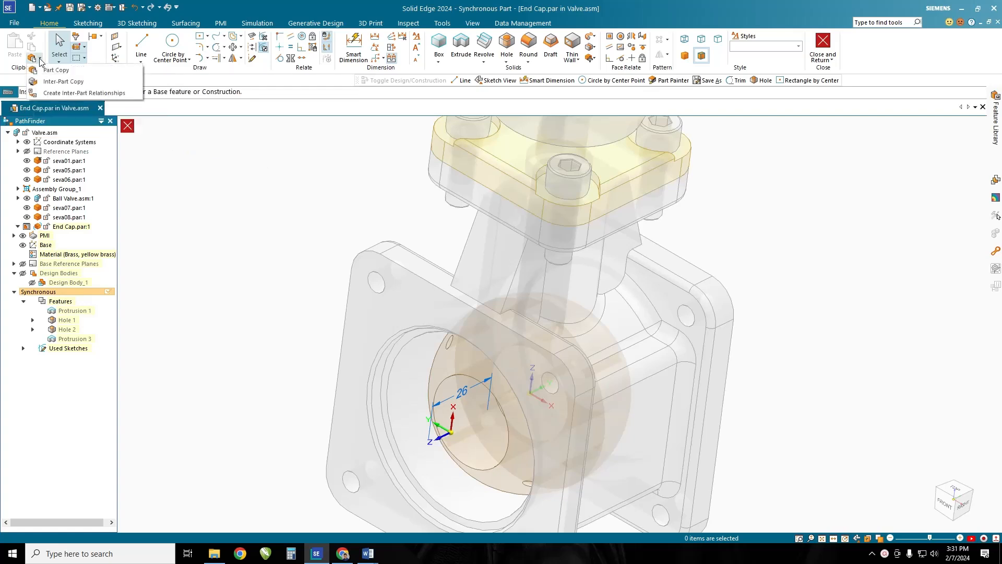
left_click(59, 82)
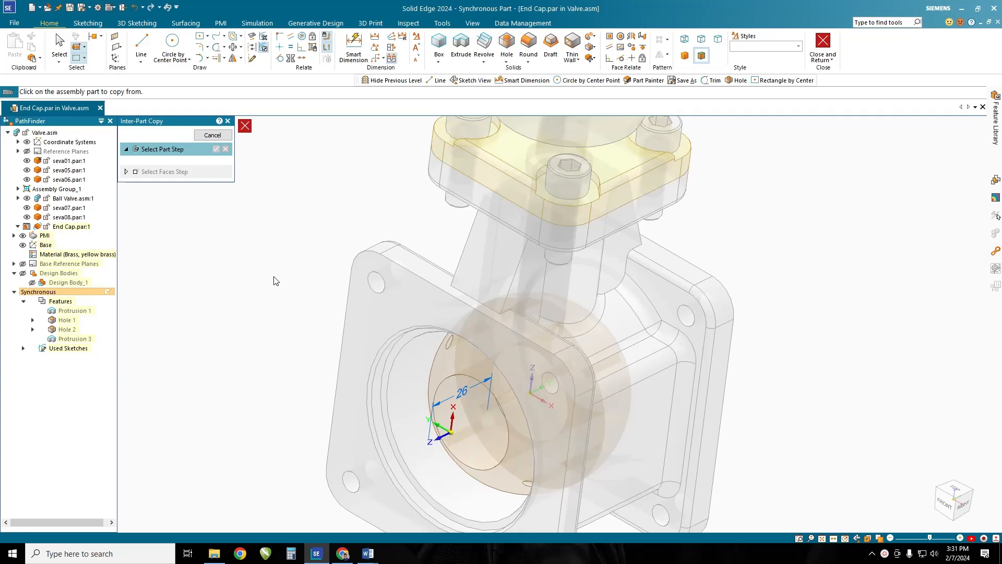
left_click(473, 360)
left_click(456, 373)
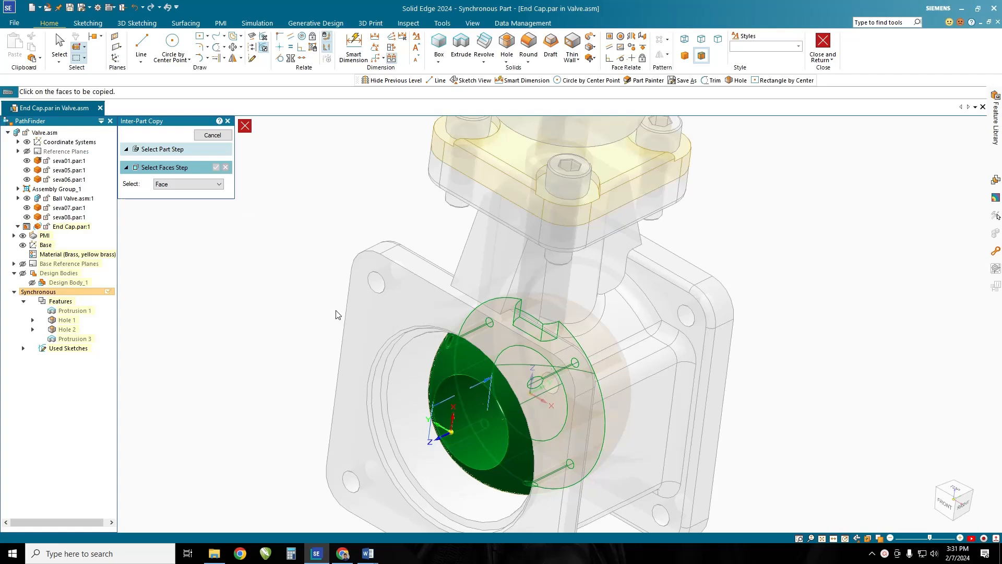
left_click(465, 363)
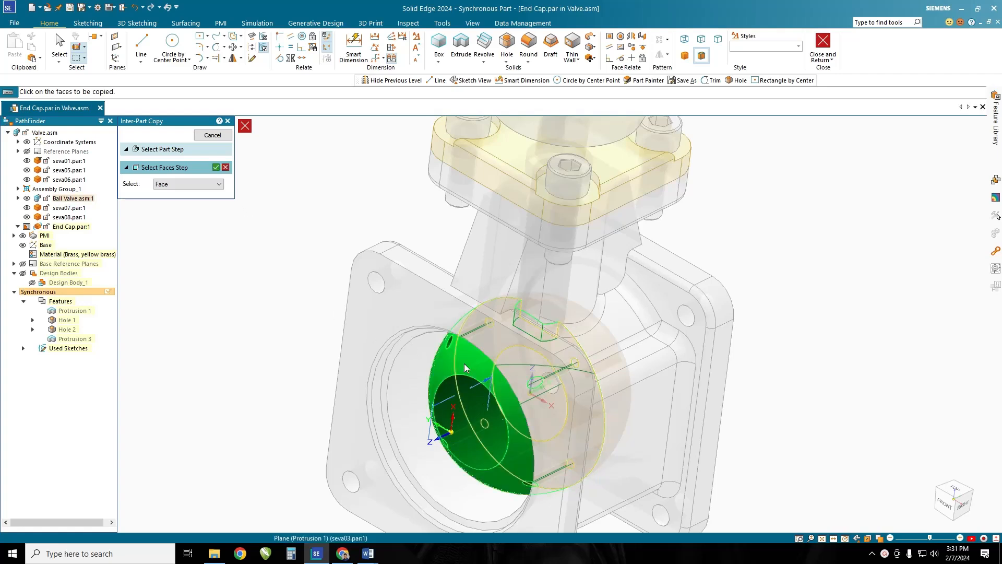
left_click(216, 168)
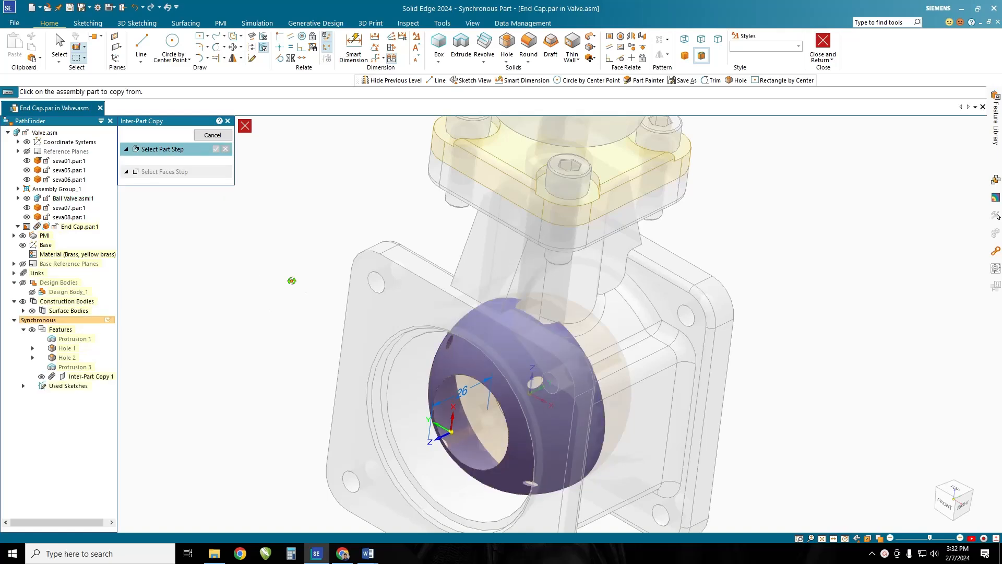
Hide the previous assembly level and inspect the copied spherical surface on its own
middle_click_drag(292, 280, 260, 277)
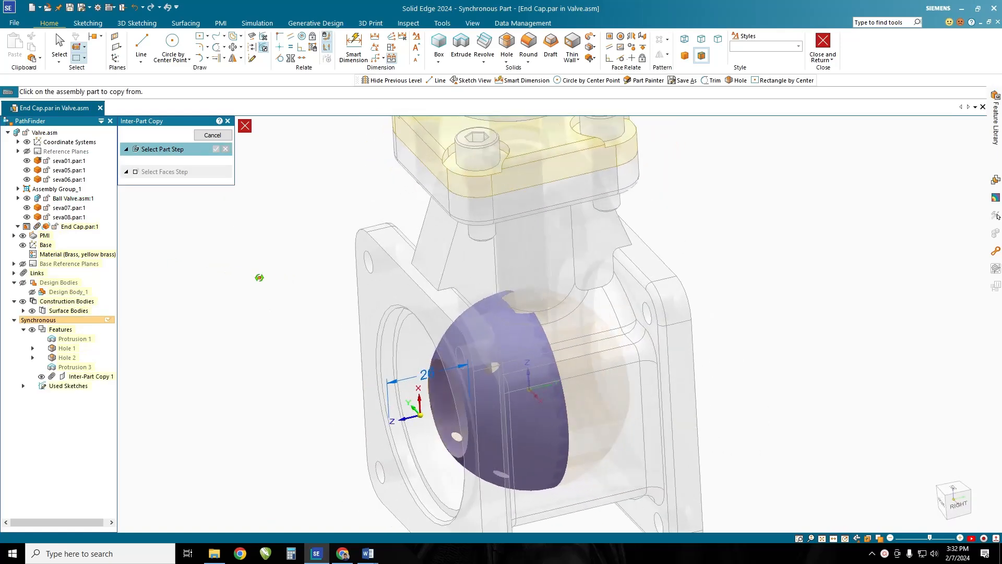
key("Escape")
scroll(398, 374, "down", 2)
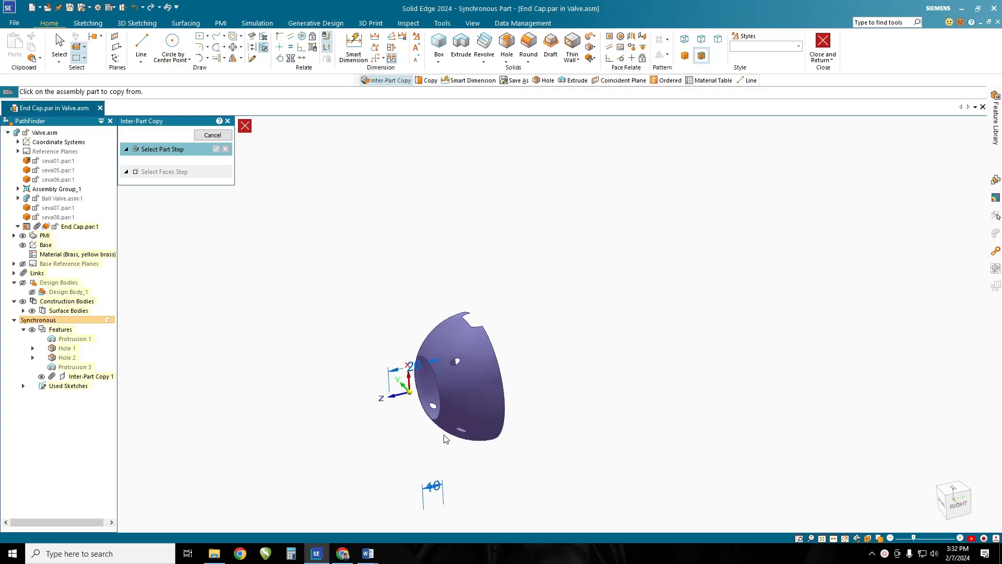
scroll(426, 422, "up", 2)
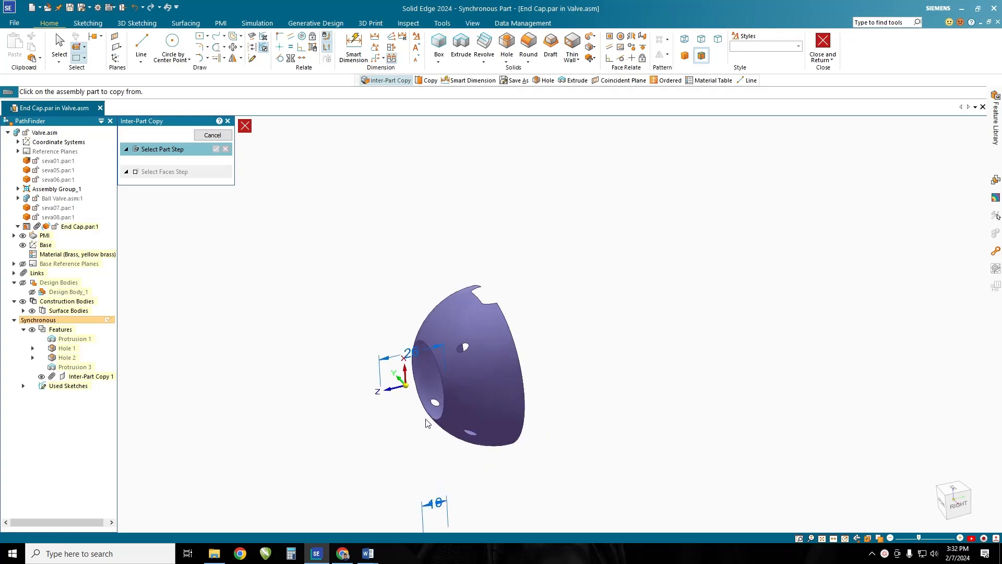
Offset the copied spherical surface outward by 1.00 mm with the Remove Boundaries option
middle_click_drag(433, 423, 475, 349)
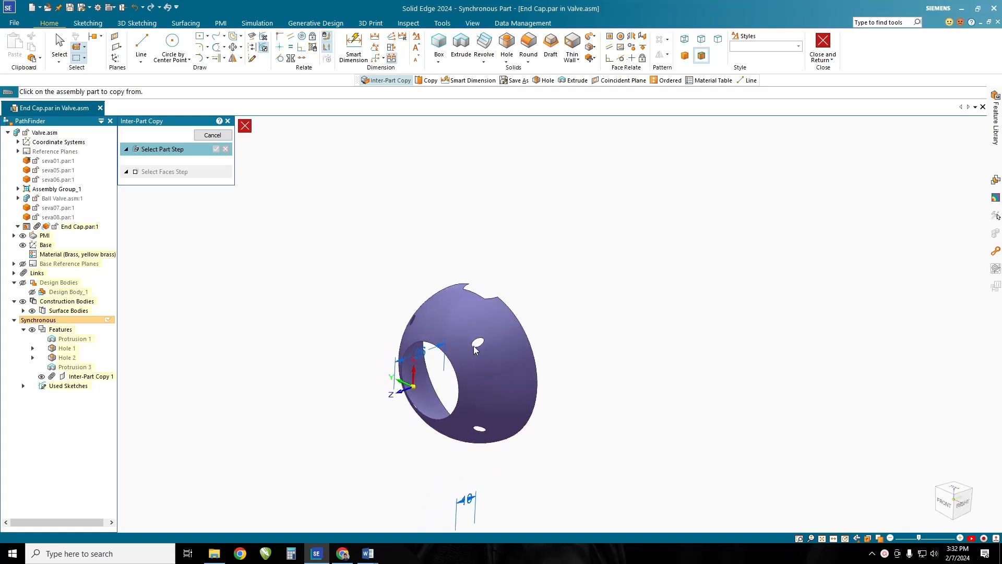
middle_click_drag(462, 422, 419, 395)
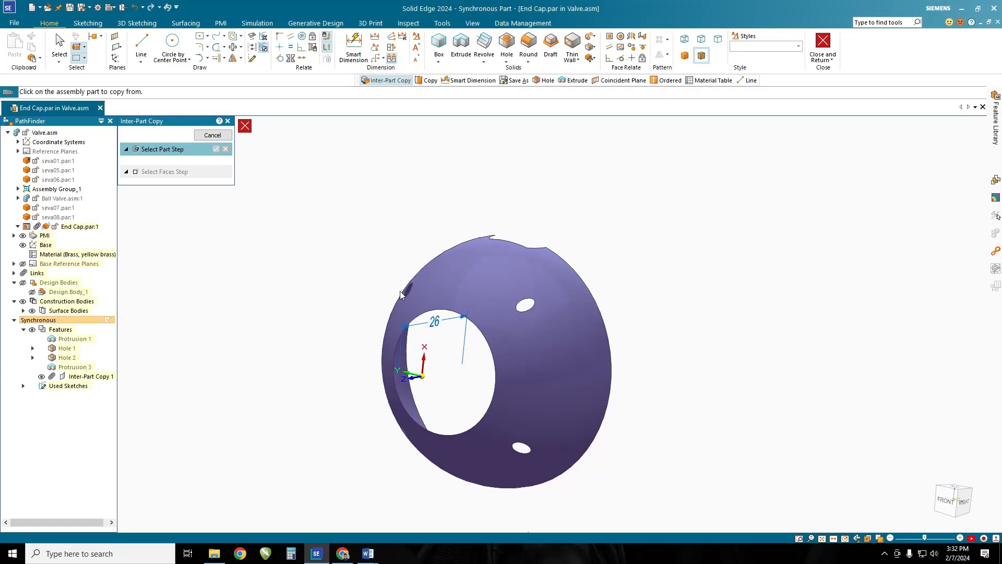
middle_click_drag(360, 347, 355, 370)
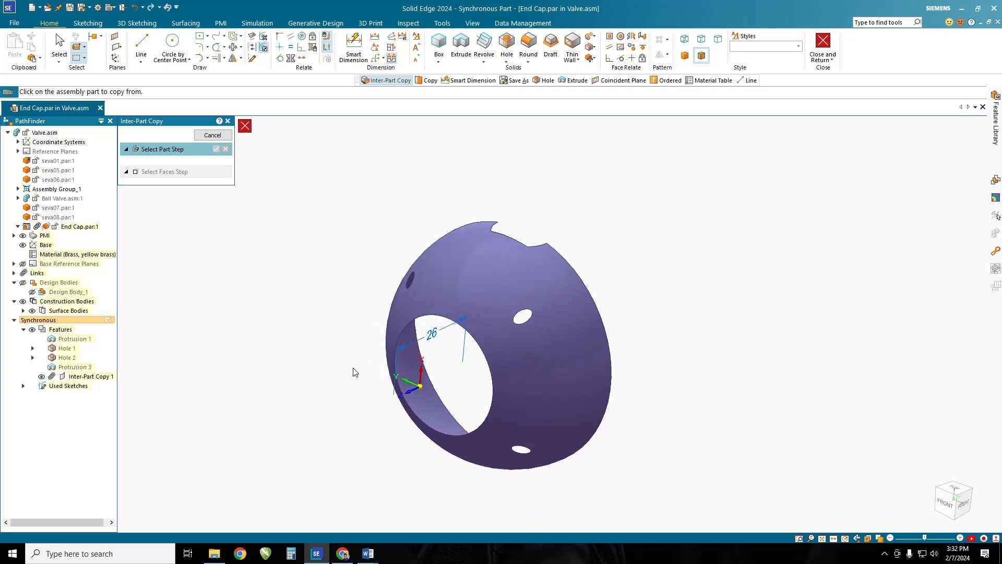
left_click(185, 23)
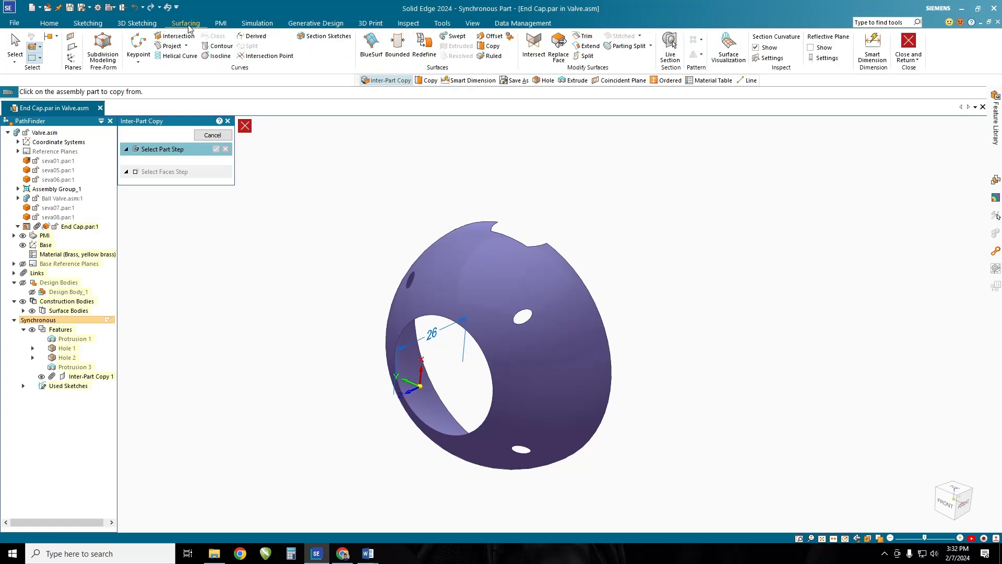
left_click(491, 36)
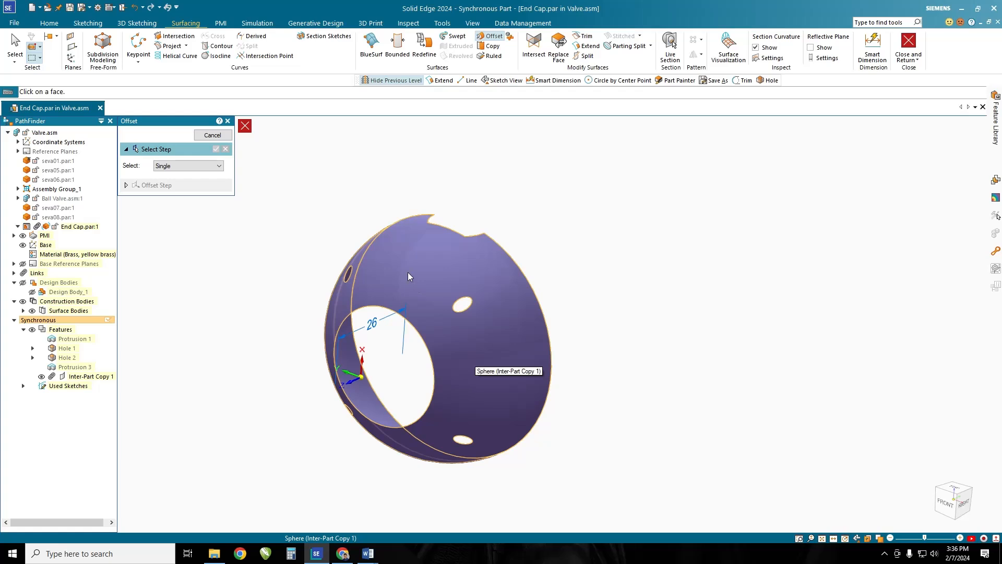
left_click(409, 278)
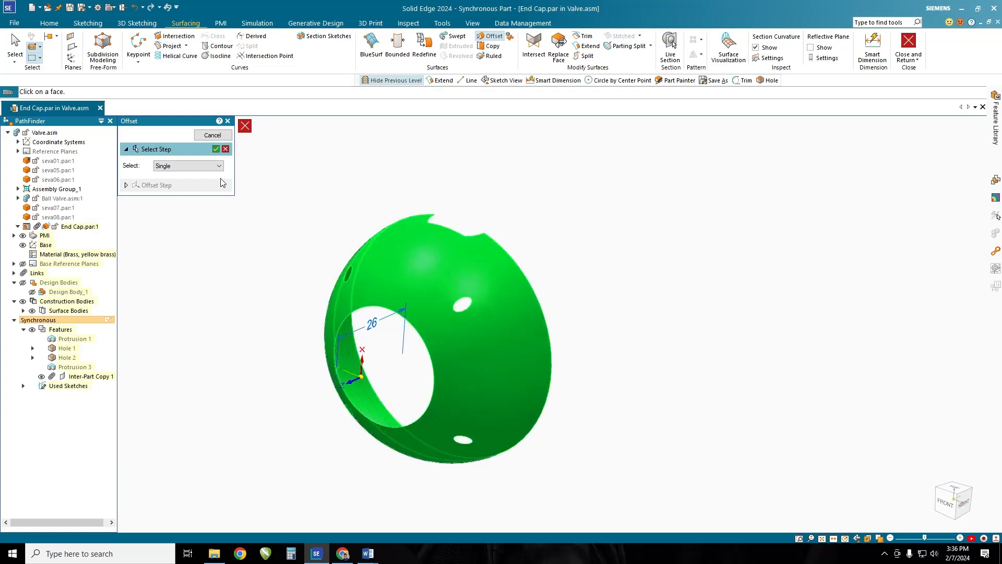
left_click(217, 149)
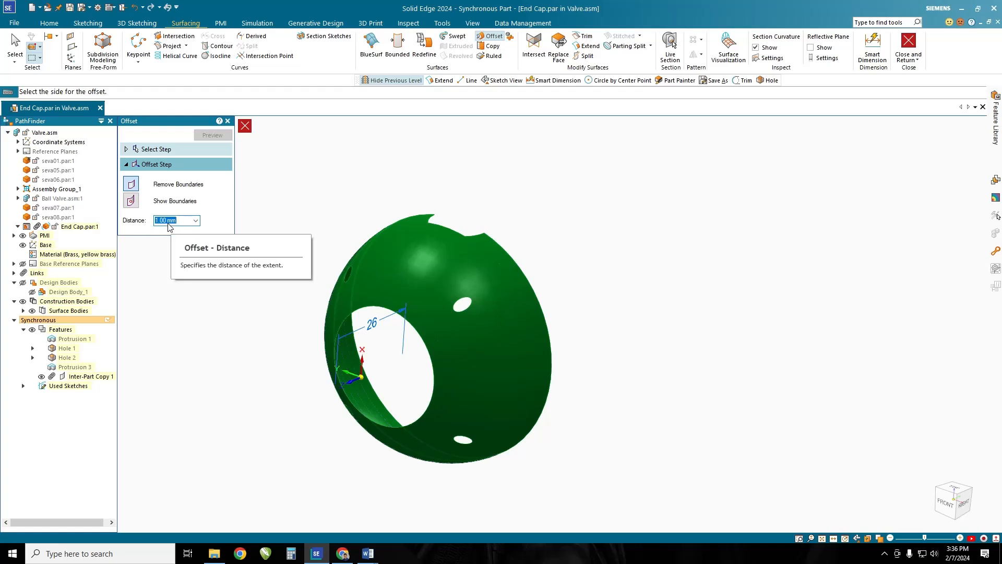
left_click(134, 188)
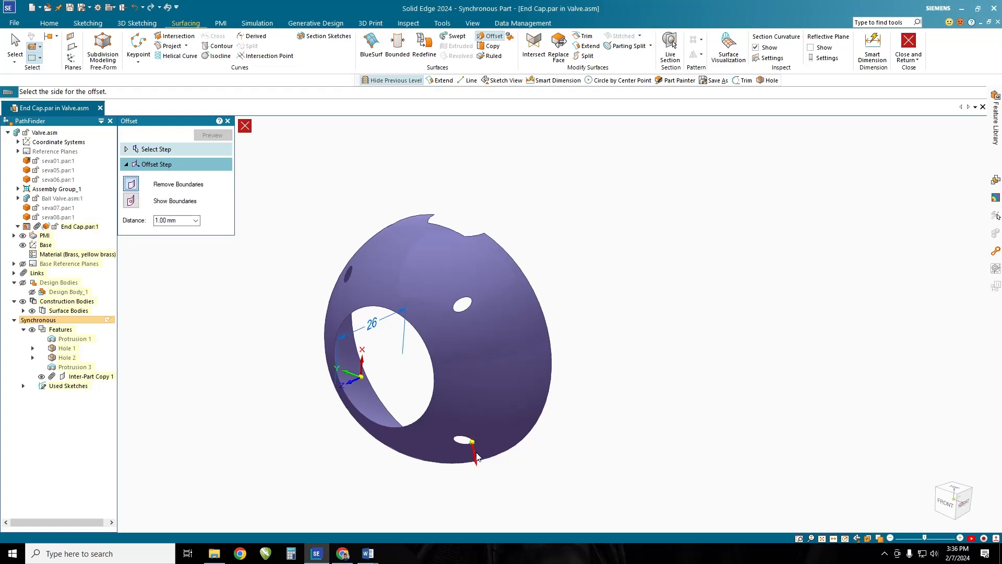
key("ctrl")
key("ctrl")
left_click(489, 486)
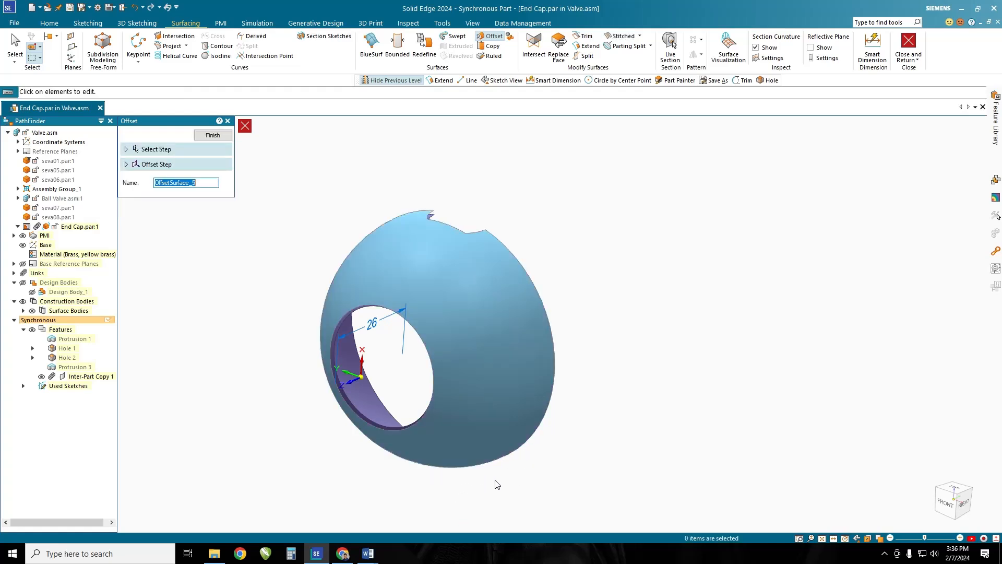
left_click(218, 136)
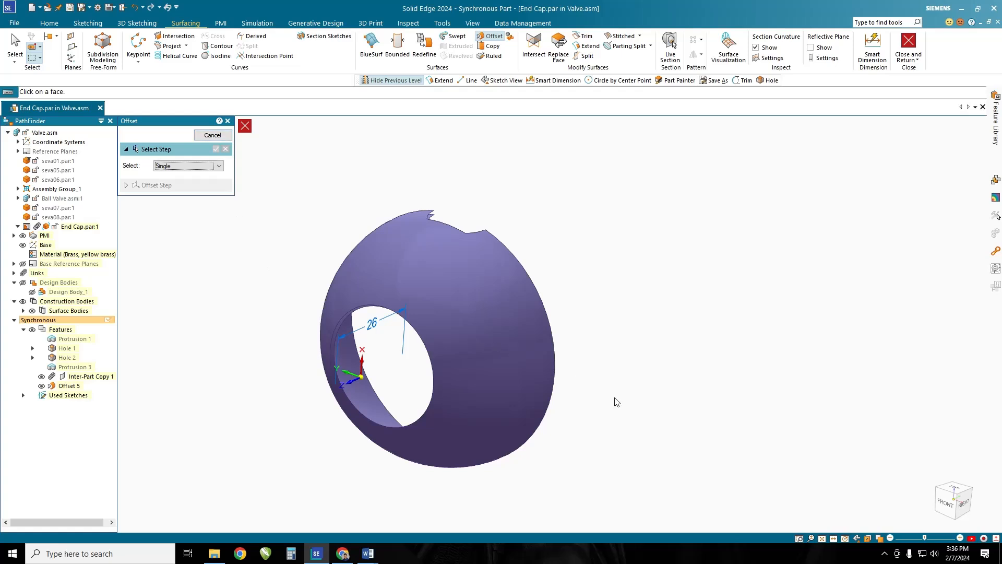
Hide the inter-part copied surface and inspect the inside of the offset spherical surface on its own
middle_click_drag(560, 458, 417, 365)
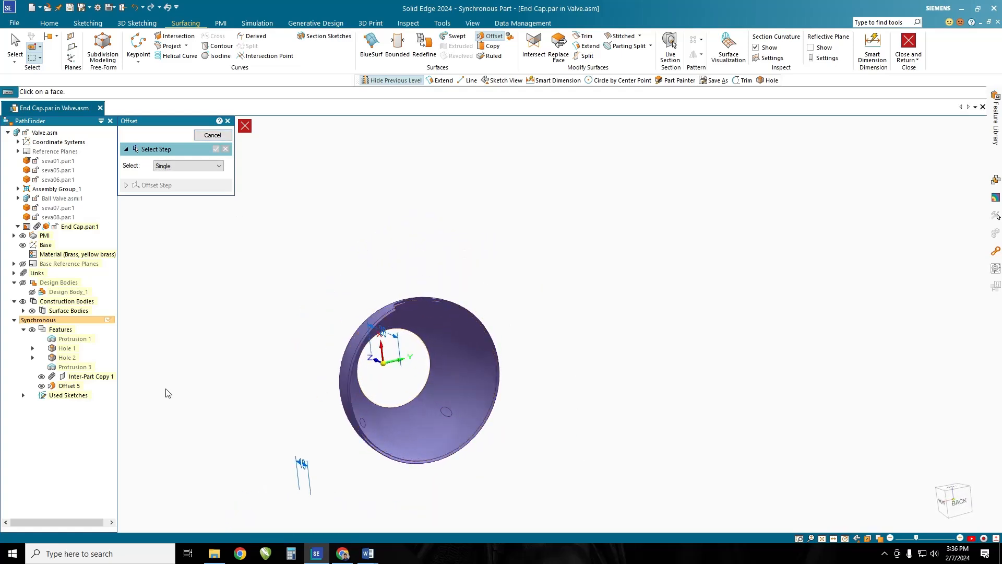
left_click(41, 377)
mouse_move(541, 426)
middle_mouse_down()
mouse_move(539, 455)
mouse_move(547, 440)
middle_mouse_up()
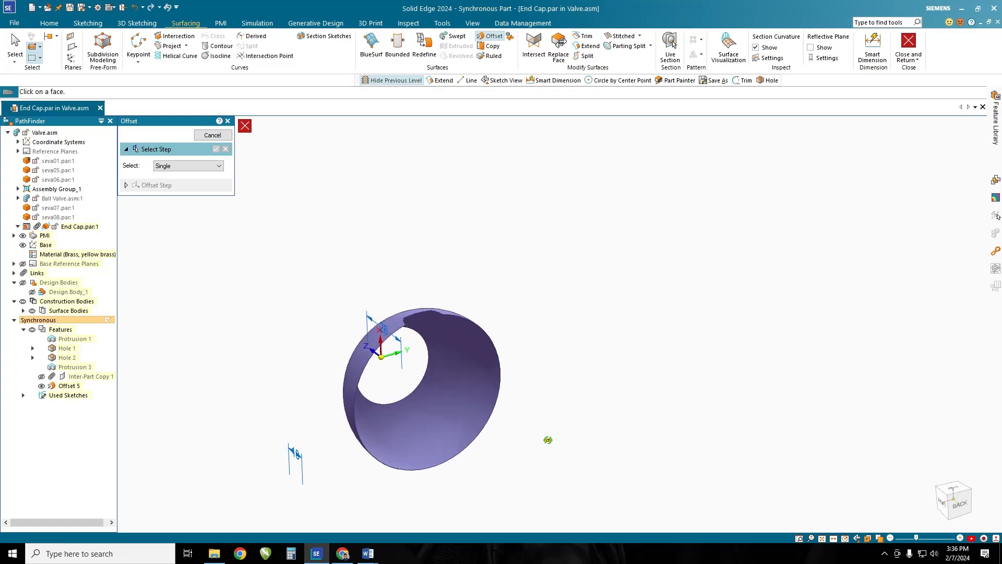
middle_click_drag(546, 465, 524, 447)
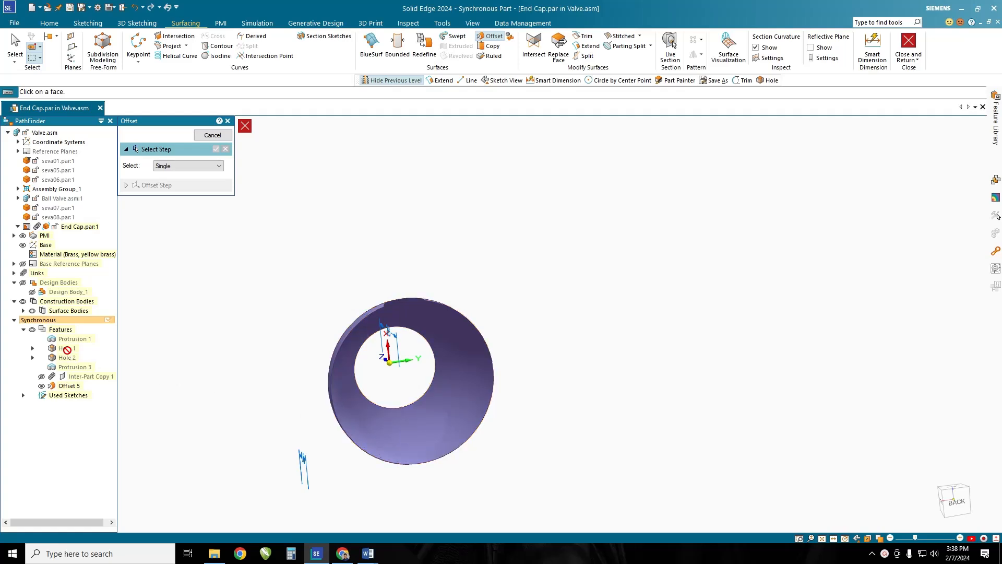
Show the End Cap's design body and examine where the offset spherical surface meets the boss and central bore
left_click(16, 42)
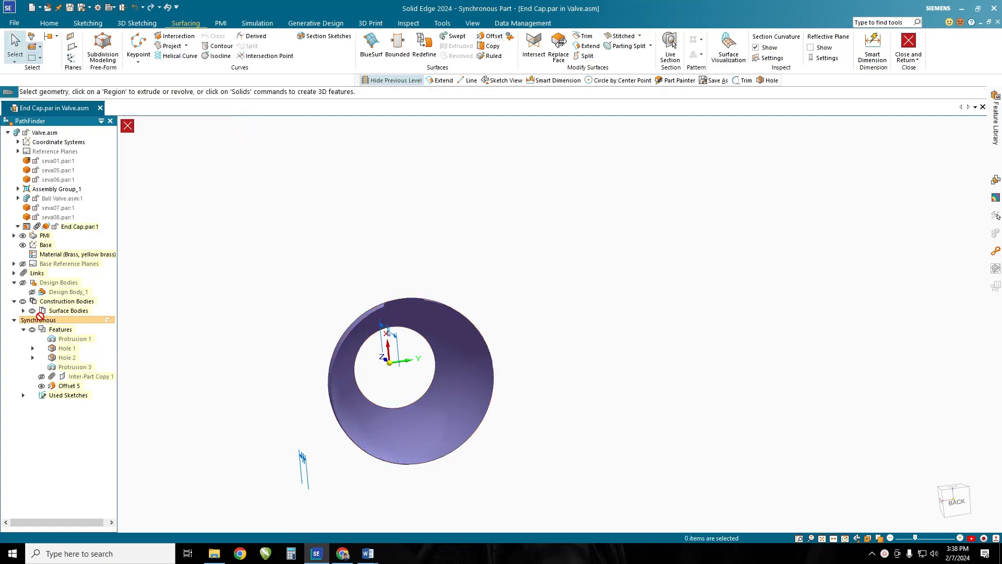
left_click(67, 348)
right_click(68, 352)
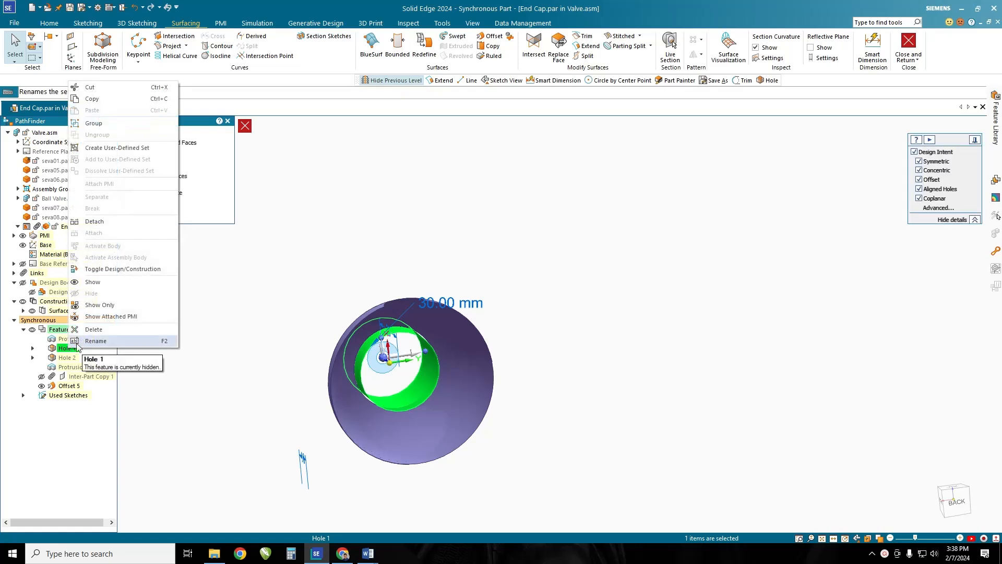
left_click(94, 282)
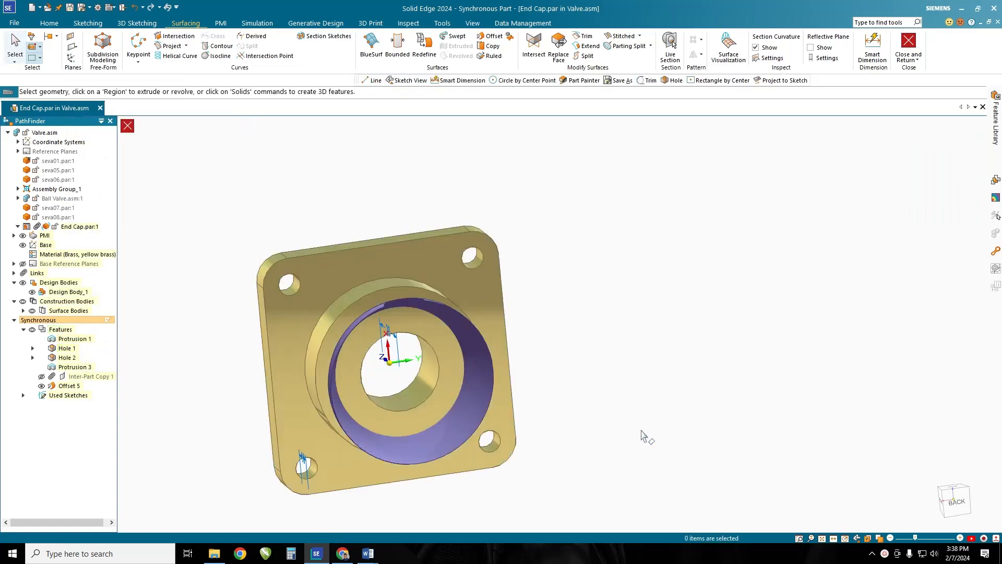
middle_click_drag(569, 385, 526, 364)
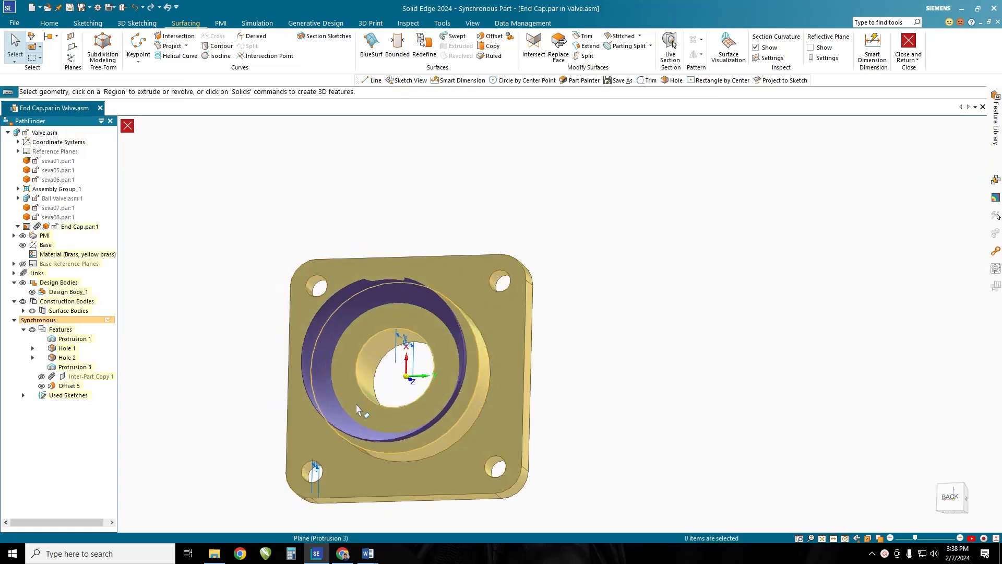
left_click(334, 429)
middle_click_drag(556, 375, 610, 411)
scroll(407, 355, "up", 5)
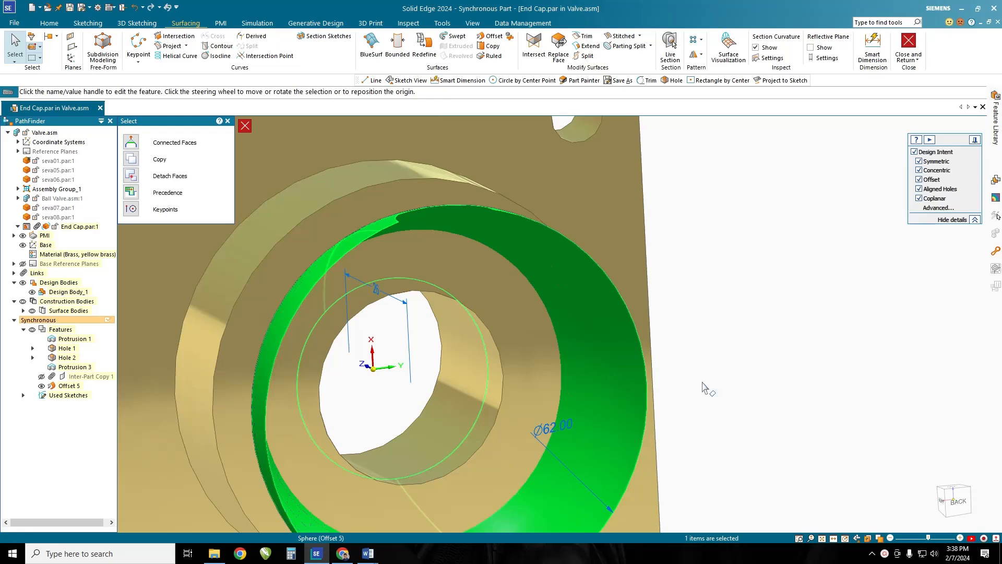
scroll(716, 391, "down", 5)
middle_click_drag(716, 391, 731, 416)
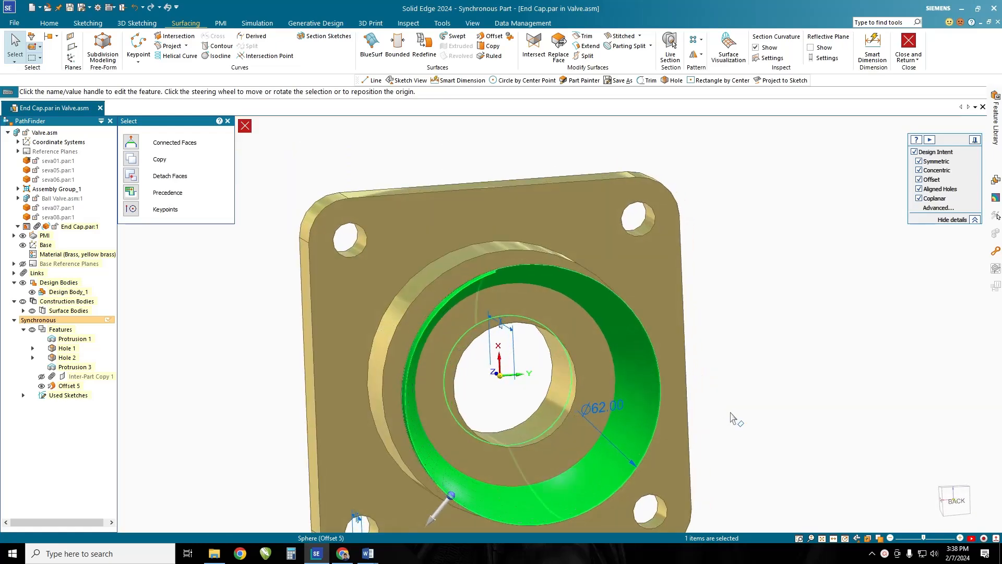
key("Escape")
scroll(384, 364, "down", 3)
middle_click_drag(551, 390, 617, 397)
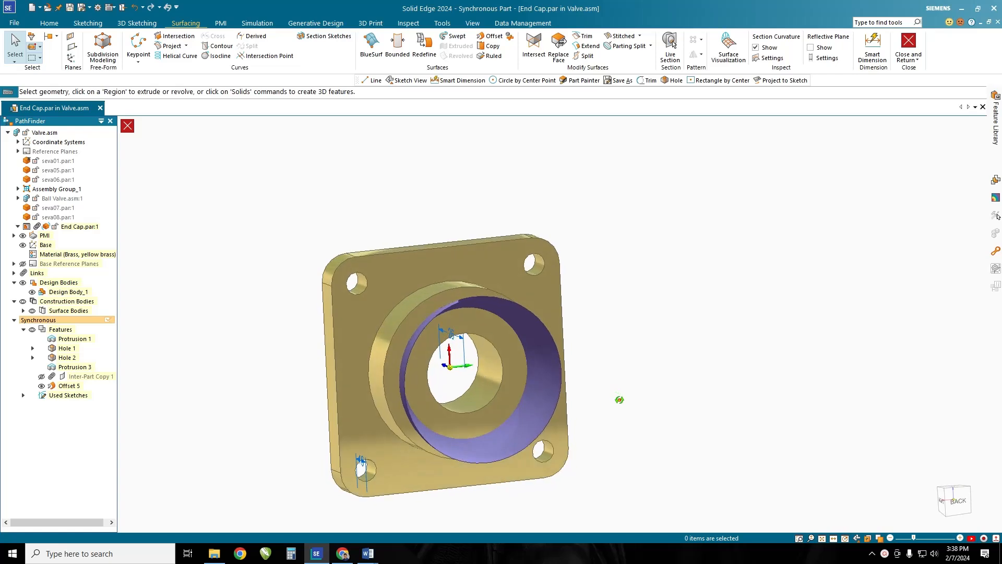
Hide the End Cap's design body and extend the offset surface inward from its inner circular edge by about 7.15 mm
left_click(67, 350)
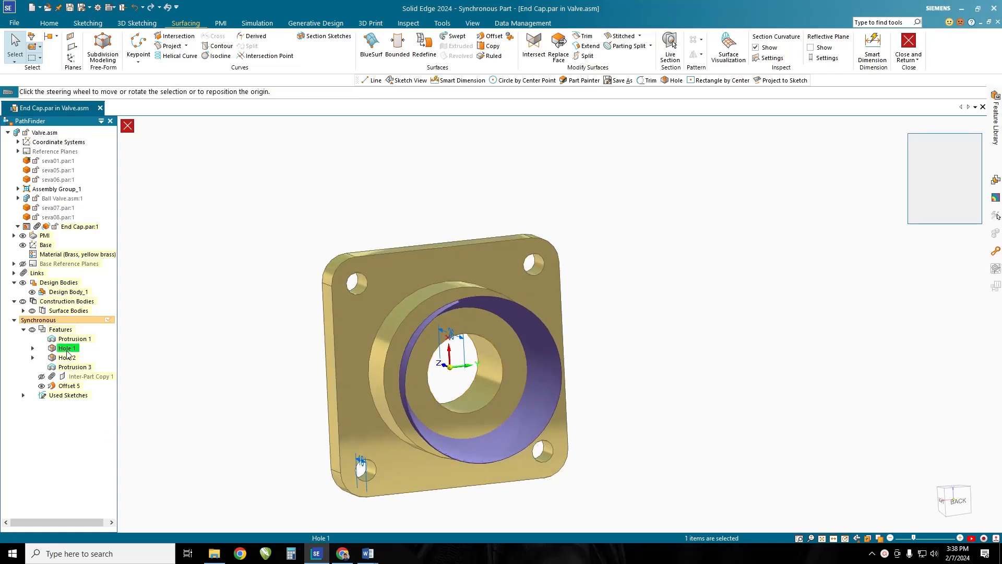
right_click(67, 349)
left_click(94, 299)
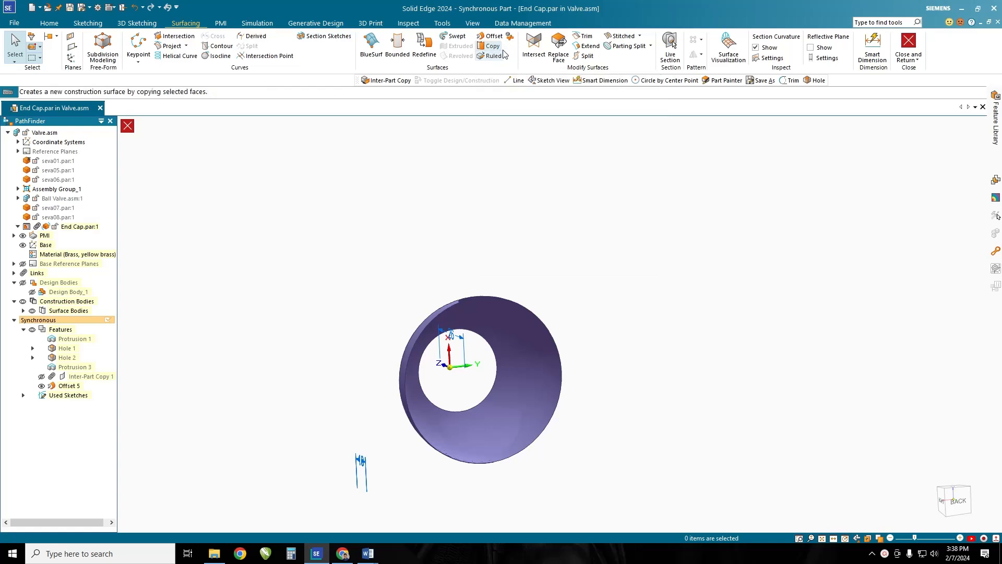
left_click(590, 47)
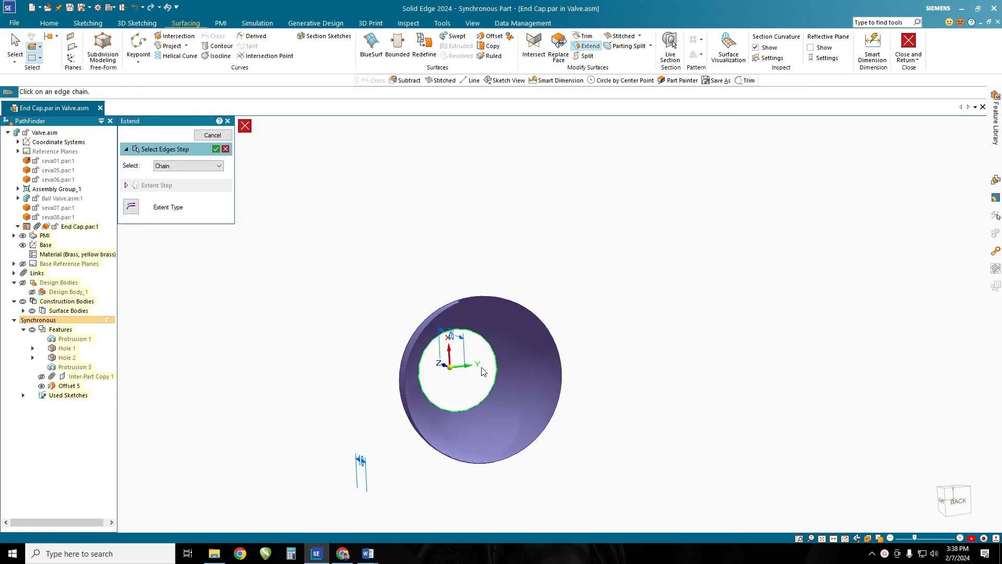
left_click(478, 387)
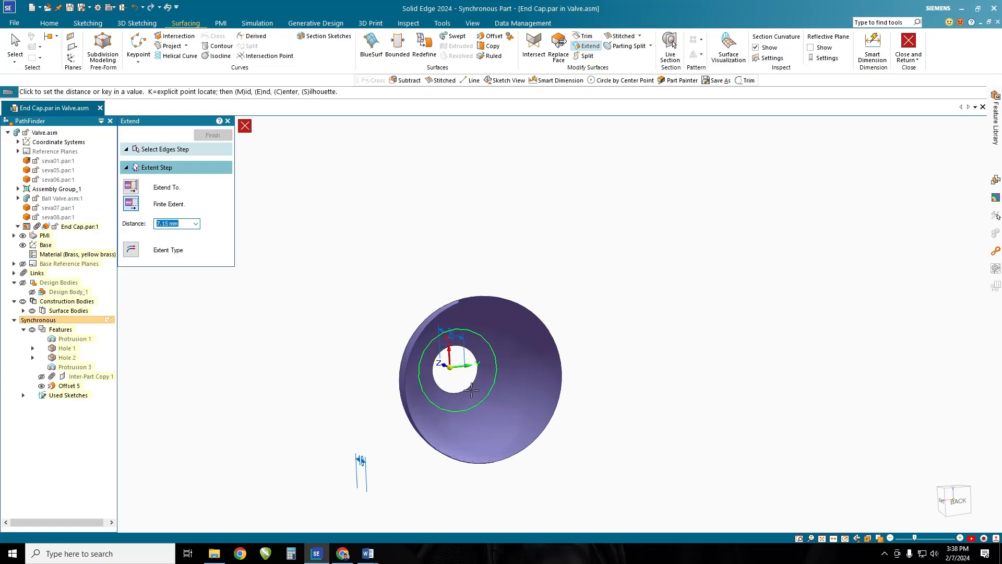
left_click(472, 390)
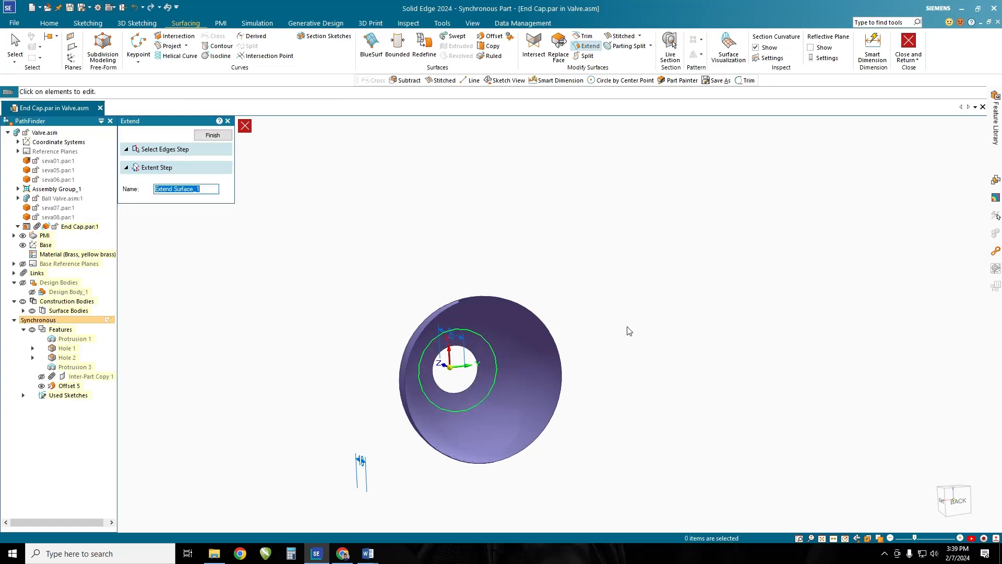
left_click(213, 135)
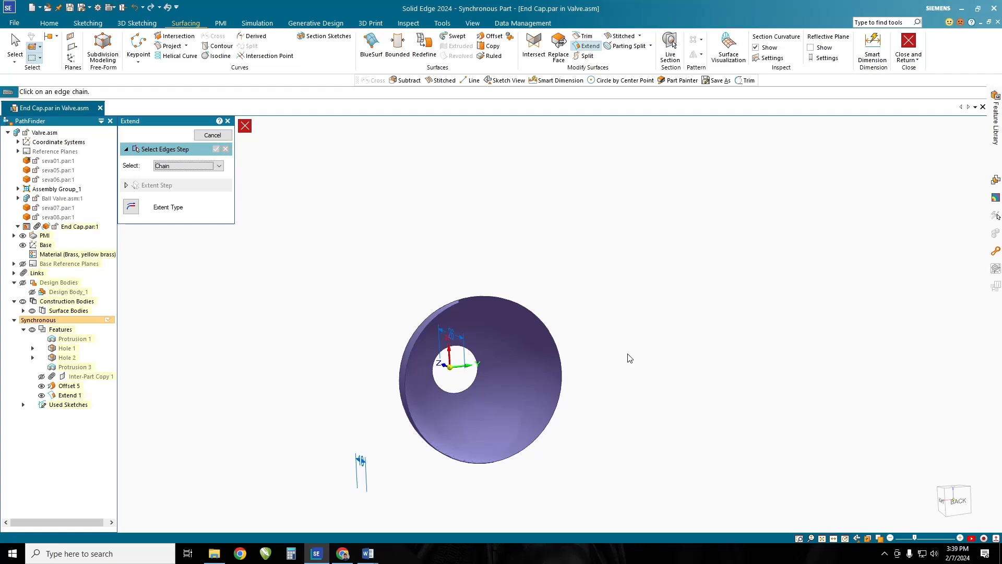
middle_click_drag(630, 358, 590, 365)
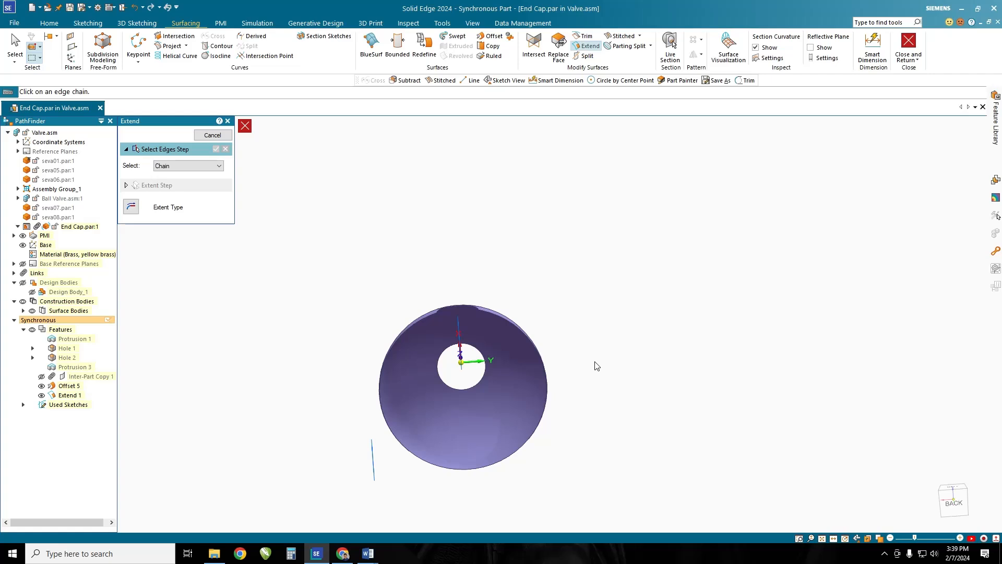
Show the End Cap's design body again and inspect how the extended spherical surface crosses the bore
left_click(15, 46)
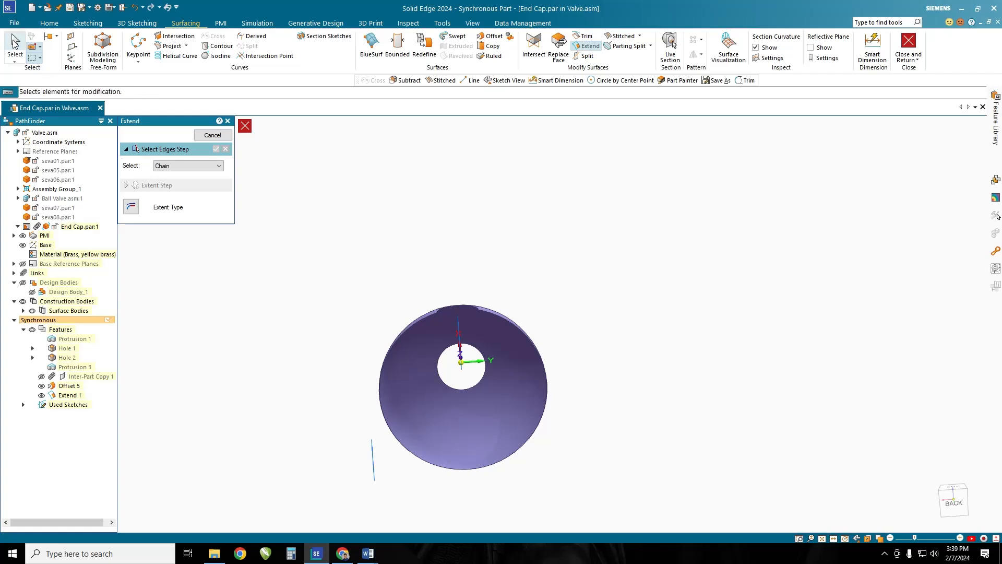
left_click(65, 349)
right_click(66, 353)
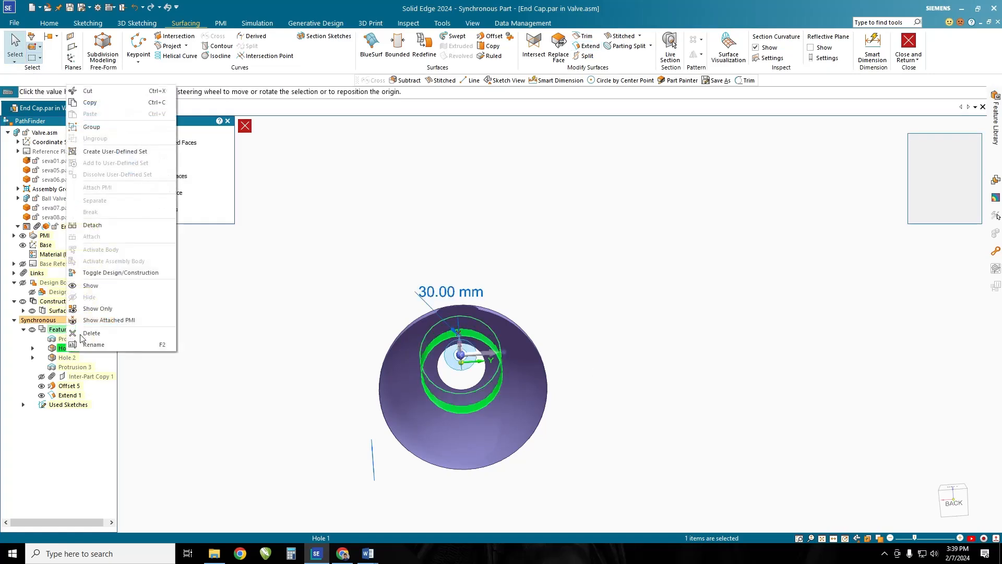
left_click(89, 287)
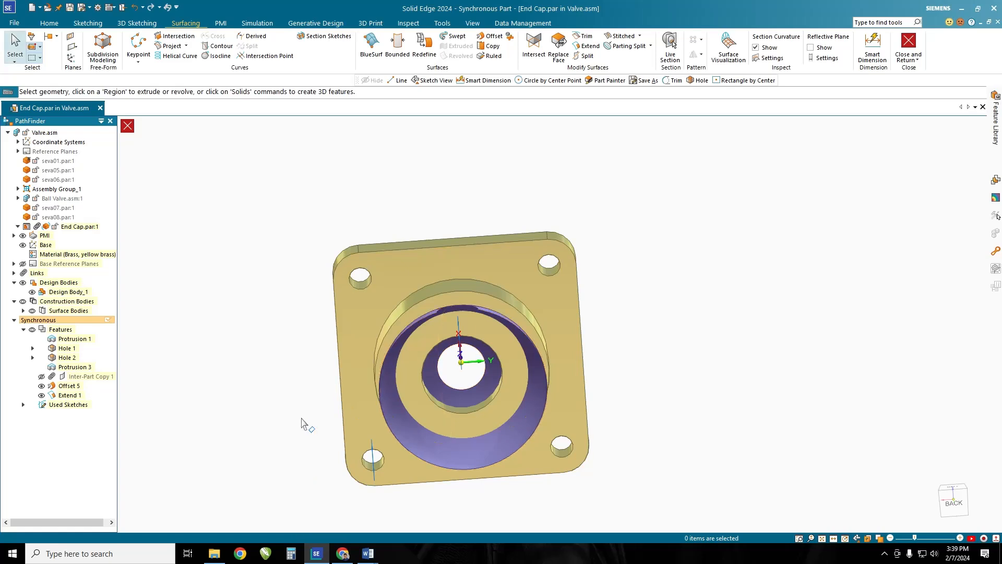
middle_click_drag(274, 429, 291, 415)
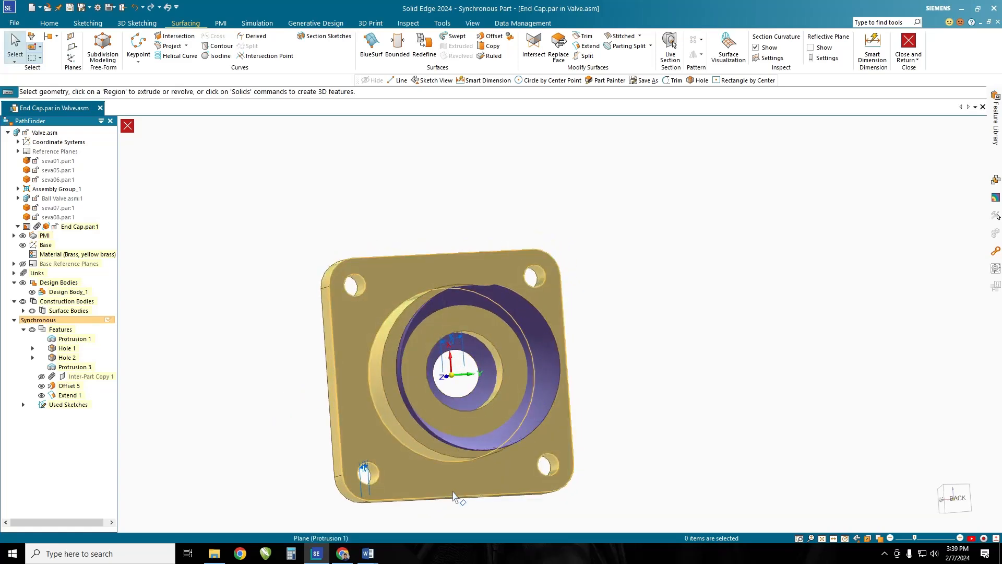
middle_click_drag(622, 409, 598, 347)
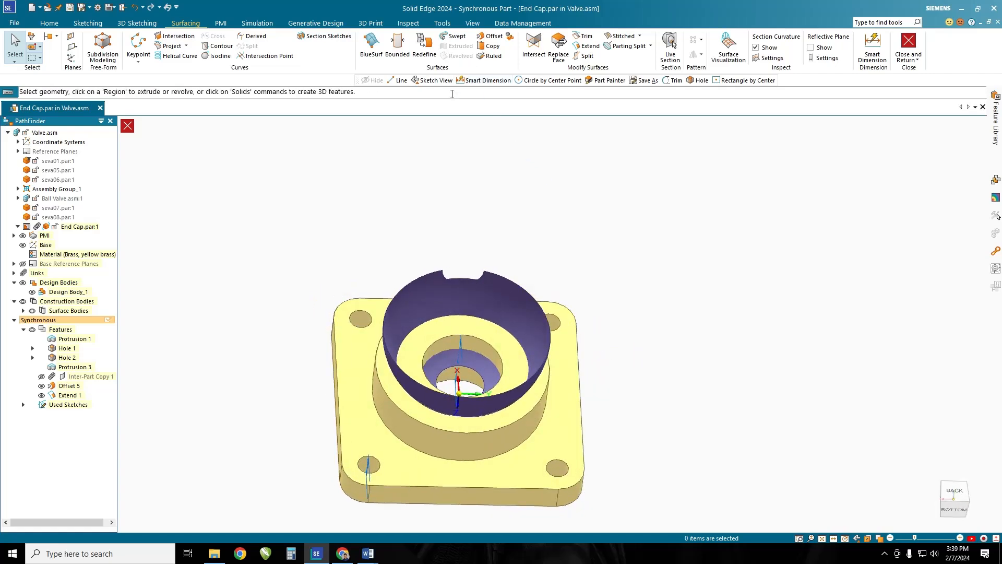
Subtract the extended spherical surface from the End Cap's design body, removing the material on the ball side to form the seat
left_click(49, 23)
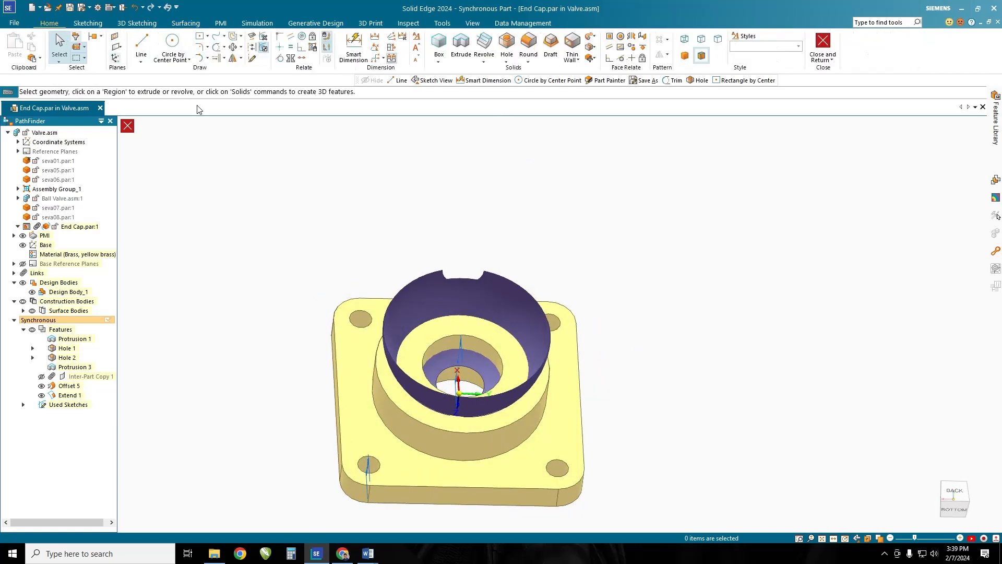
left_click(593, 59)
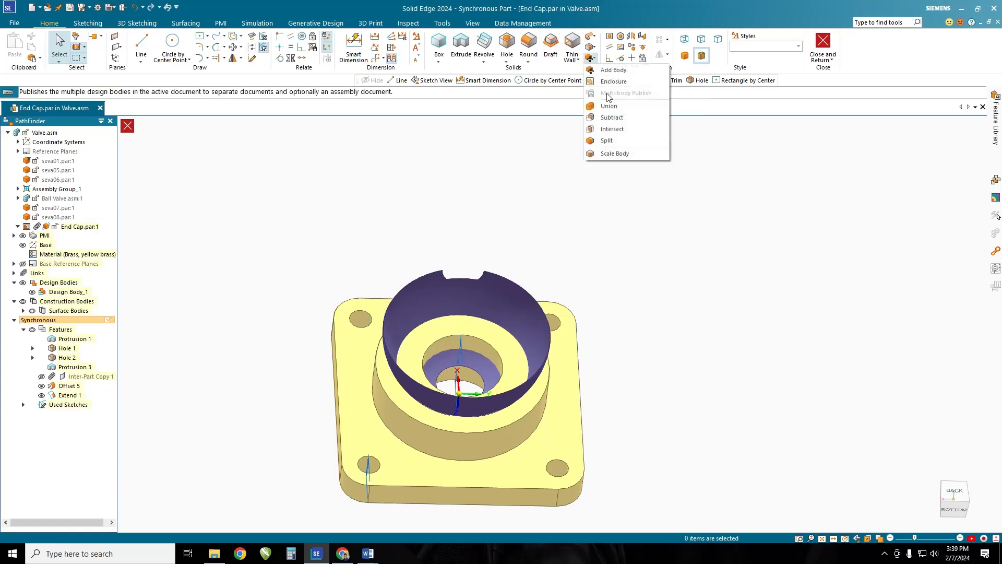
left_click(612, 117)
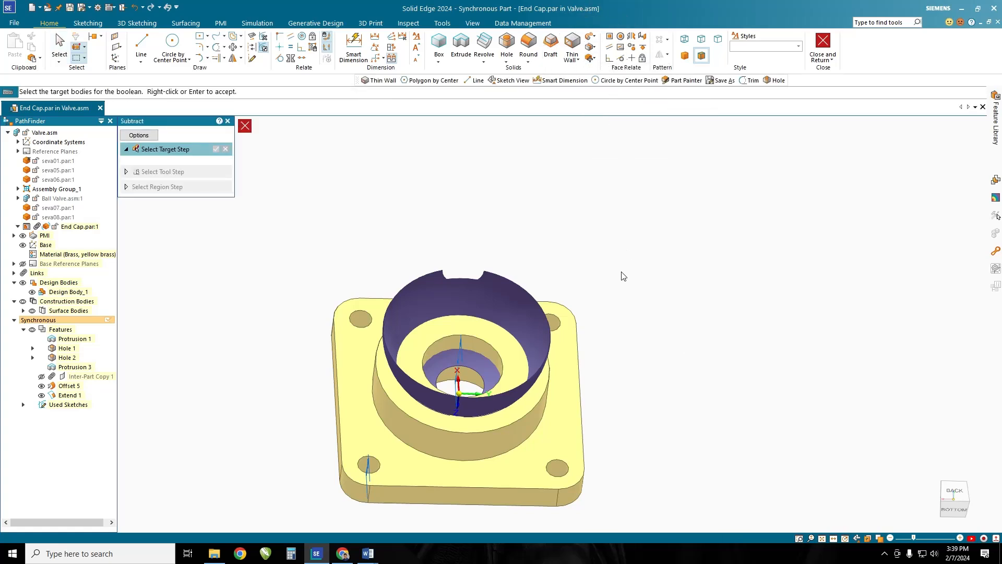
left_click(551, 443)
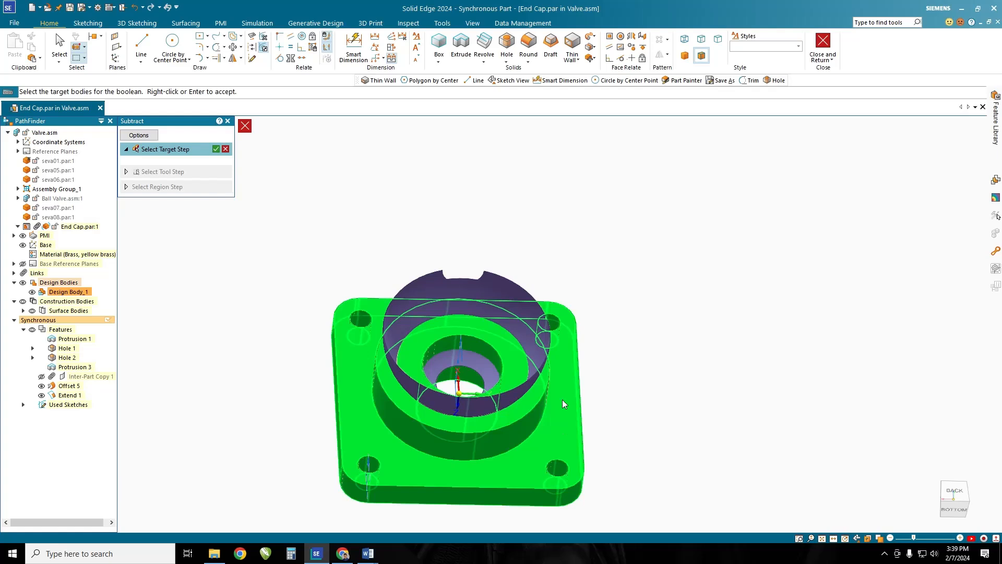
right_click(526, 245)
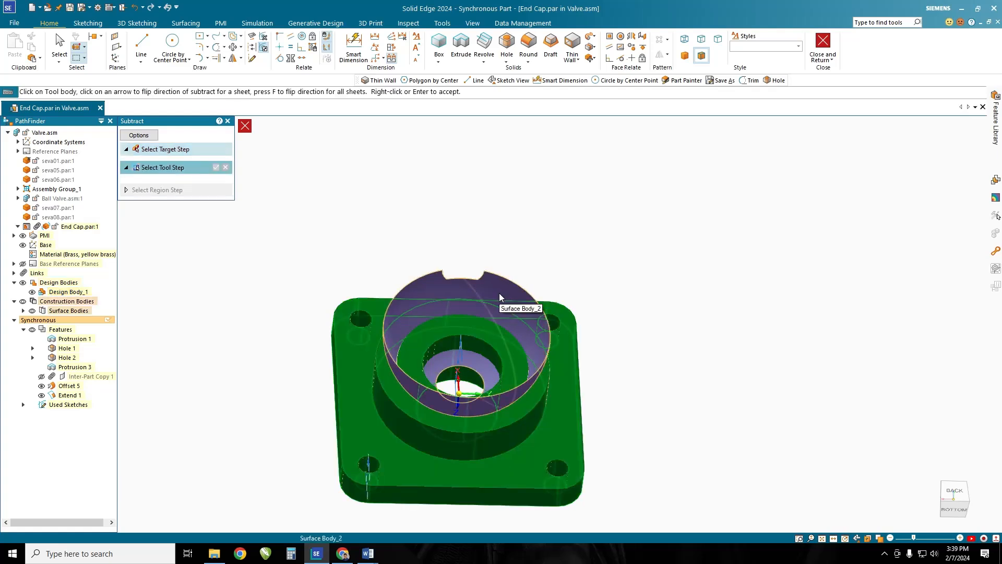
left_click(499, 292)
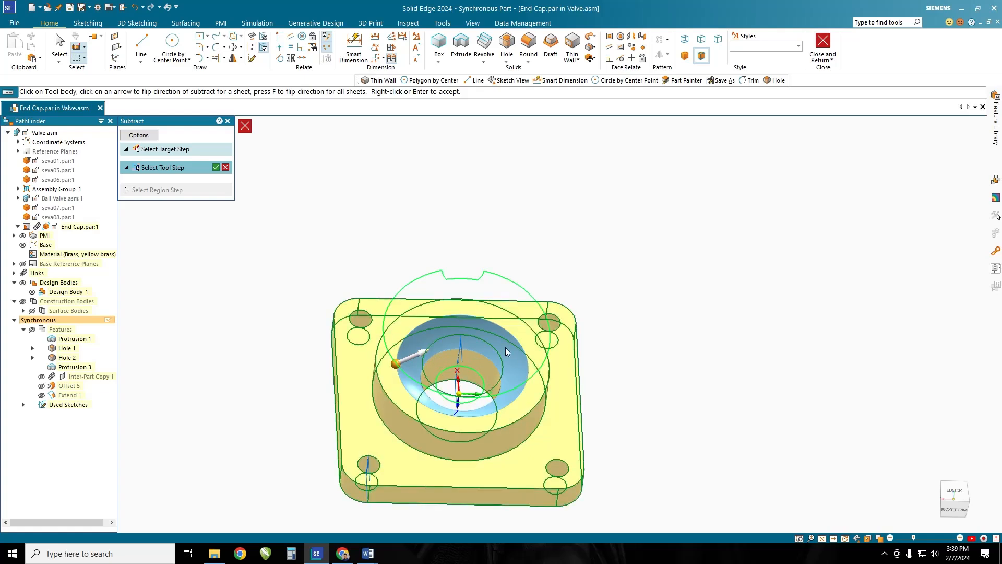
middle_click_drag(643, 394, 667, 387)
left_click(414, 367)
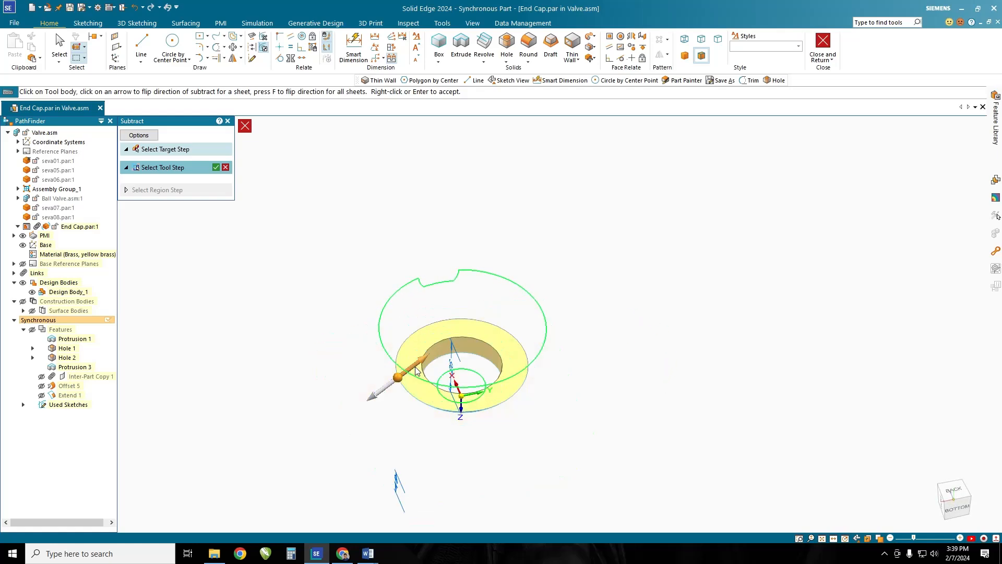
left_click(384, 395)
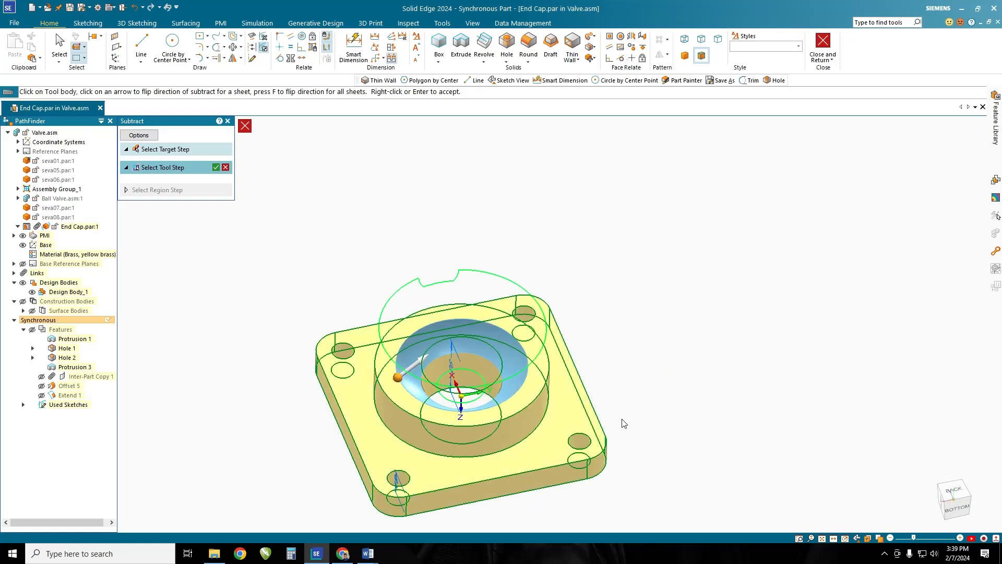
mouse_move(603, 345)
middle_mouse_down()
mouse_move(625, 354)
mouse_move(620, 341)
middle_mouse_up()
left_click(216, 167)
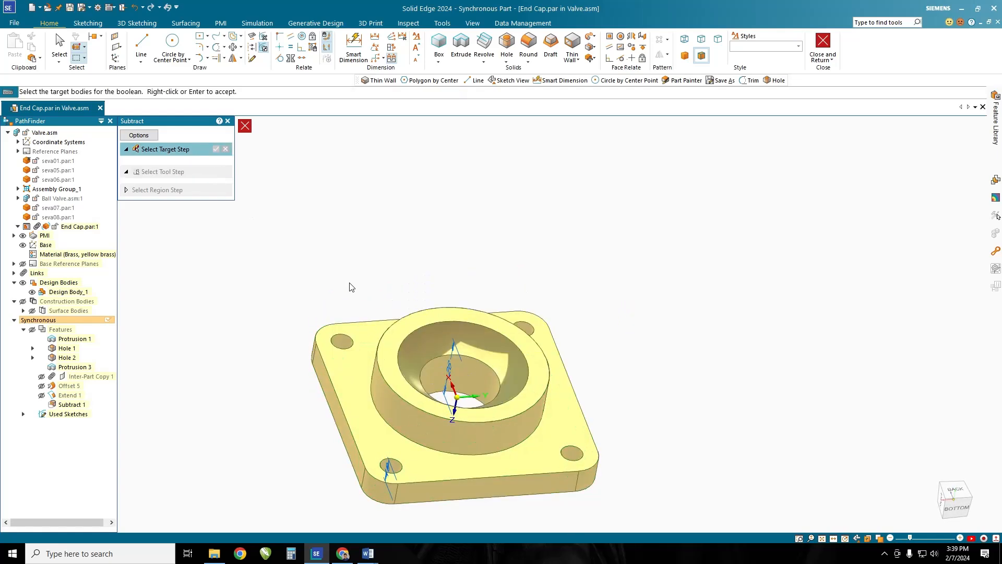
Show the hidden valve components again and examine how the End Cap fits against the ball and body
middle_click_drag(358, 254, 439, 342)
key("ctrl+h")
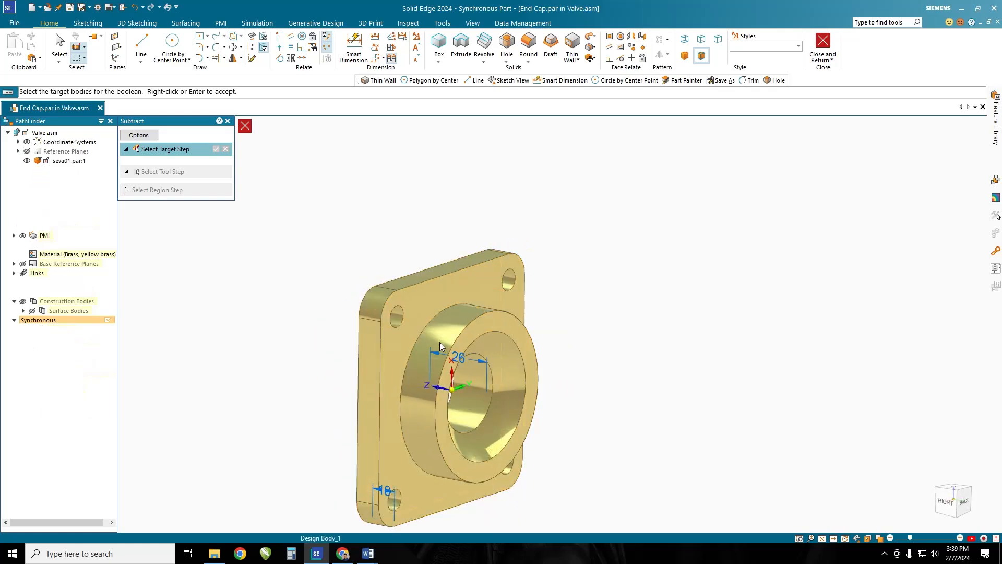
middle_click_drag(461, 391, 604, 391)
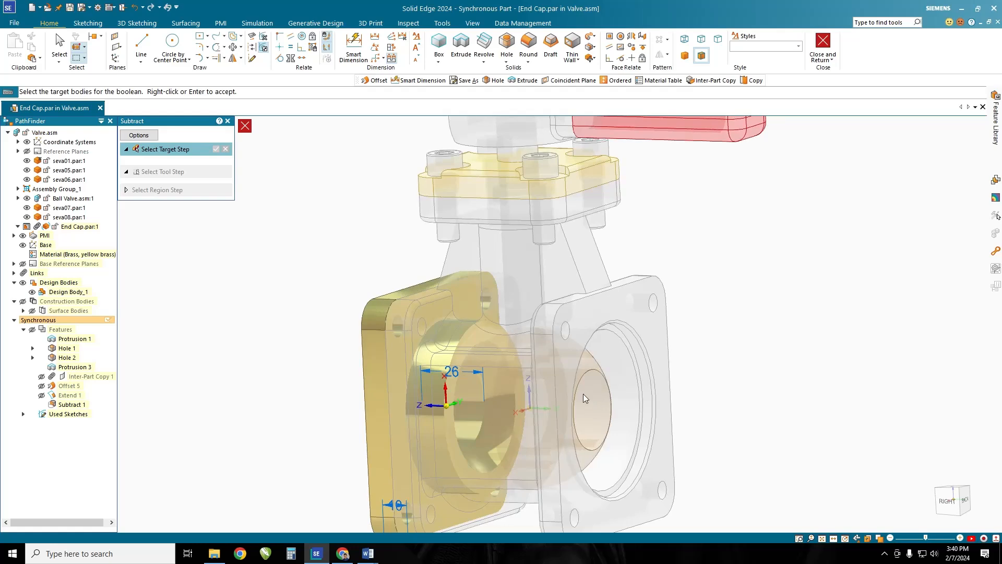
key("ctrl+f")
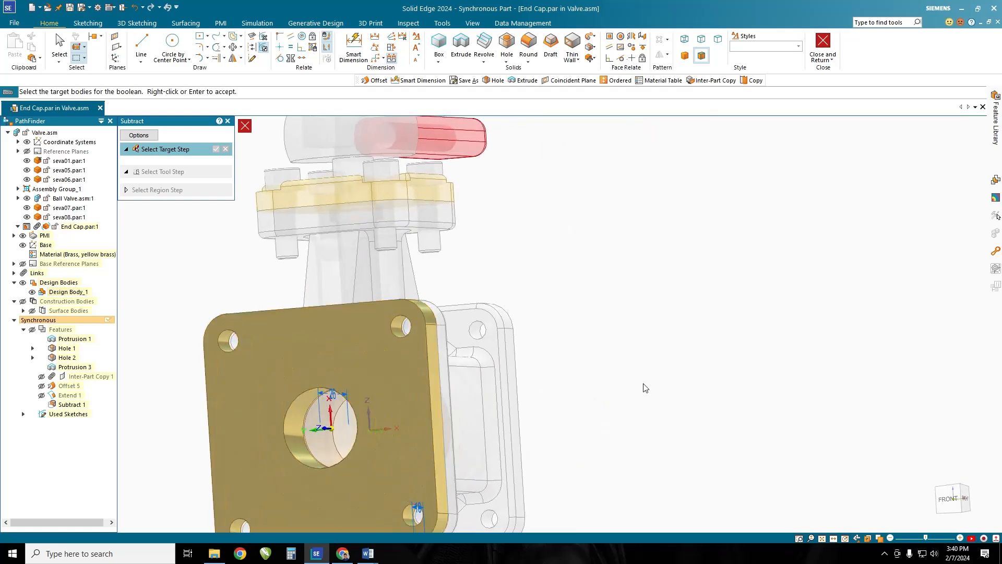
middle_click_drag(627, 422, 633, 346, "shift")
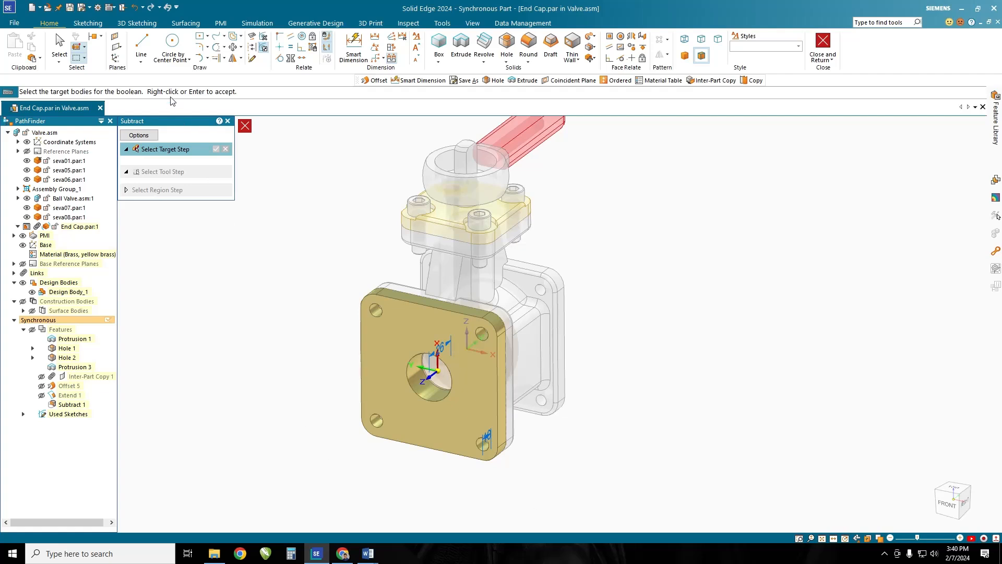
Sketch a six-sided polygon by midpoint on the End Cap's outer flange face, centred on the bore, with 33 mm distance and 0° angle
left_click(208, 36)
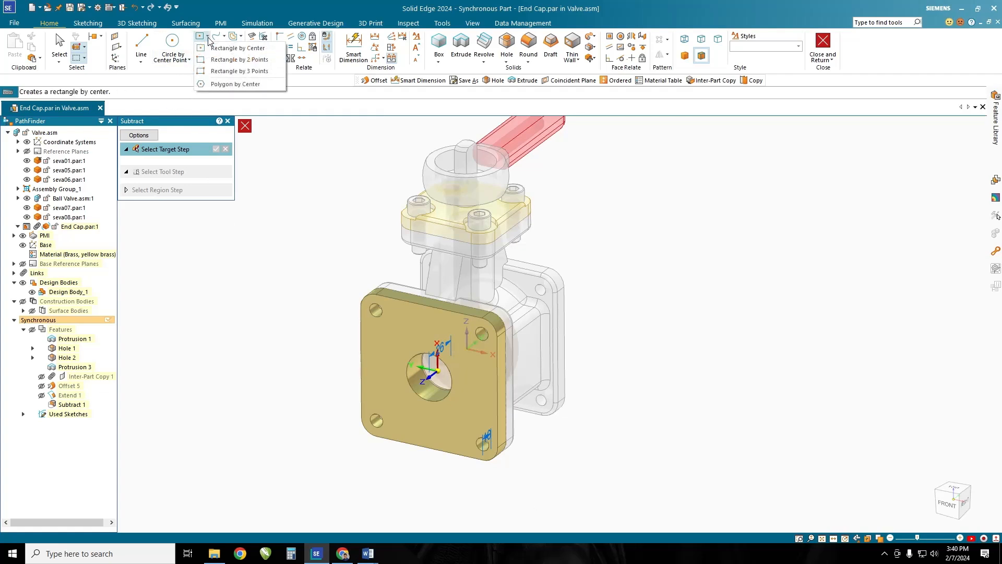
left_click(214, 86)
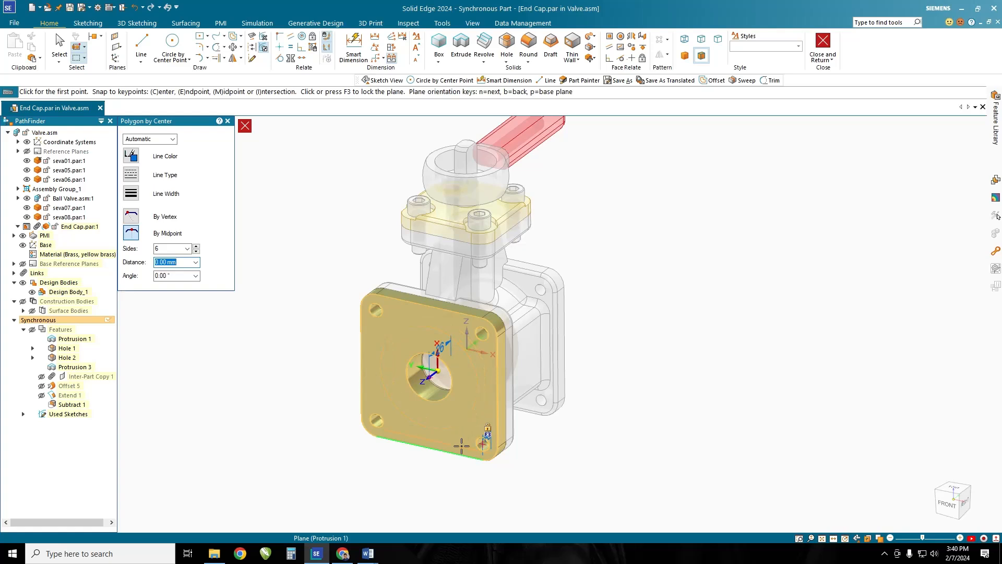
key("F3")
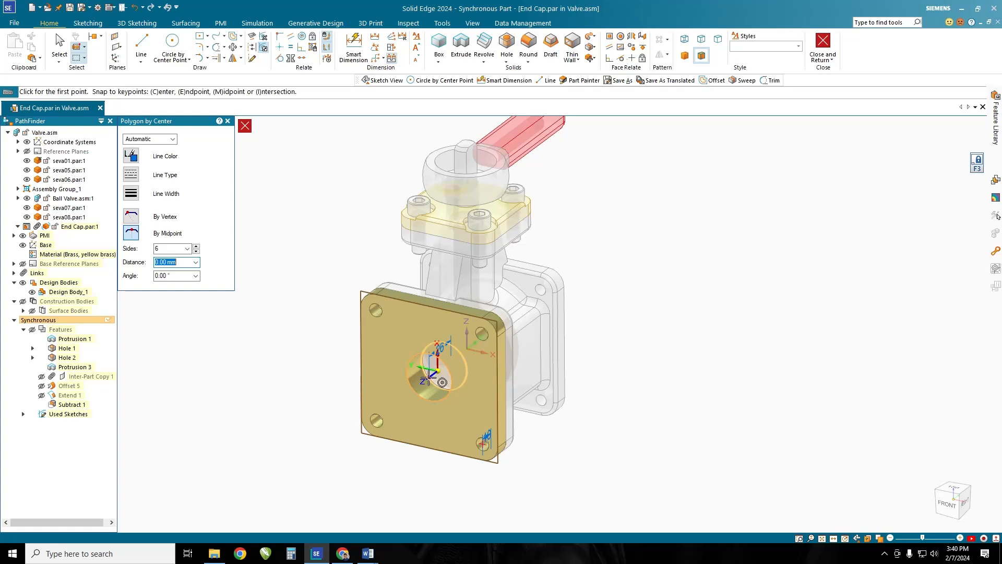
left_click(442, 382)
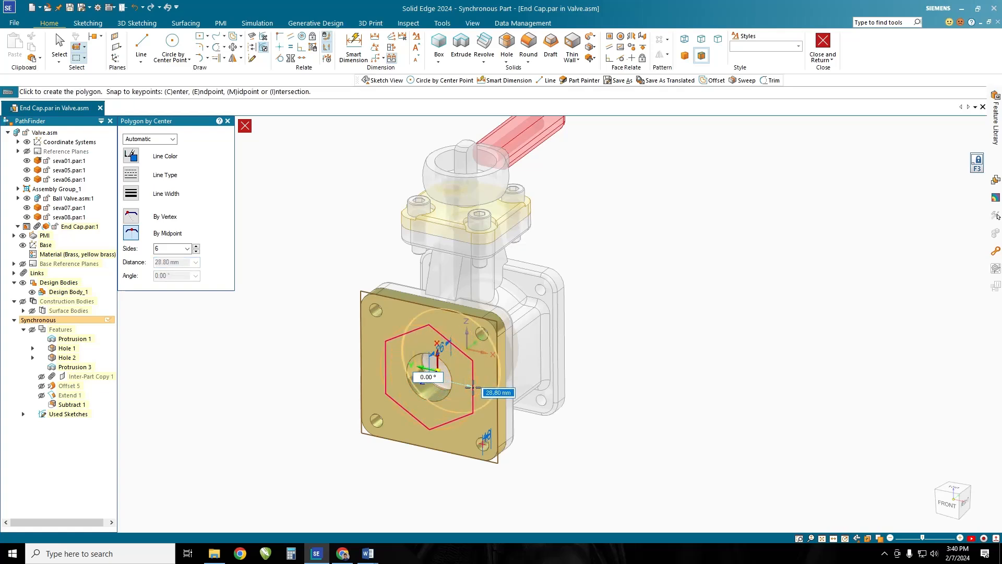
type("33")
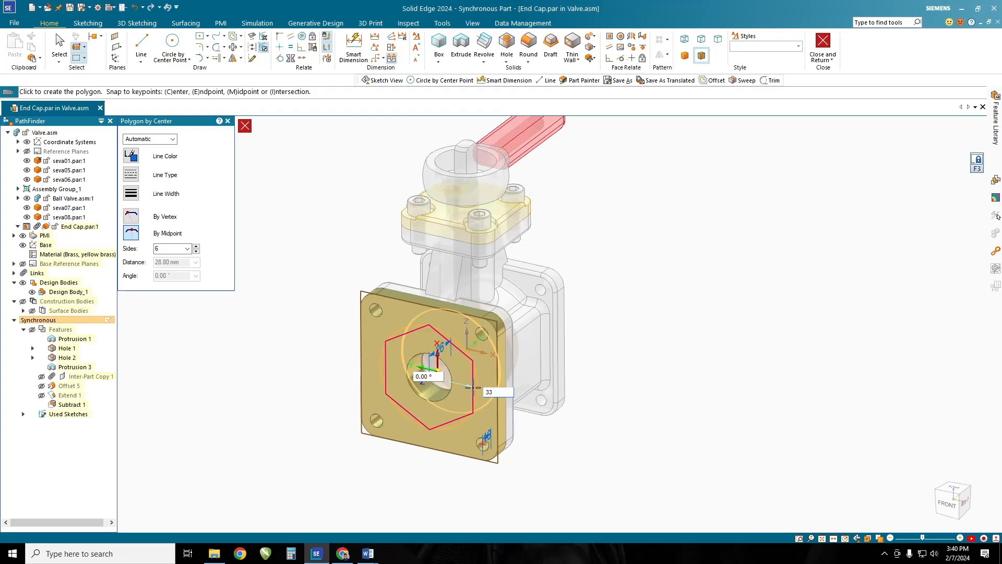
key("Tab")
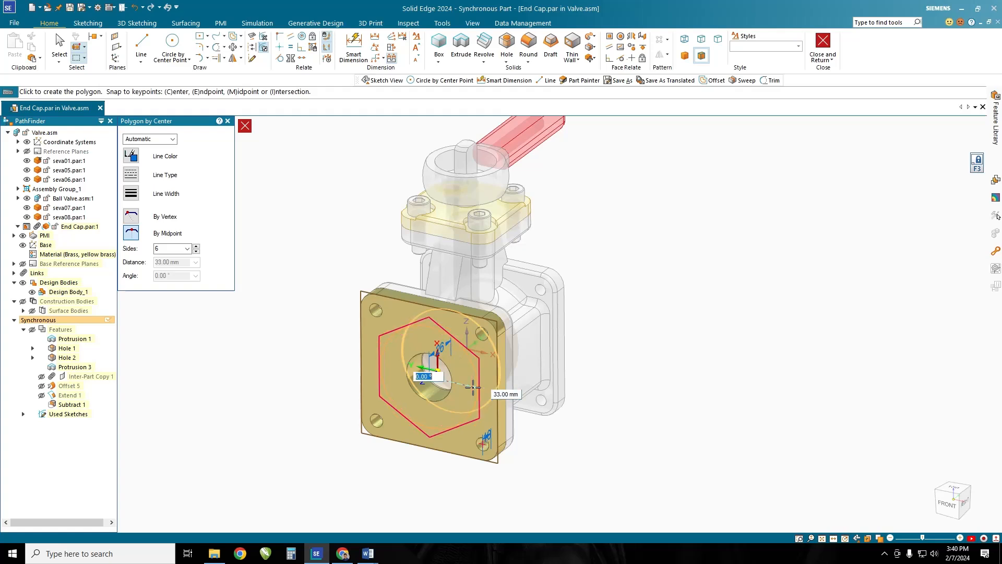
key("Return")
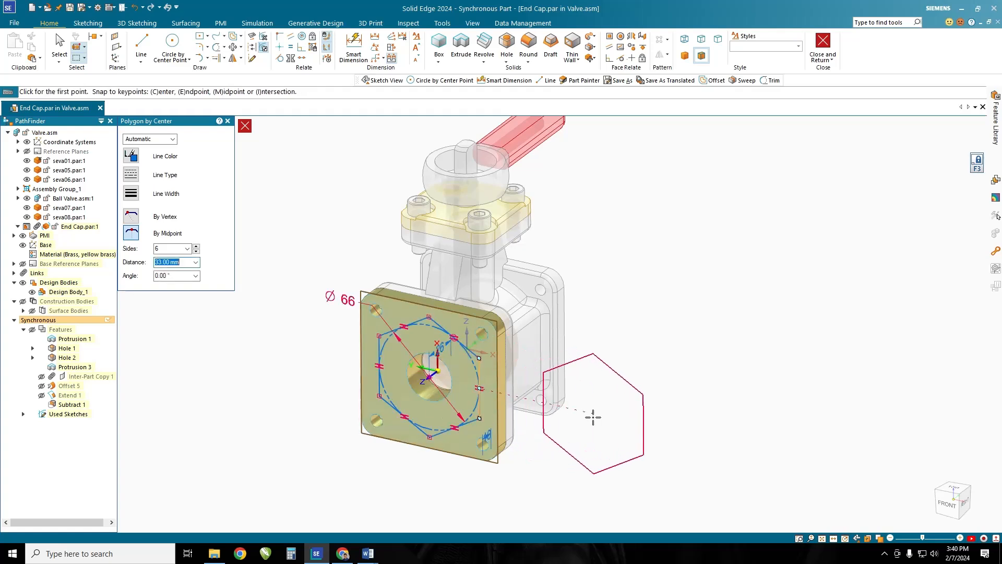
left_click(59, 47)
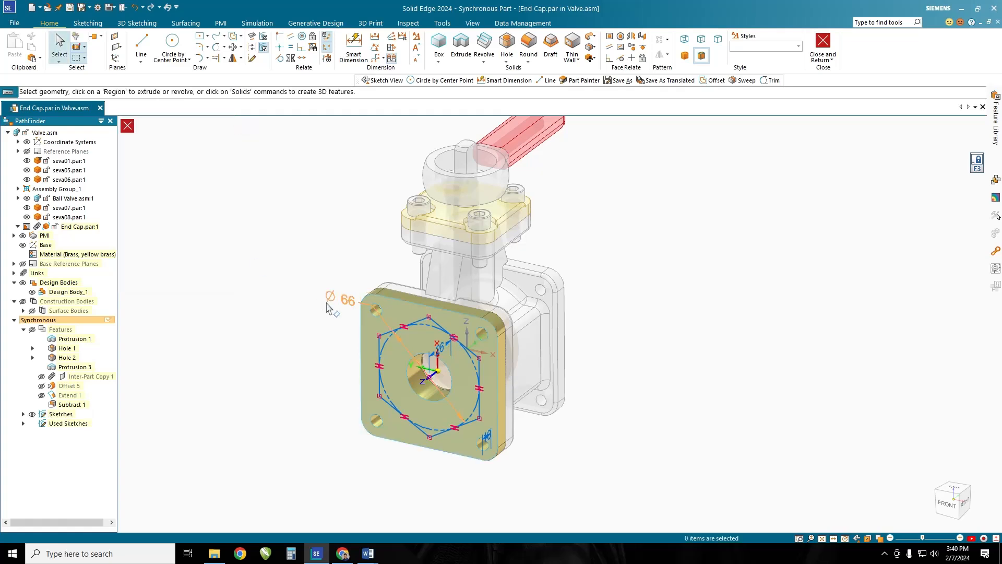
Extrude the hexagon region outward from the flange by 20 mm as added material, keeping the central bore open
left_click(415, 334)
left_click(409, 342)
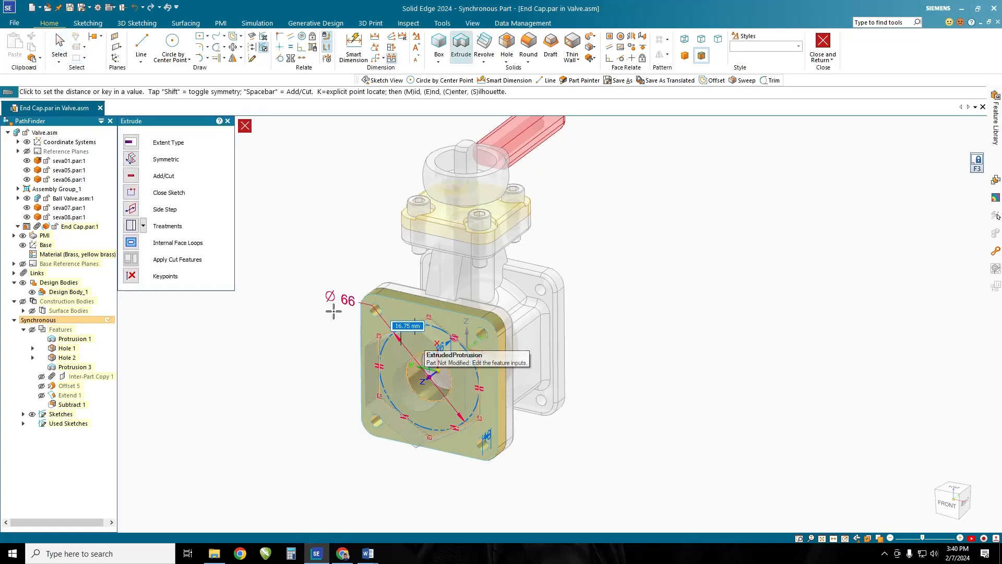
key("space")
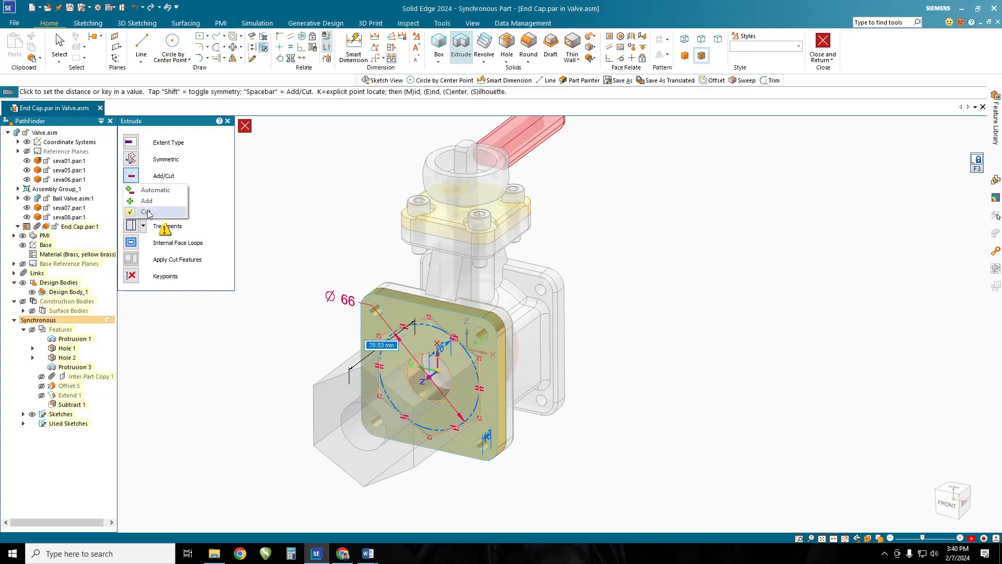
key("space")
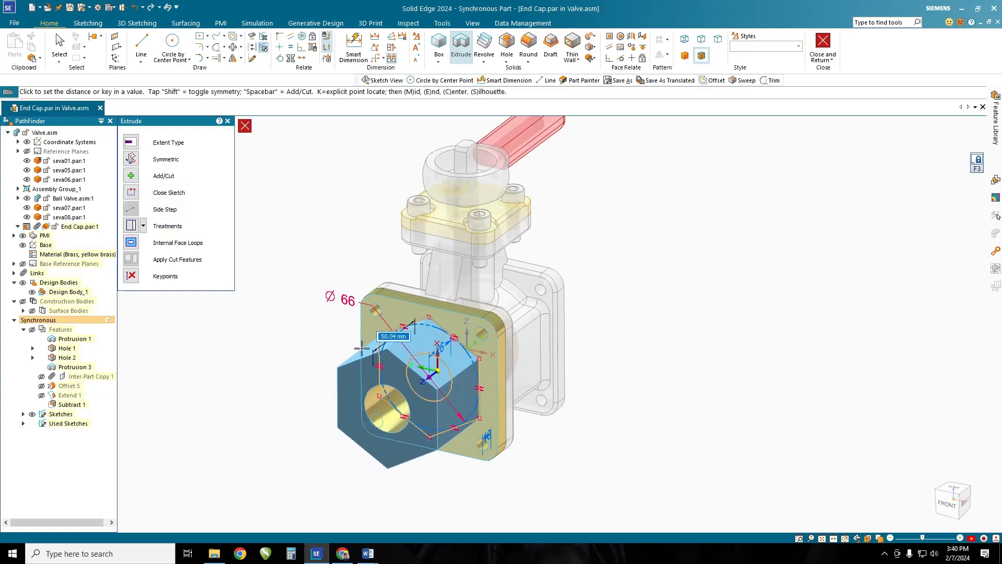
type("20")
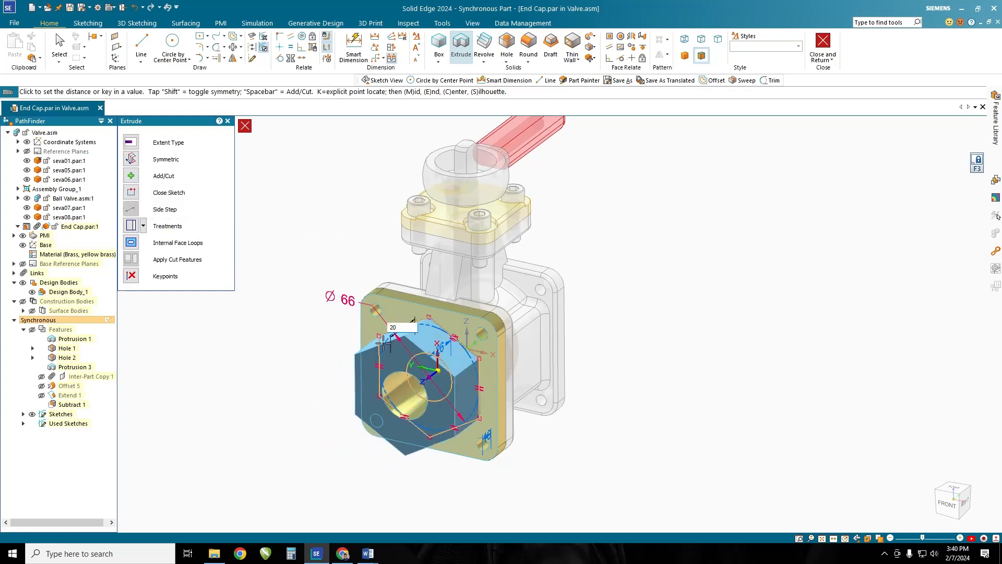
key("Return")
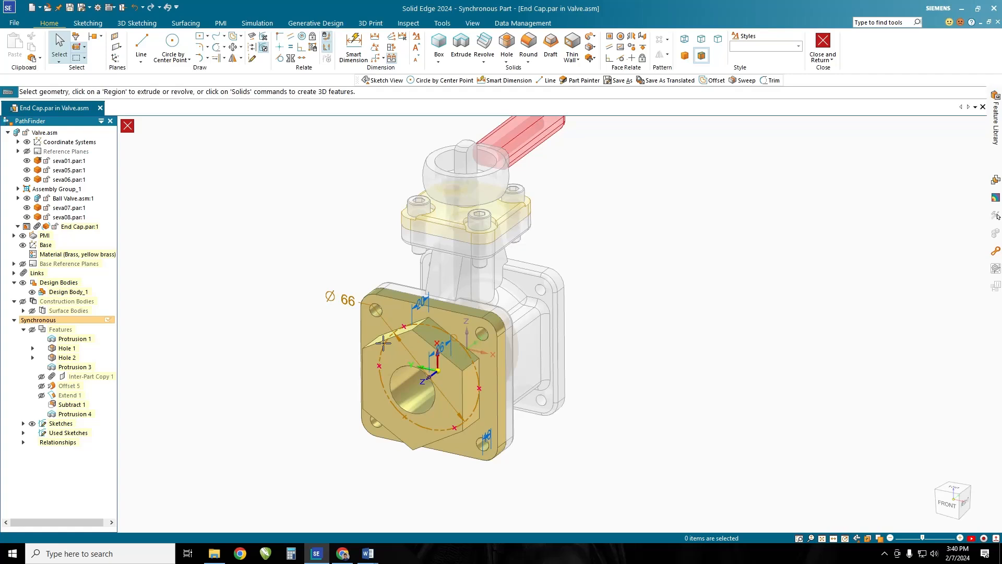
Hide the End Cap's sketches and PMI dimensions
key("ctrl+f")
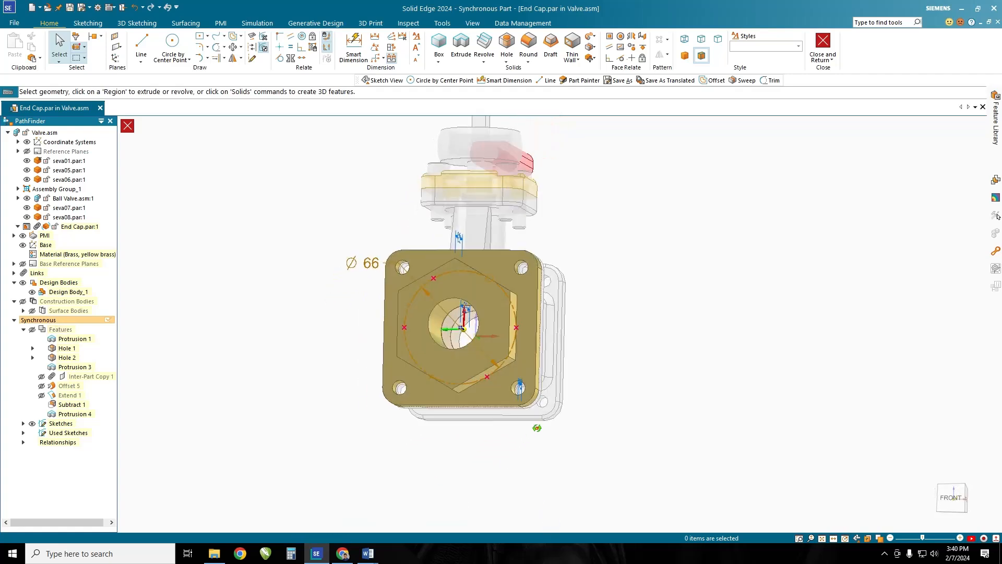
middle_click_drag(537, 428, 528, 445)
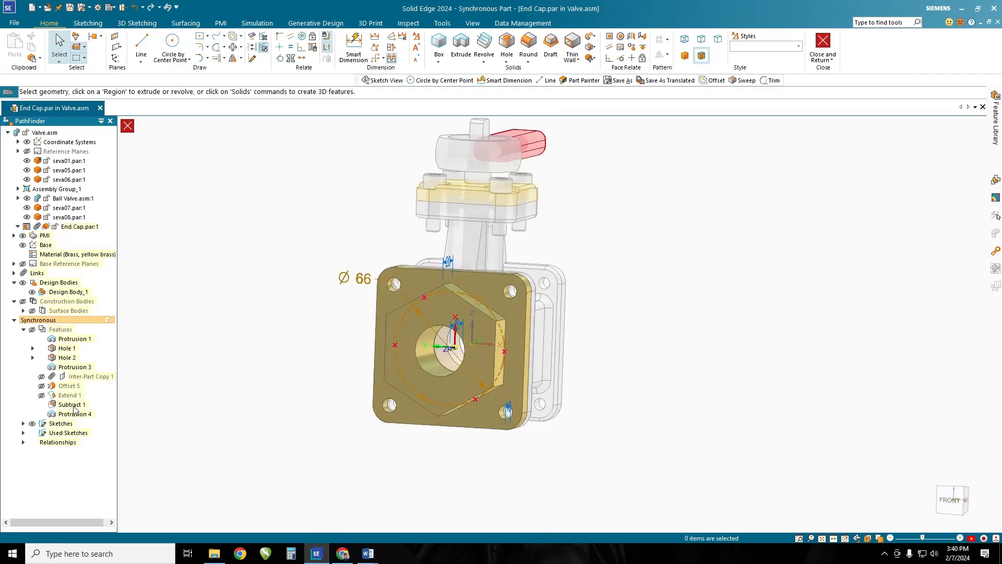
left_click(31, 424)
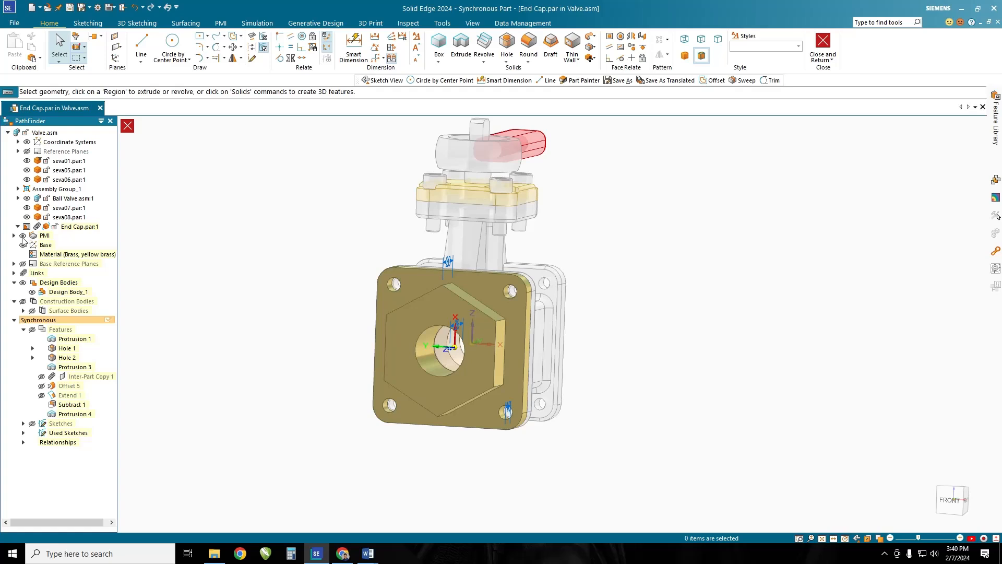
left_click(23, 238)
Sketch a 50 mm diameter circle on the hexagonal boss's outer face, concentric with the central bore
scroll(471, 453, "up", 2)
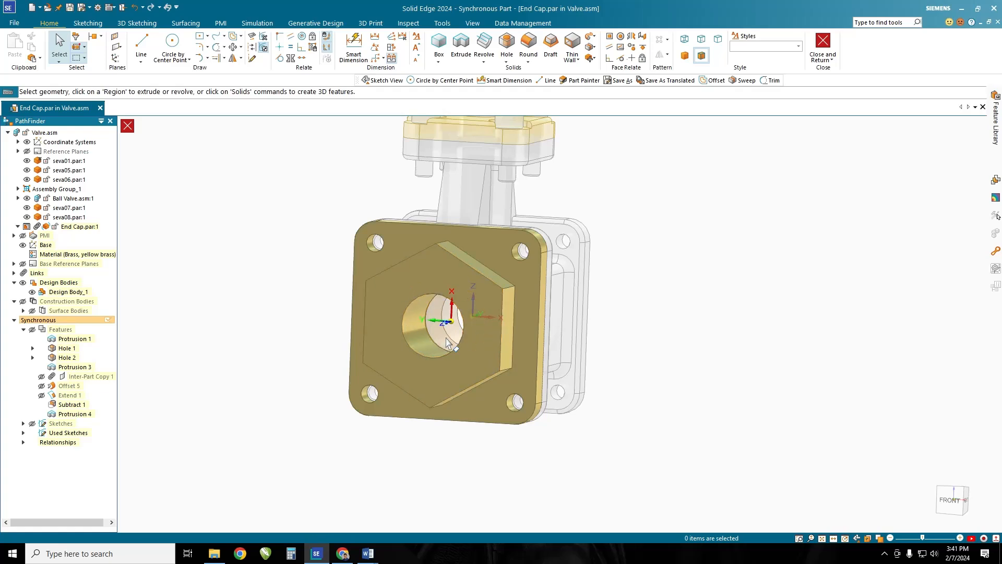
left_click(172, 46)
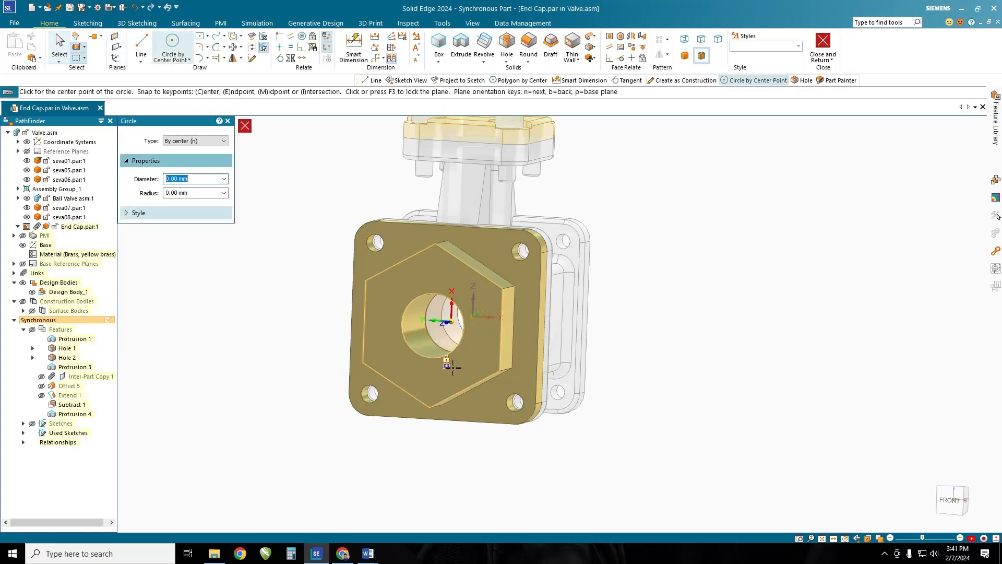
key("F3")
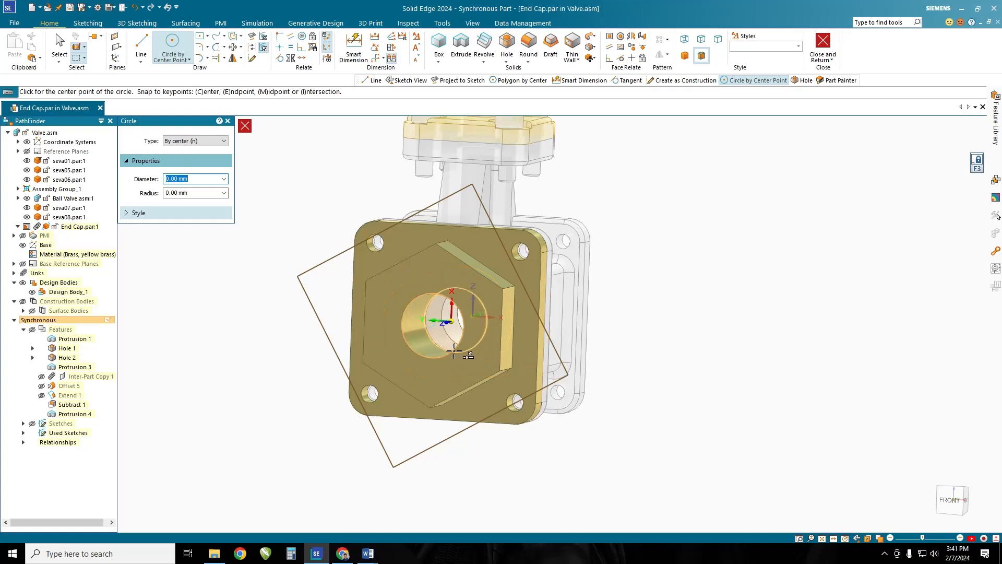
left_click(432, 325)
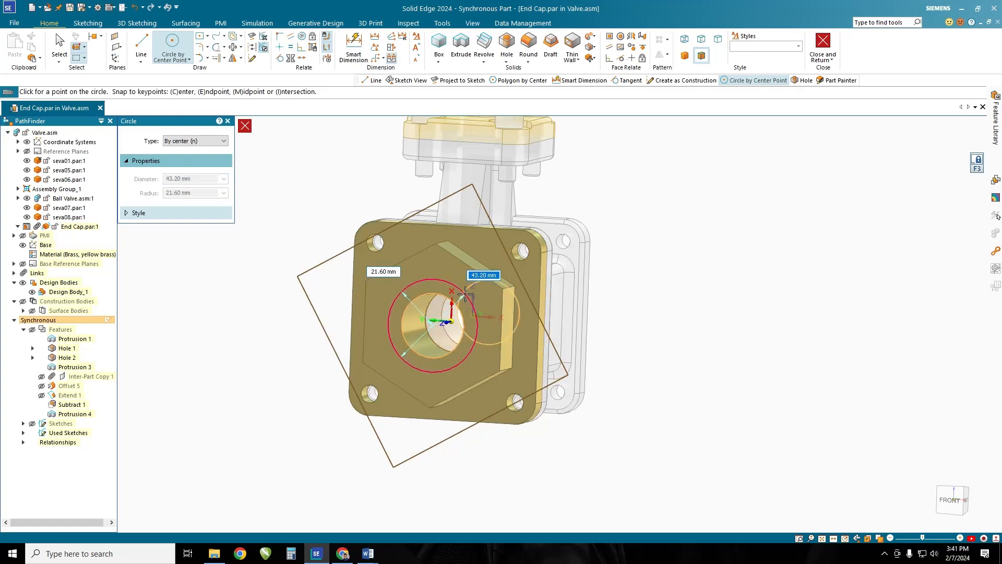
type("50")
key("Return")
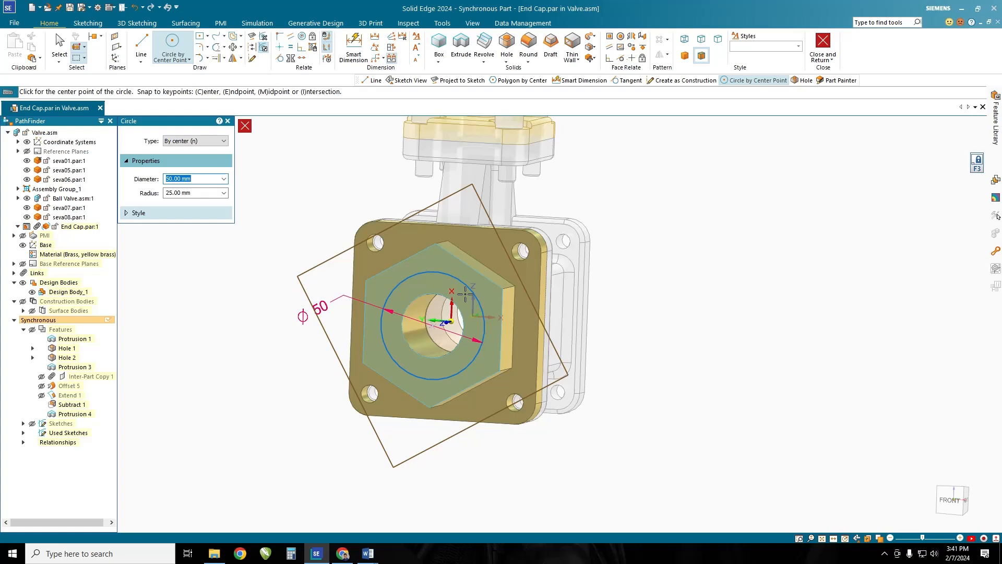
left_click(59, 44)
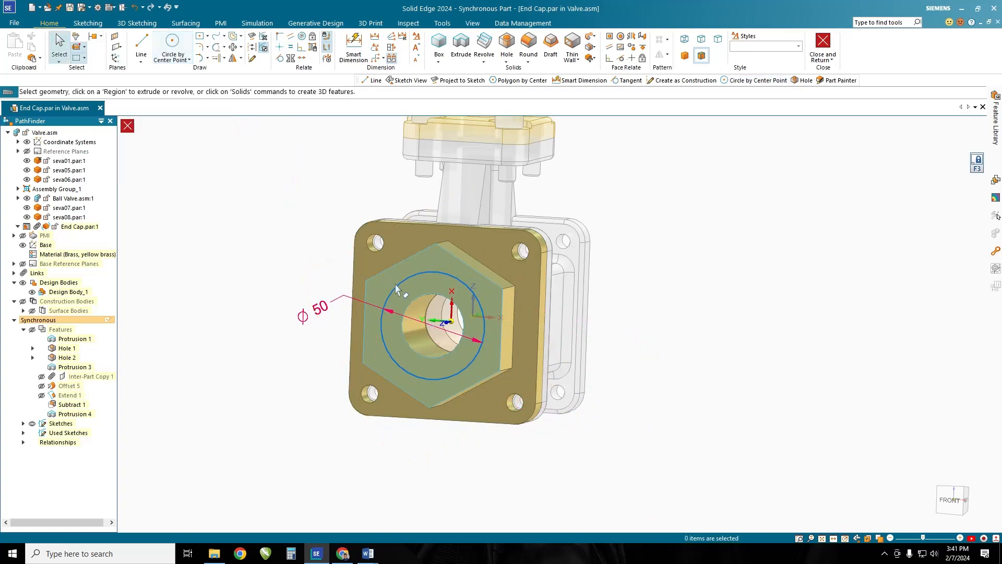
Cut the ring region inside the 50 mm circle 20 mm deep into the hexagonal boss
left_click(432, 293)
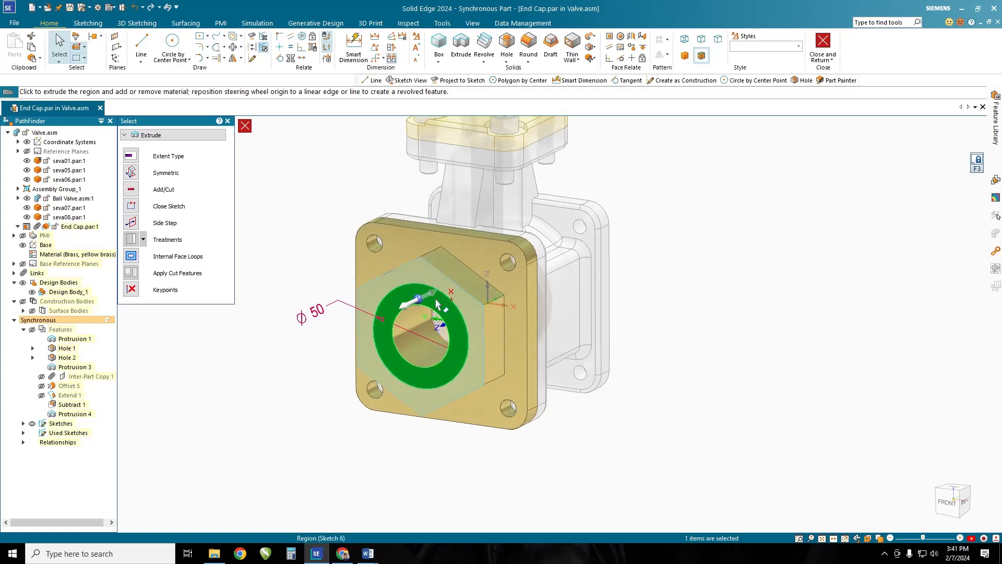
left_click(418, 298)
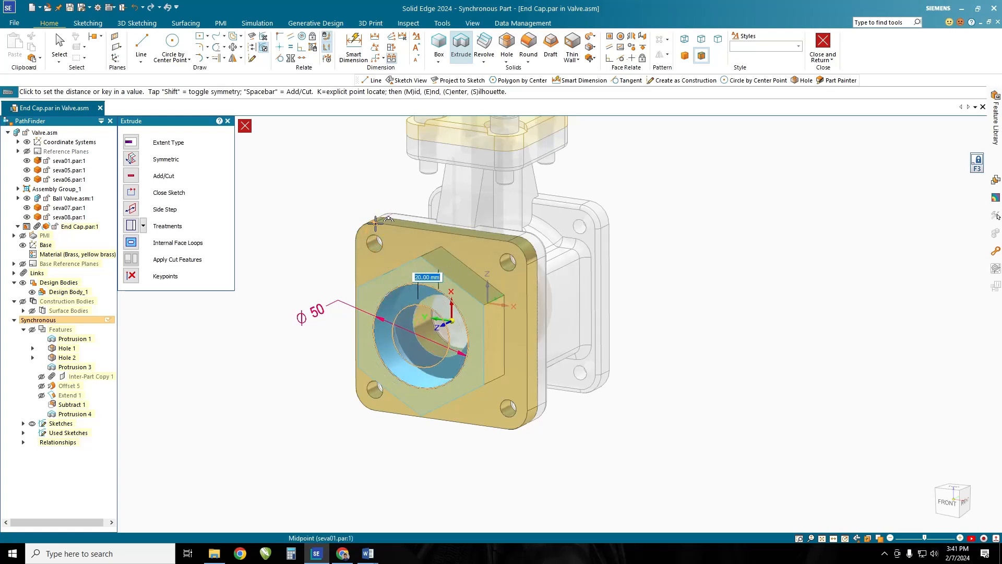
left_click(375, 223)
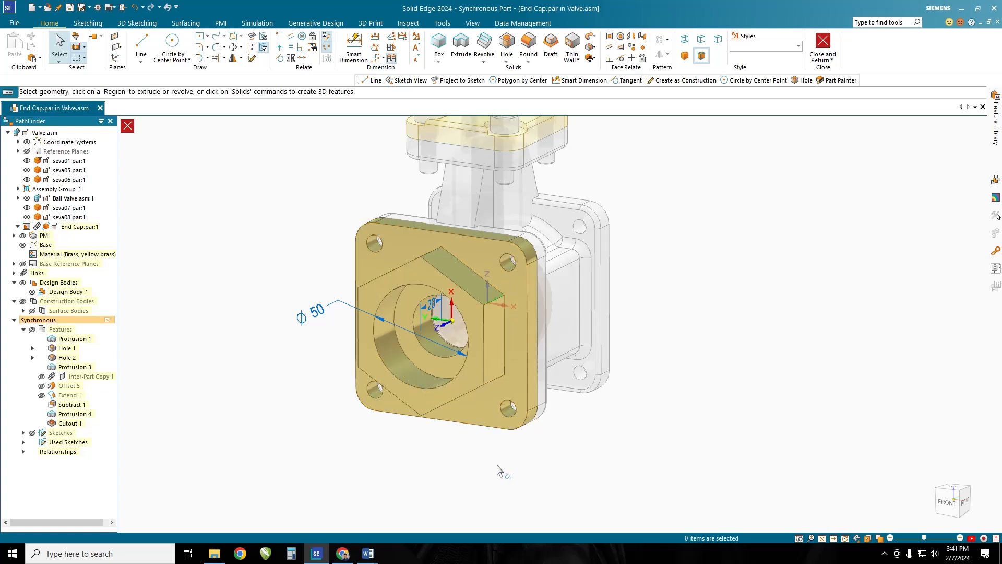
Start a line sketch locked to the End Cap's lengthwise plane through the bore axis
middle_click_drag(531, 468, 554, 391)
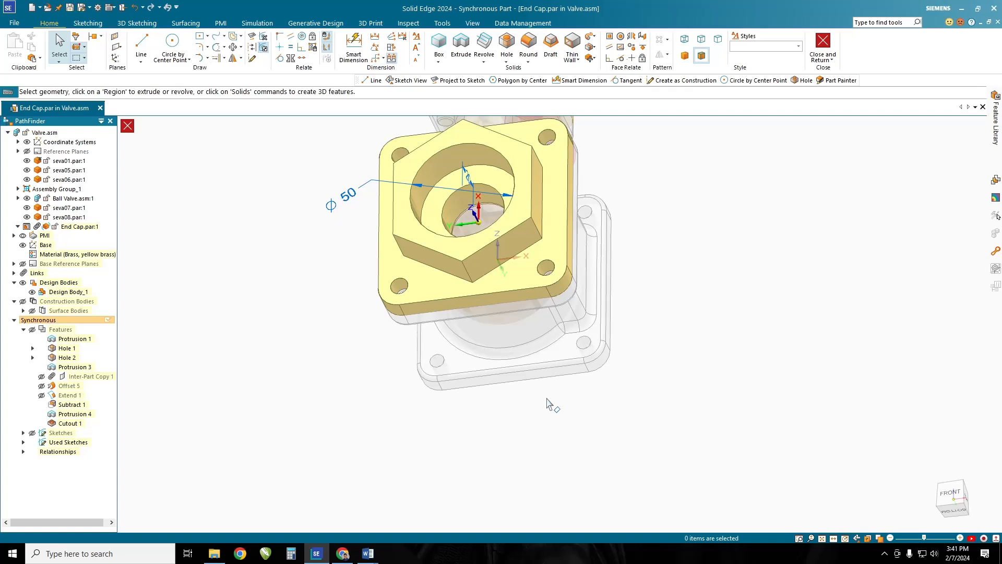
middle_click_drag(557, 415, 576, 267)
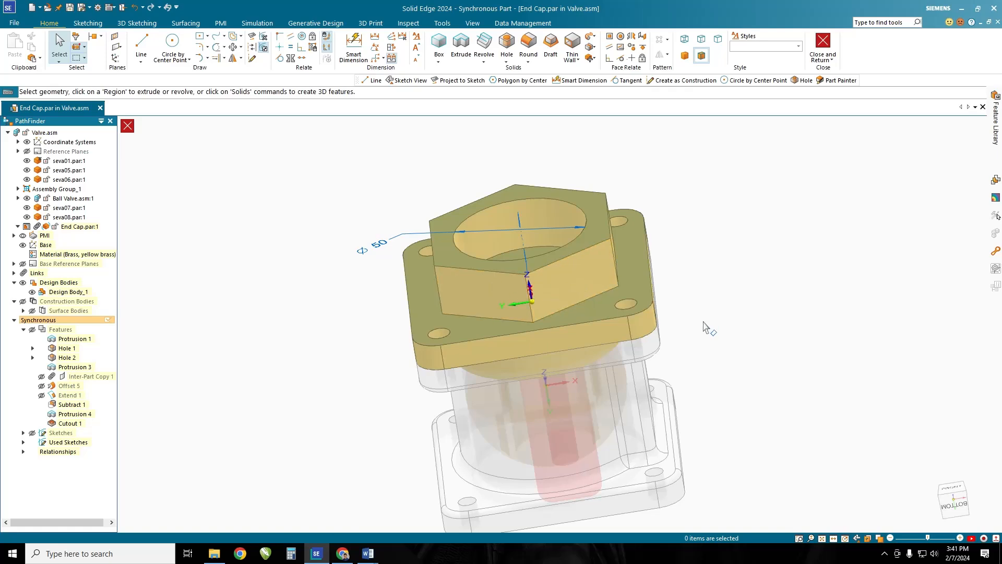
middle_click_drag(834, 409, 573, 373)
key("l")
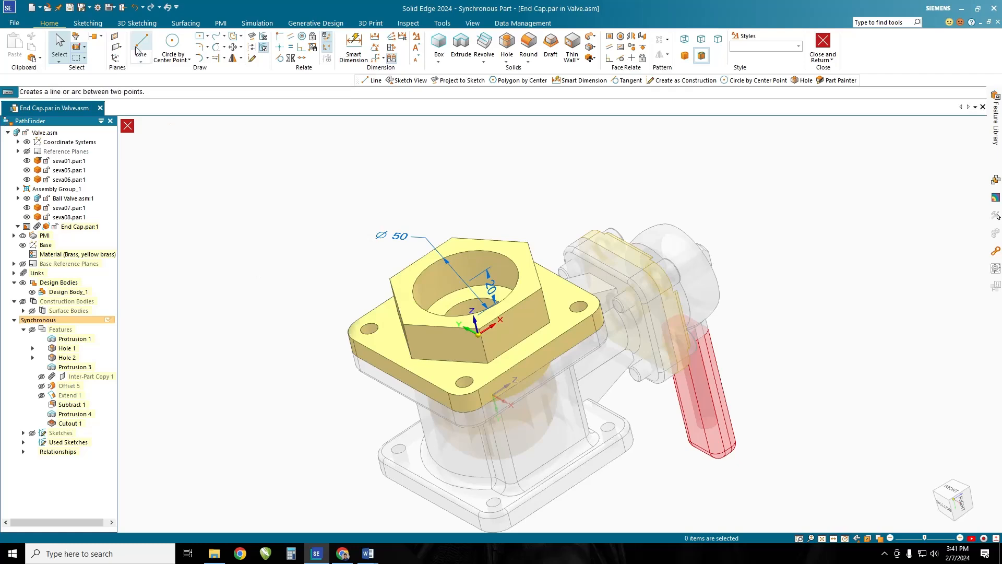
mouse_move(329, 237)
middle_mouse_down()
mouse_move(283, 271)
mouse_move(261, 224)
mouse_move(425, 293)
mouse_move(270, 286)
mouse_move(368, 290)
mouse_move(347, 239)
middle_mouse_up()
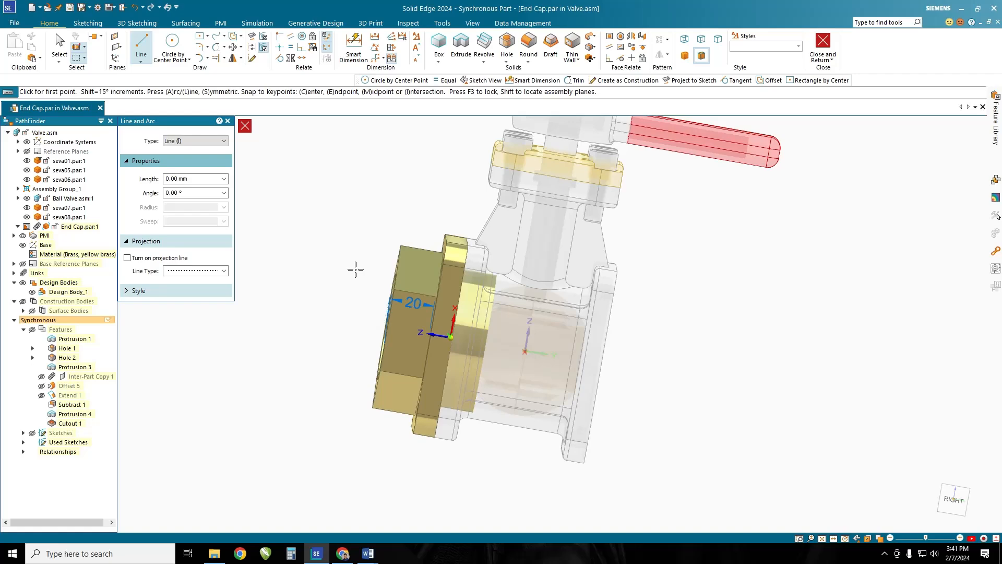
key("F3")
Sketch a slanted line across the hexagonal boss's outer corner, from its end face edge down to its side edge
middle_click_drag(359, 282, 437, 281)
middle_click_drag(393, 274, 332, 245)
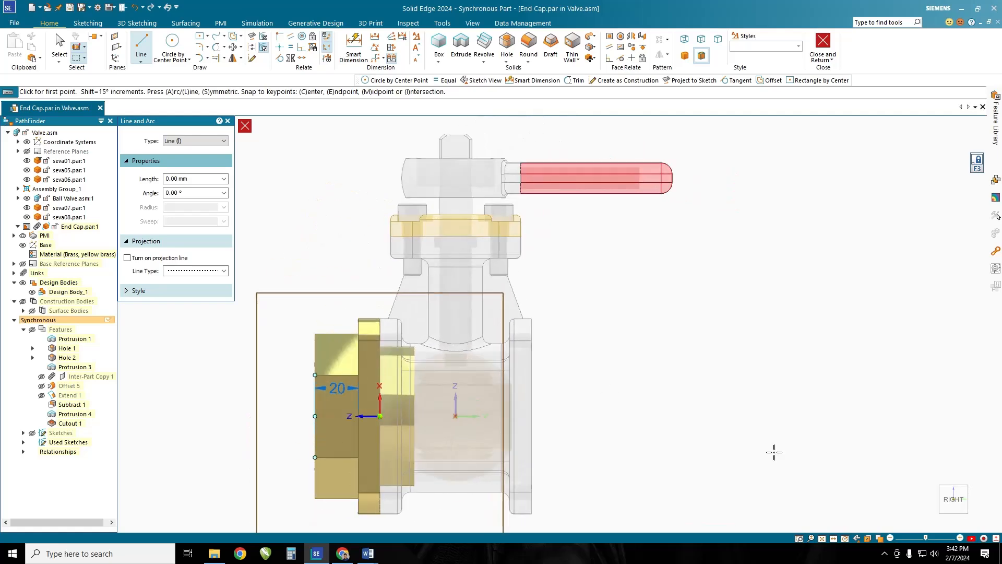
left_click(978, 516)
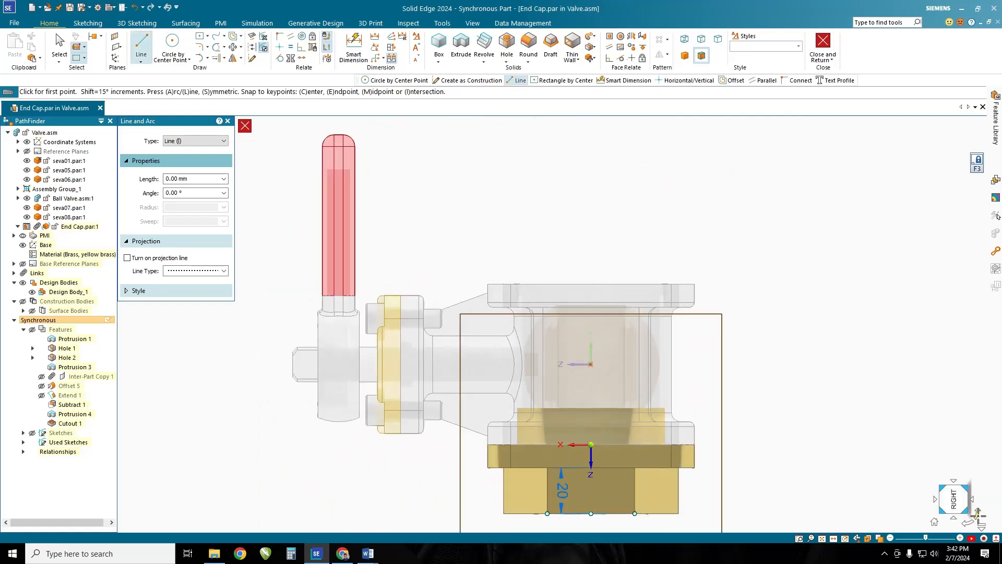
left_click(978, 515)
left_click(979, 516)
scroll(728, 461, "down", 1)
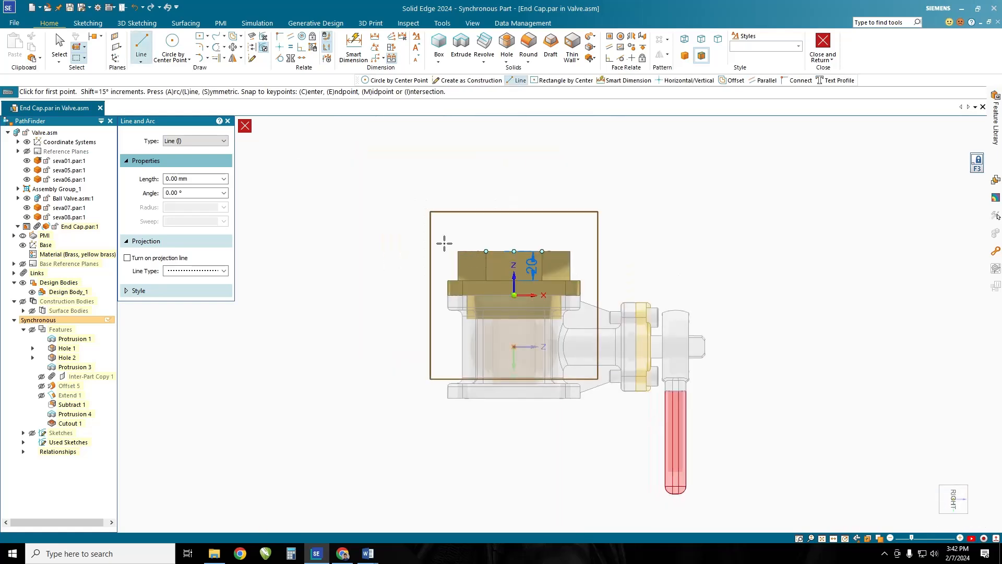
scroll(443, 241, "up", 4)
scroll(441, 241, "up", 2)
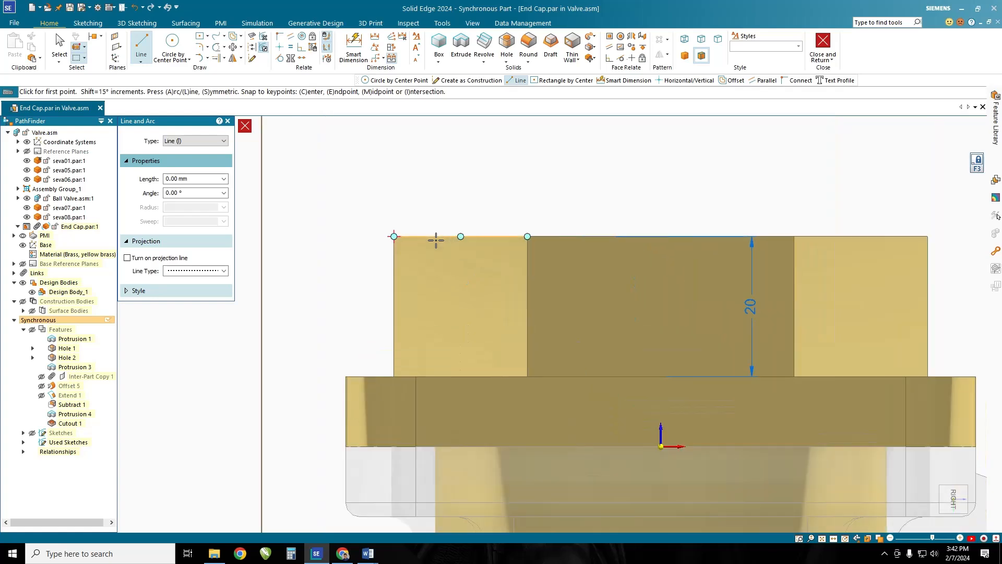
left_click(475, 236)
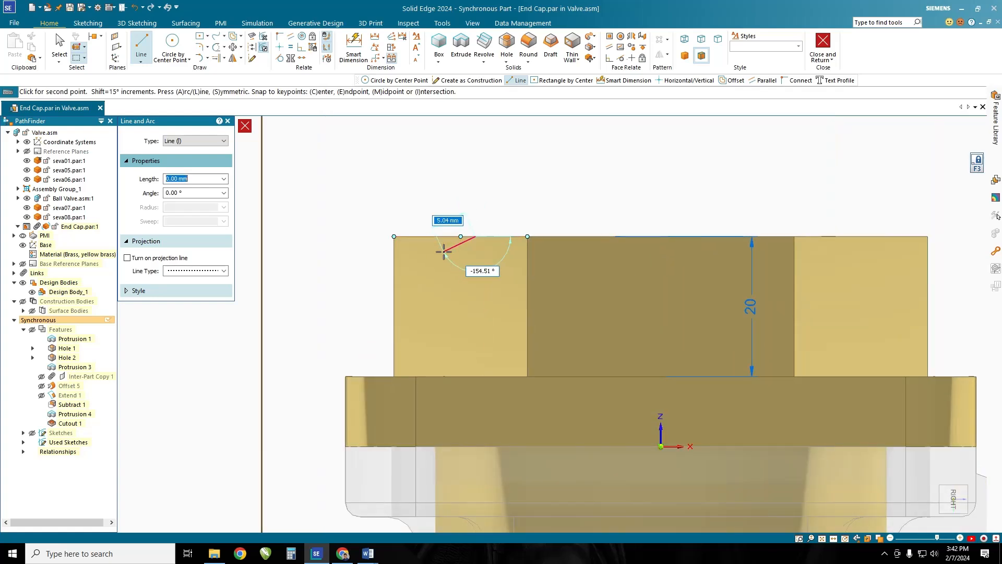
left_click(393, 270)
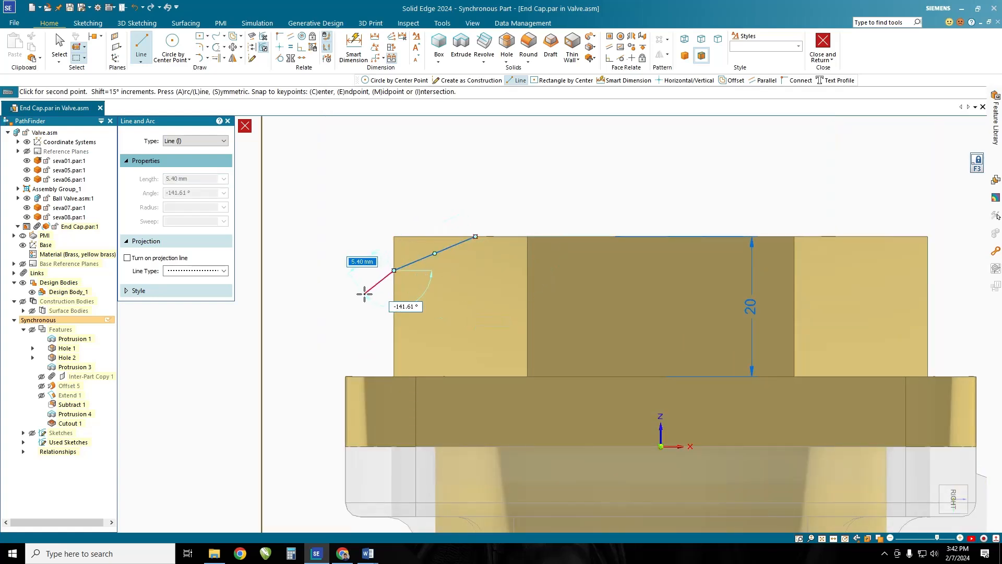
right_click(364, 291)
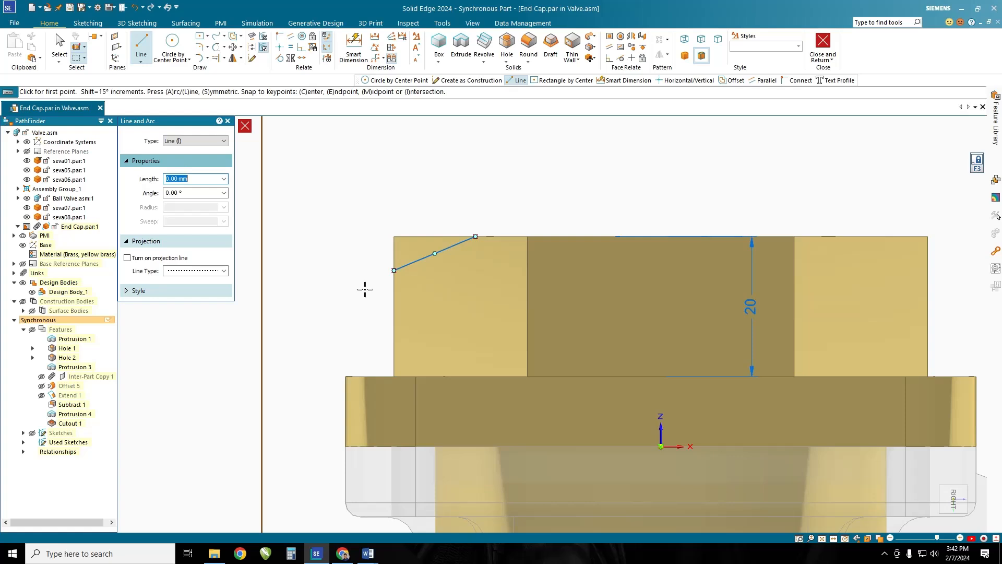
Dimension the horizontal distance from the boss's side edge to the slanted line's upper endpoint as 8 mm
left_click(355, 48)
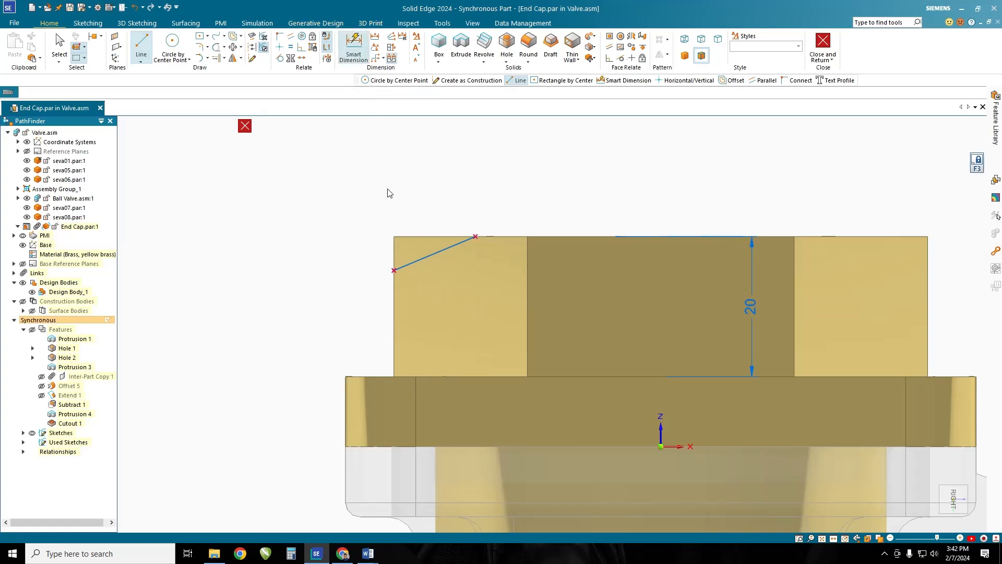
left_click(394, 246)
left_click(475, 237)
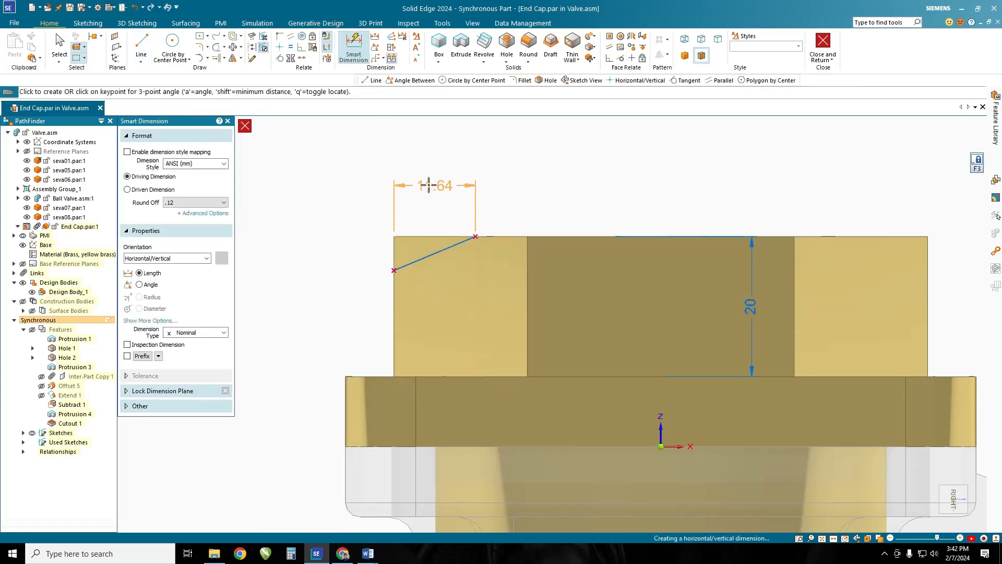
left_click(433, 191)
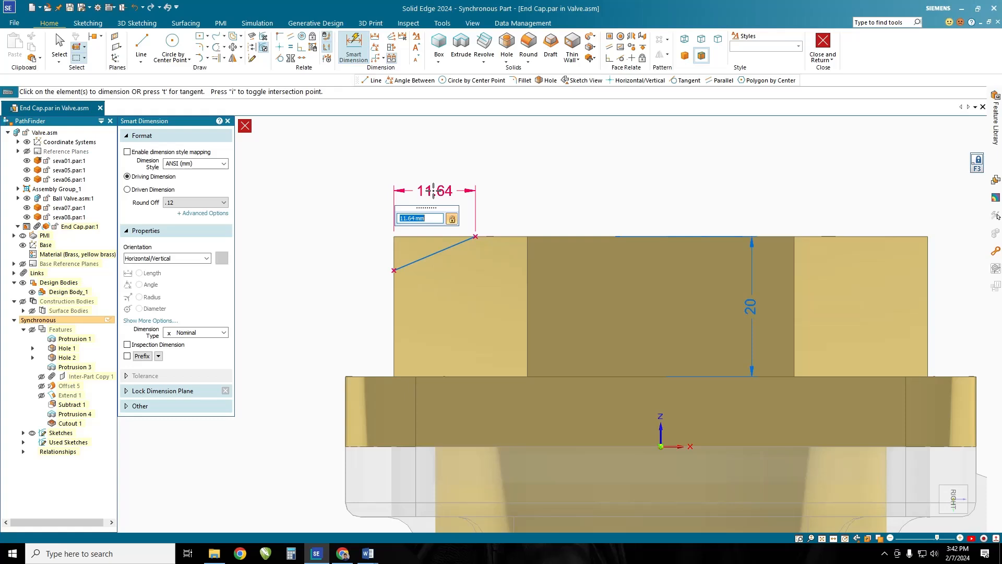
key("Return")
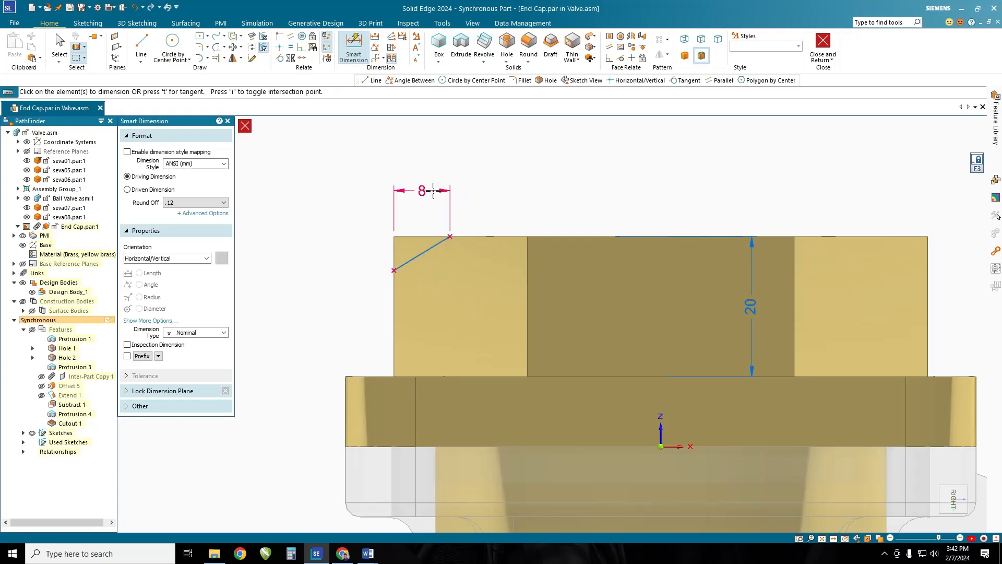
Dimension the angle between the slanted line and the boss's end face as 20°
left_click(375, 47)
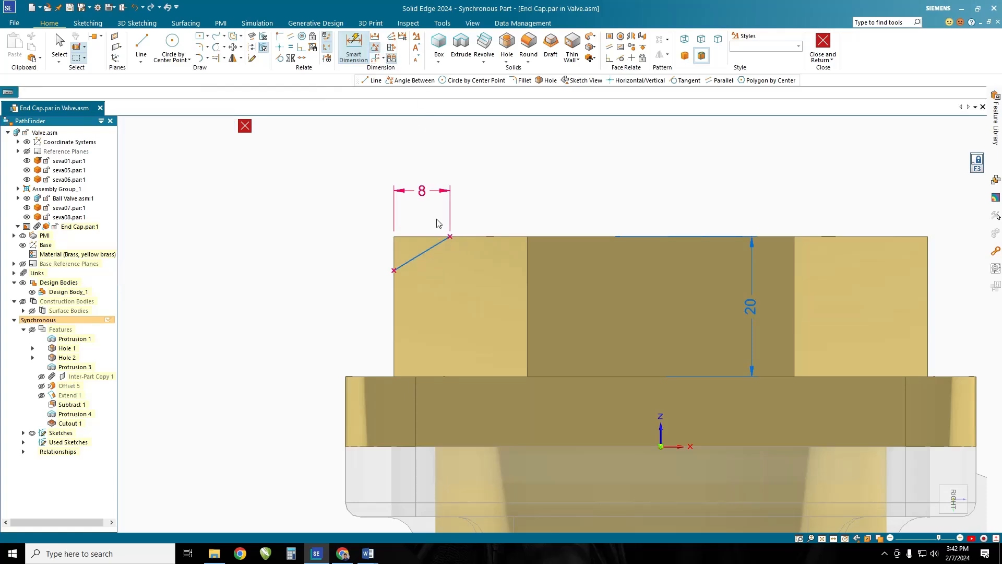
left_click(429, 248)
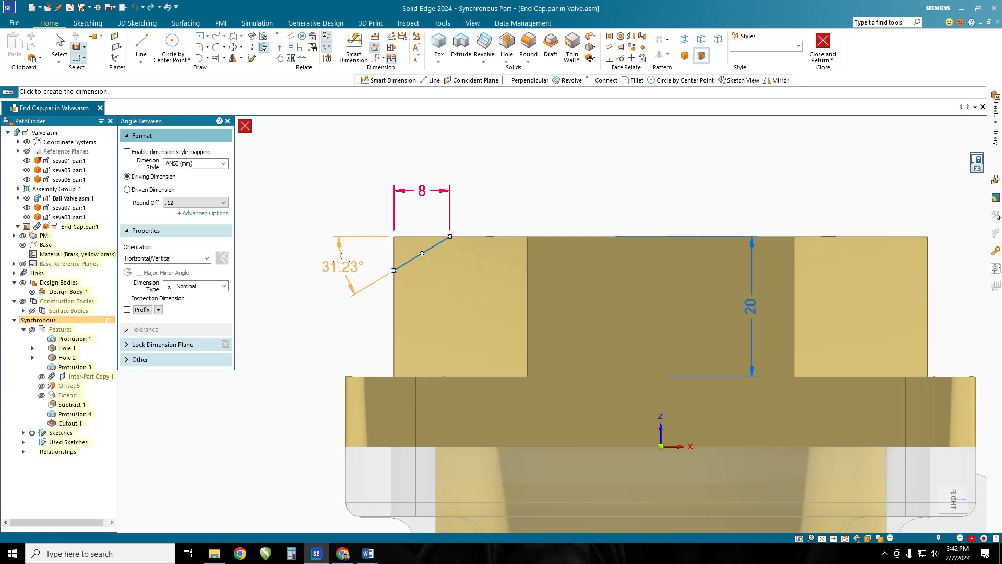
left_click(341, 265)
key("Return")
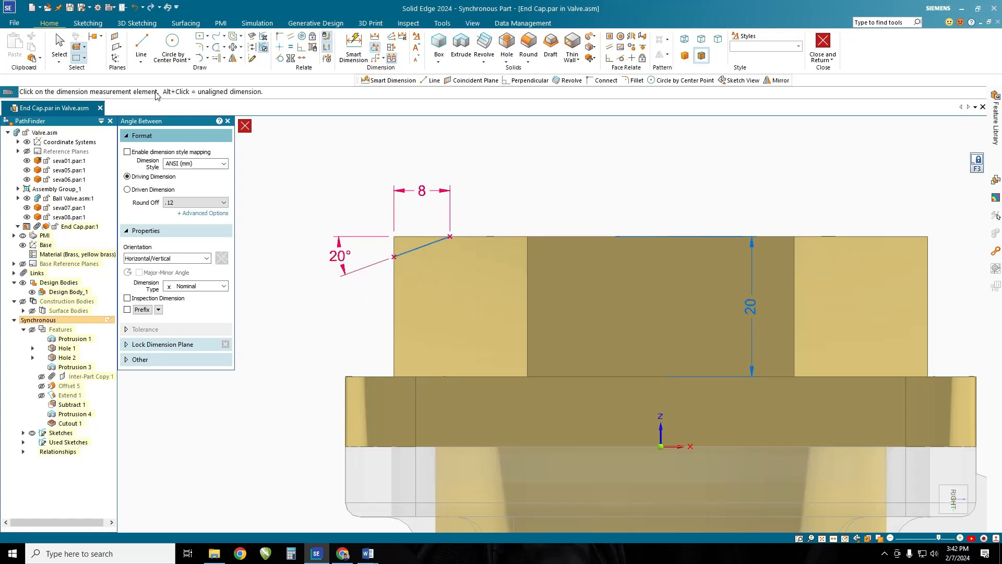
left_click(59, 44)
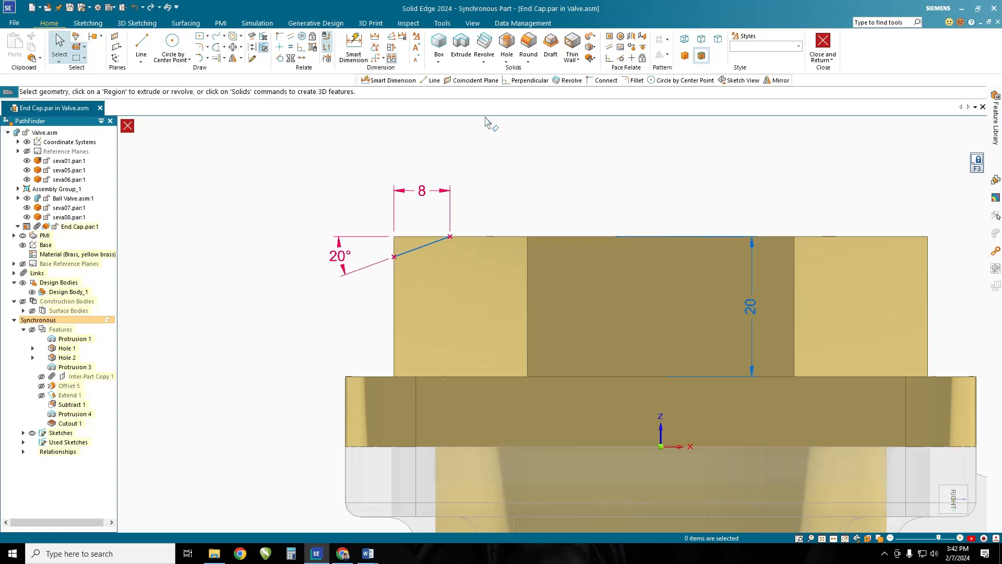
Revolve the single slanted line around the bore axis as a cut removing the boss's outer corners, and hide the live sections
left_click(486, 46)
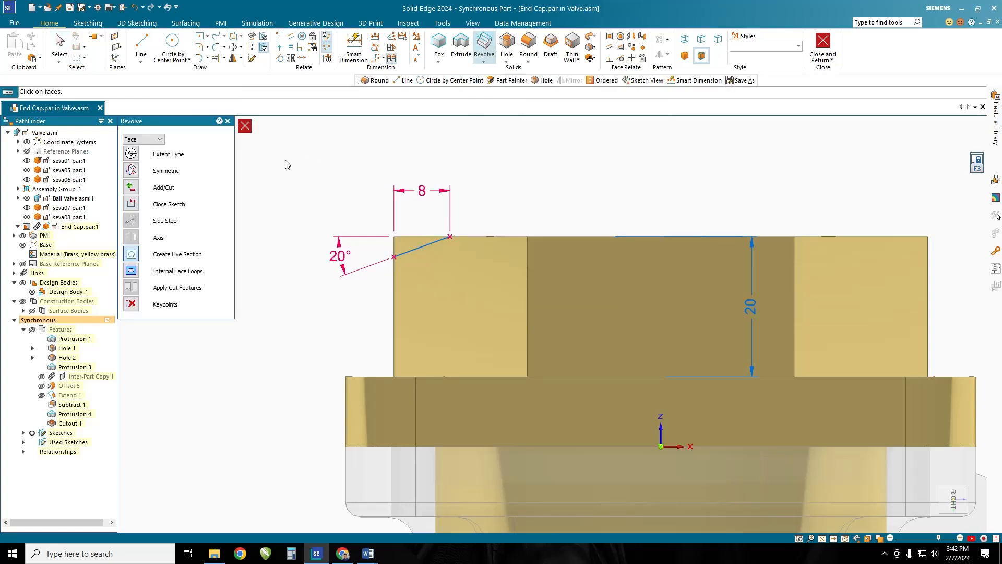
left_click(152, 139)
left_click(134, 151)
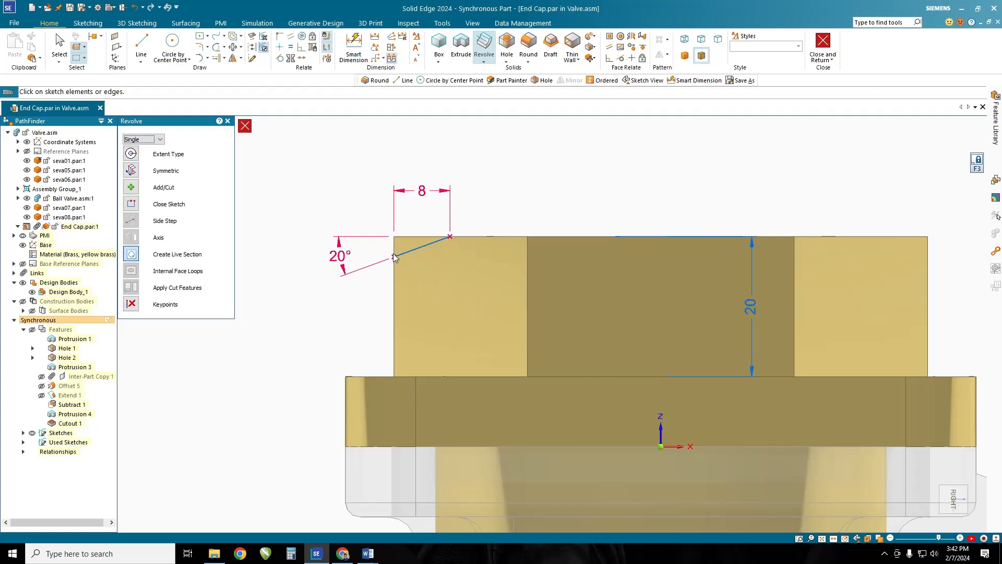
left_click(420, 248)
middle_click_drag(503, 185, 490, 214)
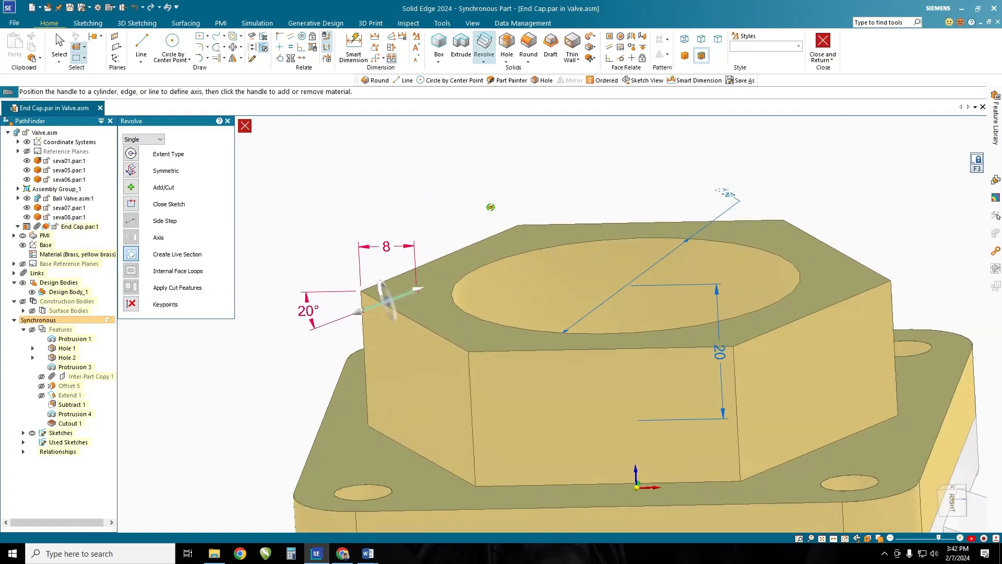
left_click(390, 300)
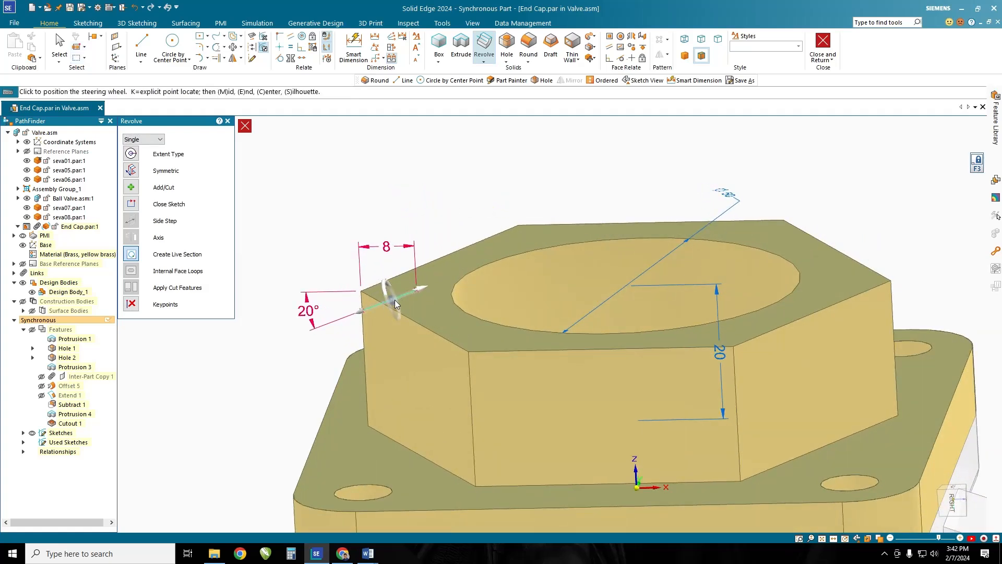
left_click(601, 239)
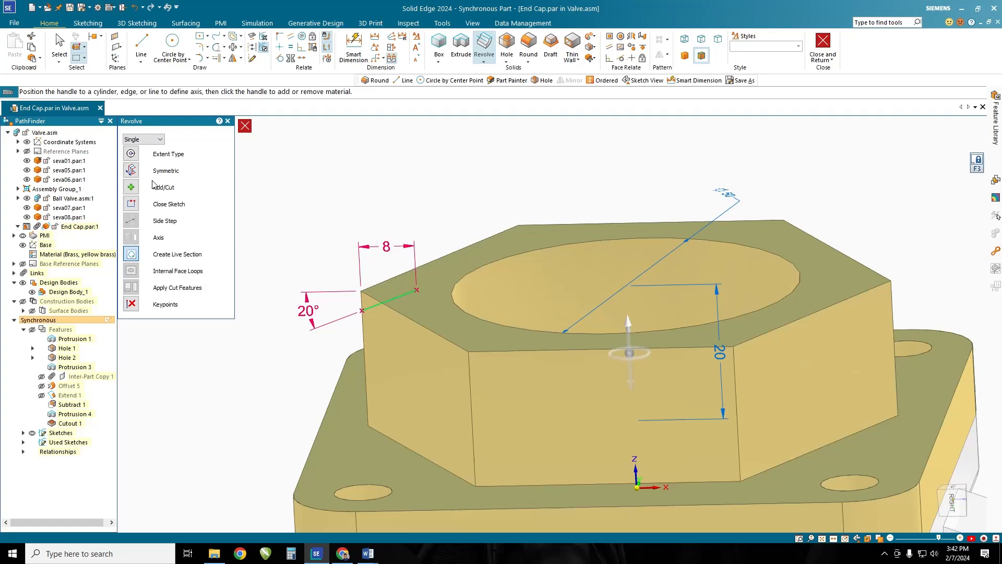
left_click(131, 187)
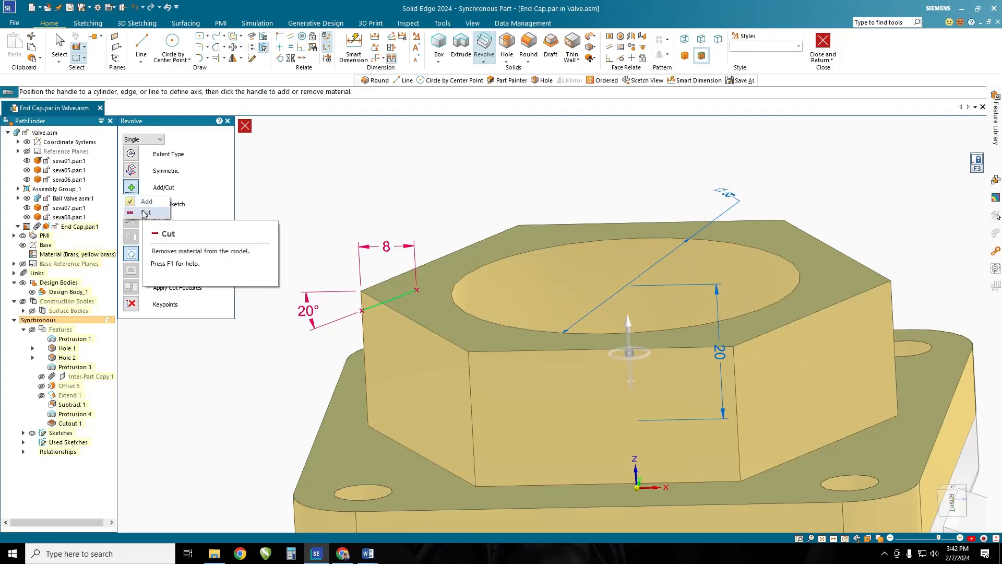
left_click(144, 212)
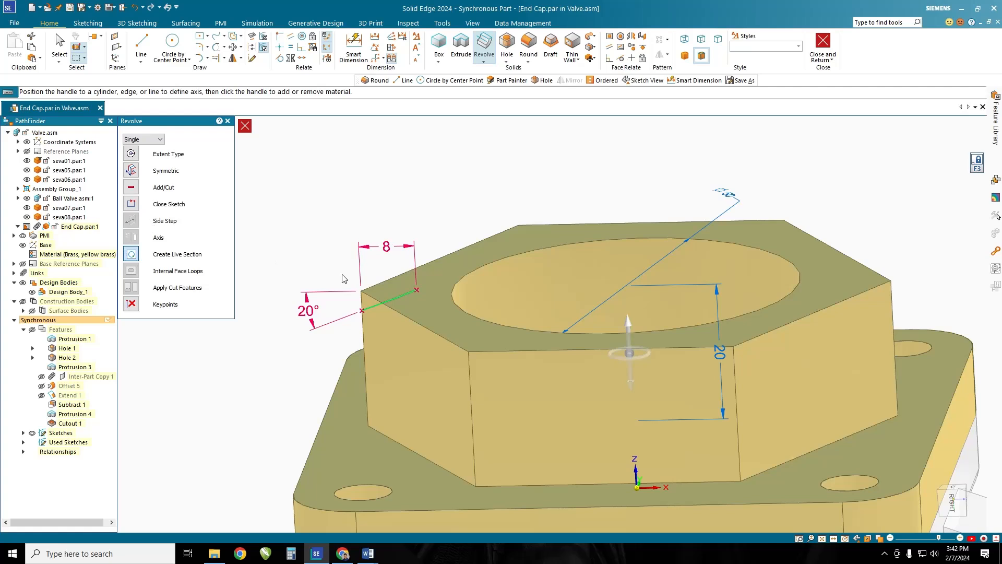
left_click(637, 359)
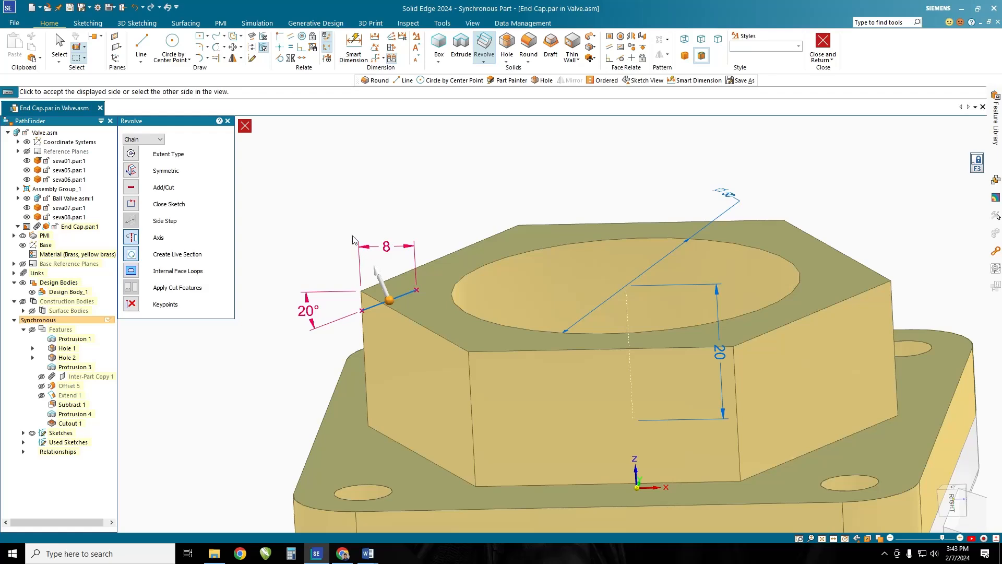
left_click(343, 221)
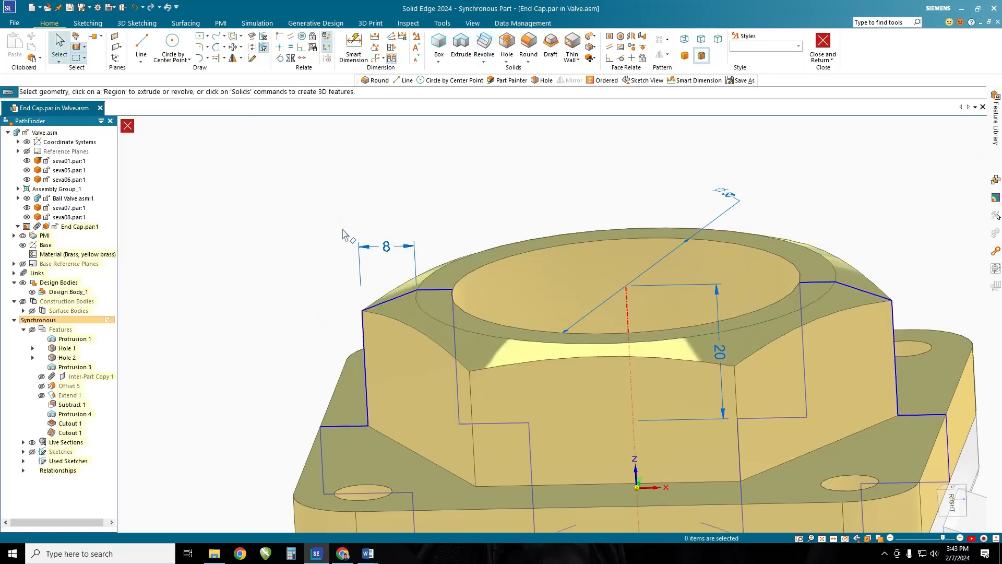
mouse_move(343, 234)
middle_mouse_down()
mouse_move(337, 225)
mouse_move(340, 238)
middle_mouse_up()
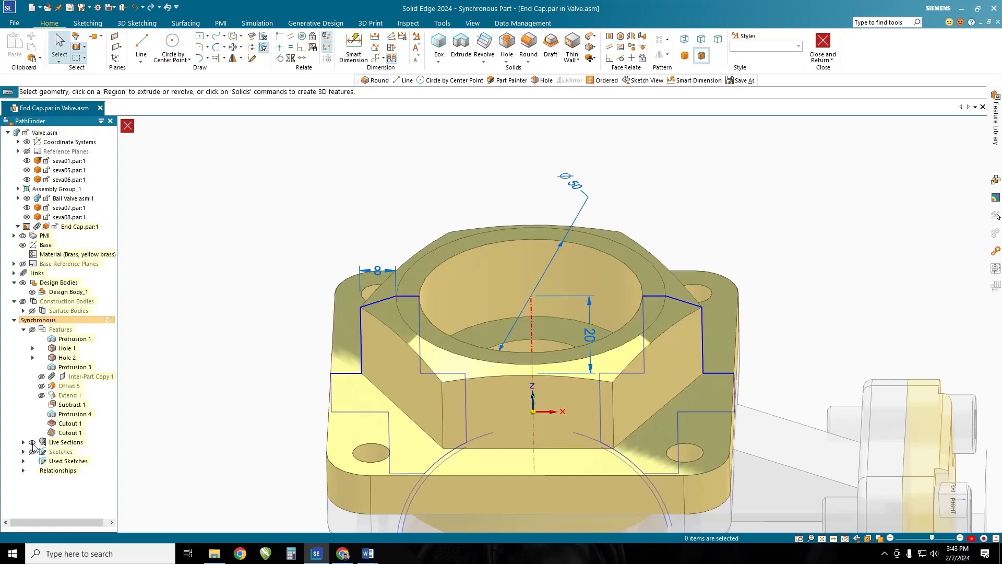
left_click(32, 442)
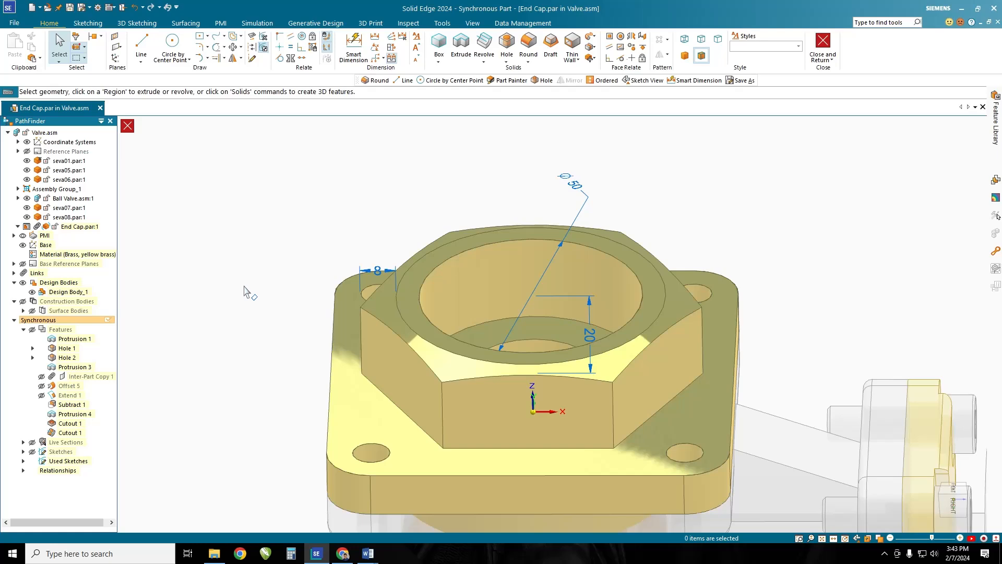
Round the hexagonal boss's six side corner edges, the flange's outer face perimeter, and the edge where the boss meets the flange to 2 mm
scroll(244, 286, "down", 3)
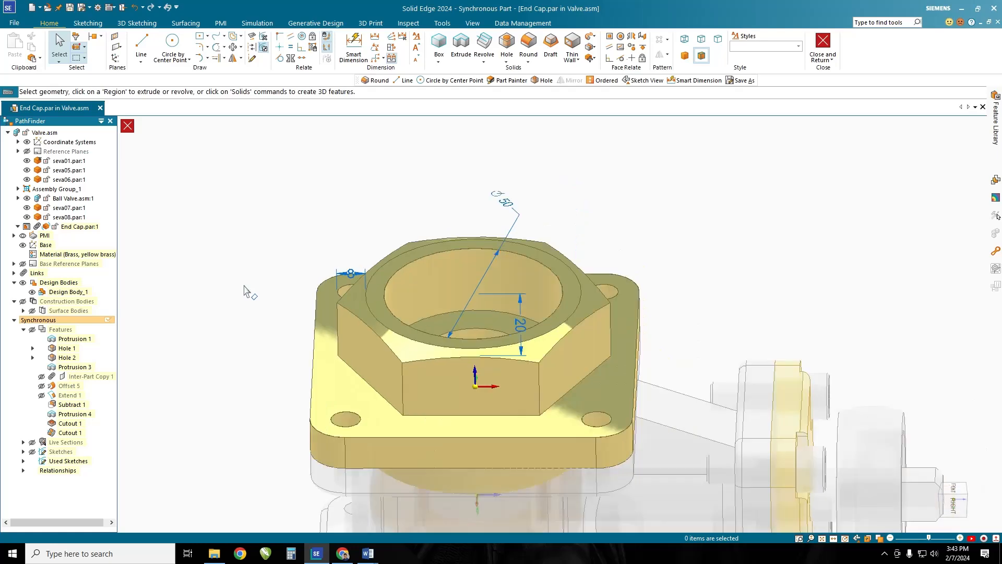
middle_click_drag(273, 351, 362, 368)
left_click(529, 46)
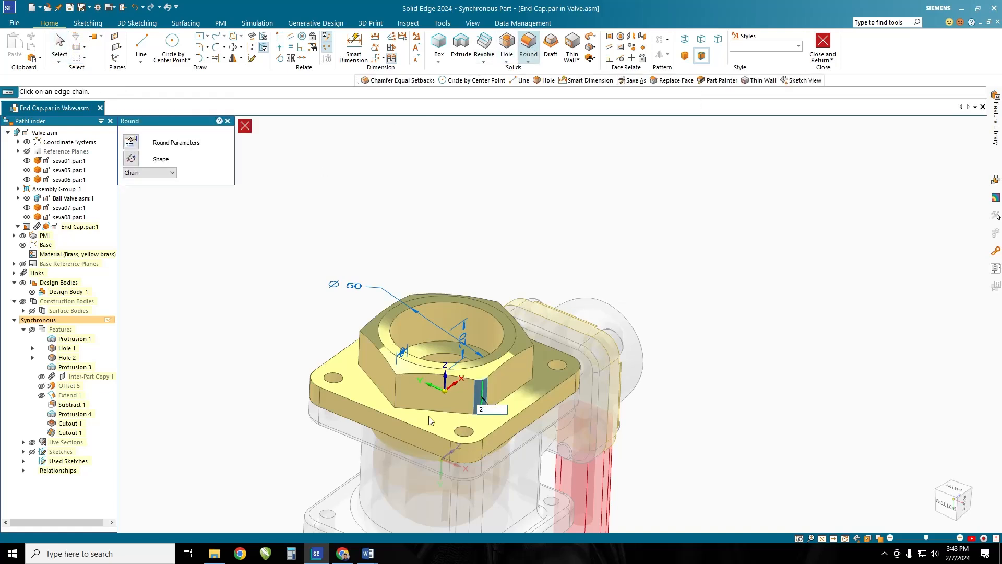
left_click(396, 399)
left_click(534, 369)
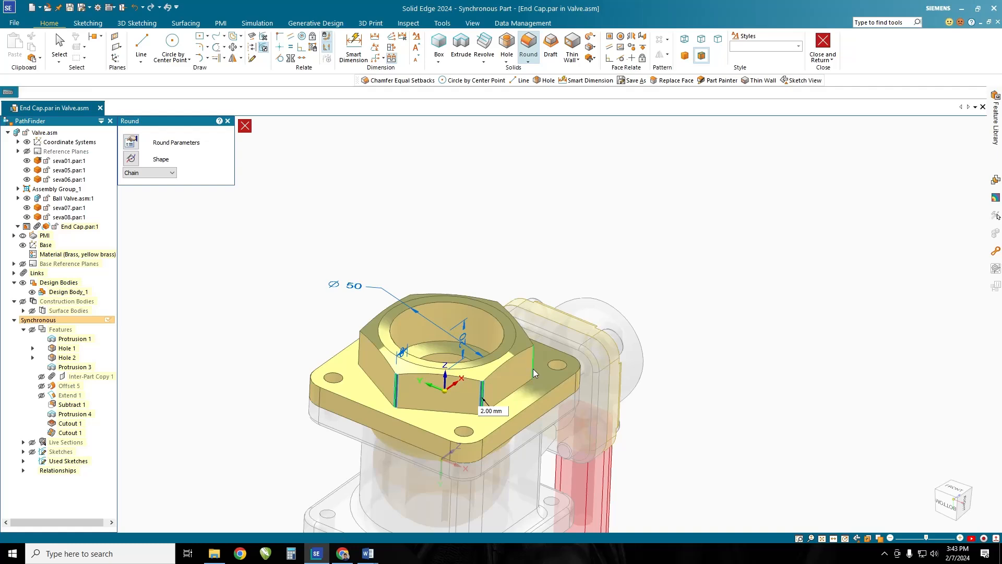
middle_click_drag(546, 380, 548, 359)
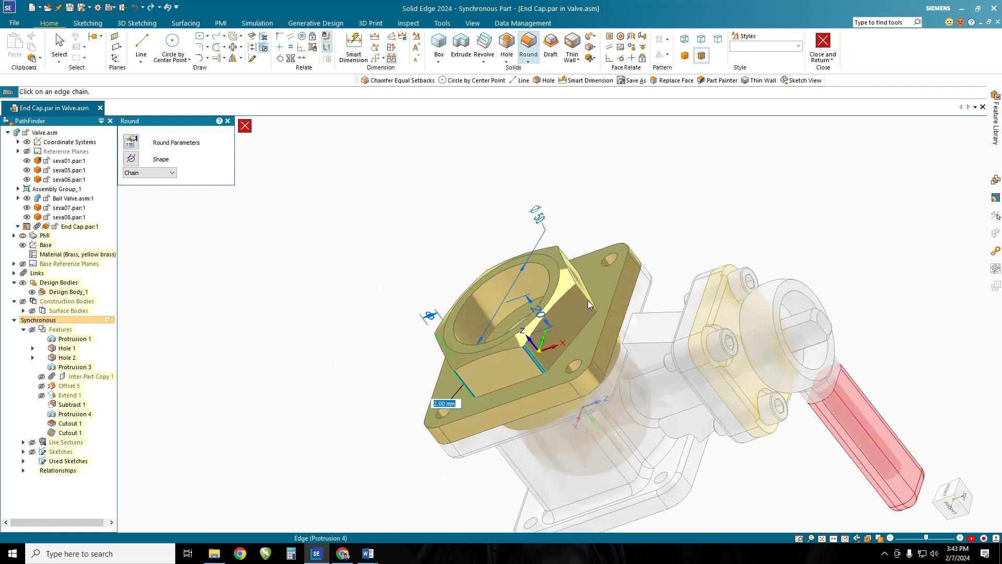
middle_click_drag(589, 299, 572, 246)
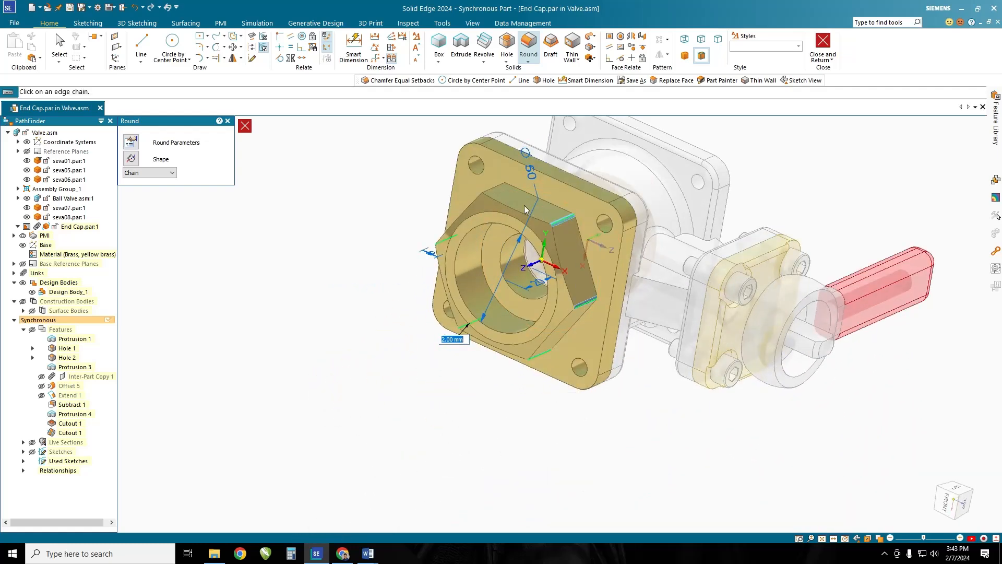
middle_click_drag(524, 209, 515, 189)
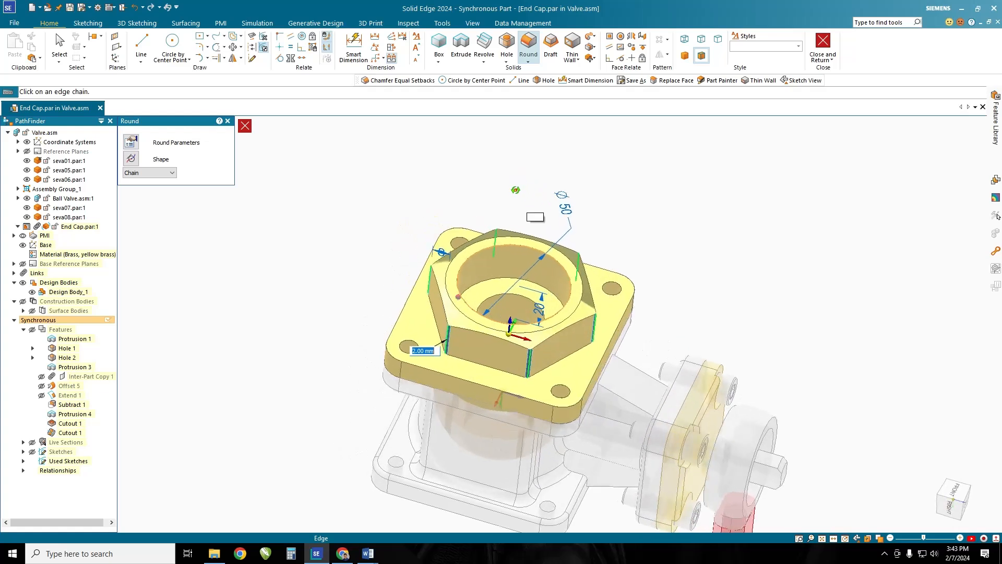
left_click(627, 320)
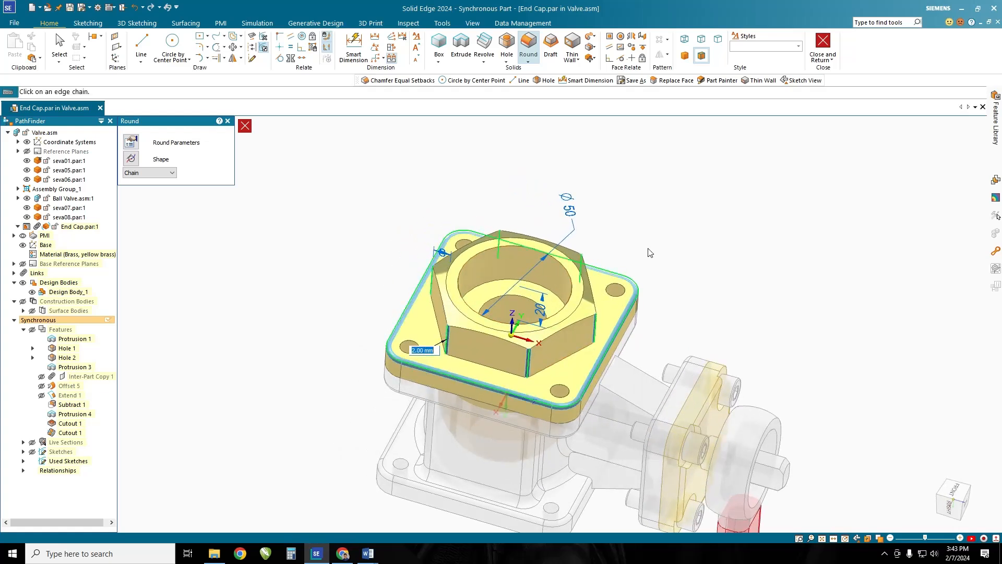
key("Return")
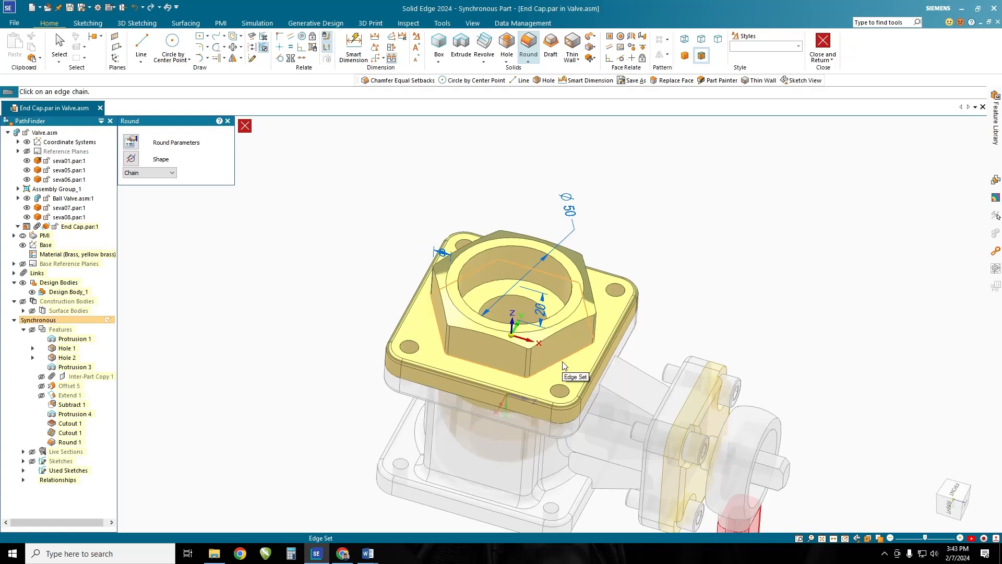
left_click(563, 365)
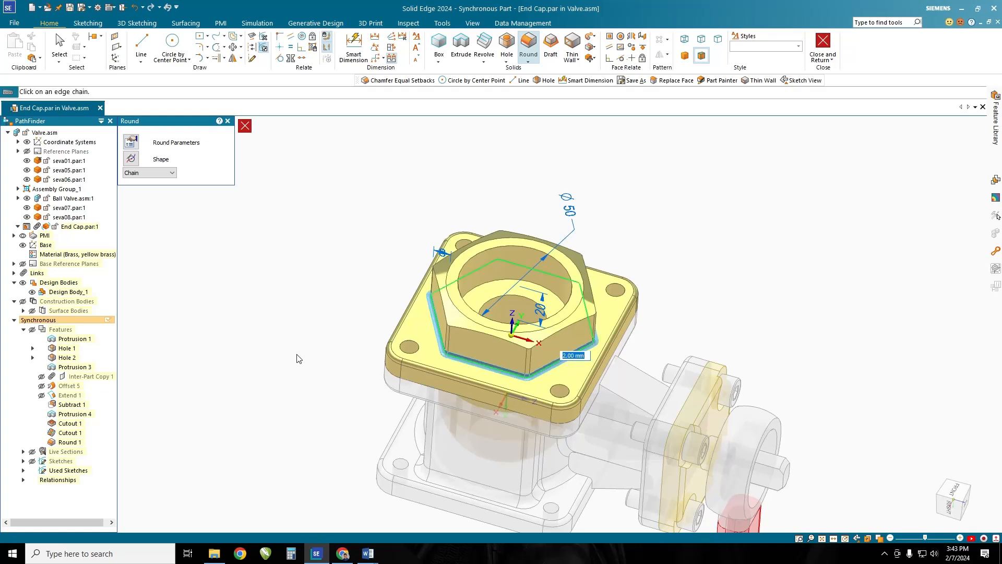
key("Return")
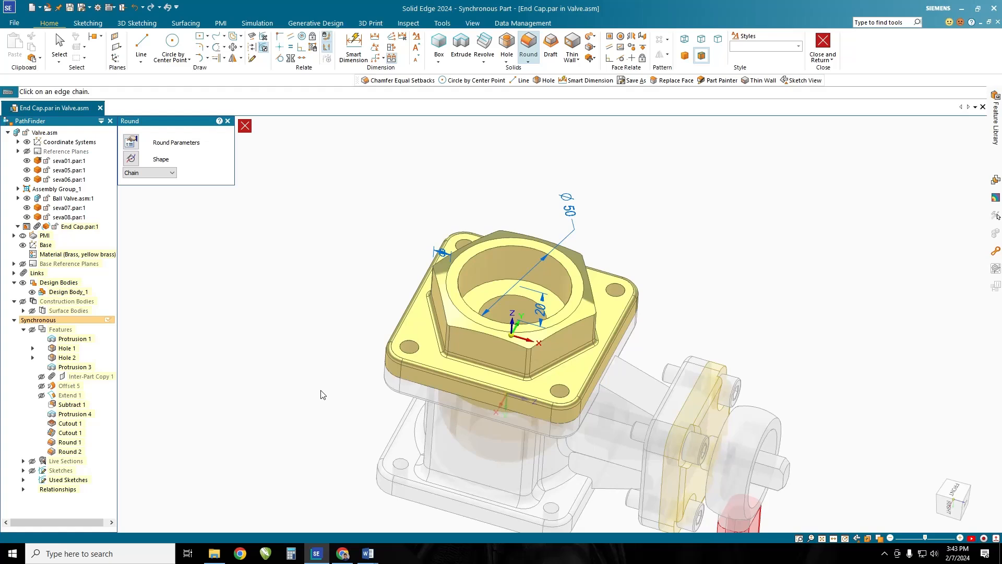
Chamfer the counterbore's rim and the inner bore's rim with equal setbacks of 2 mm
left_click(528, 62)
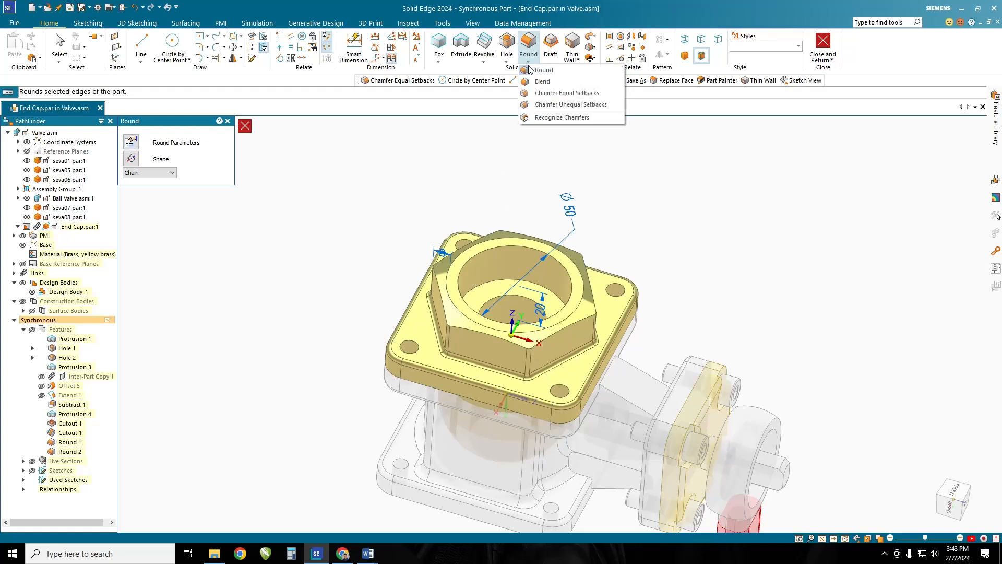
left_click(549, 94)
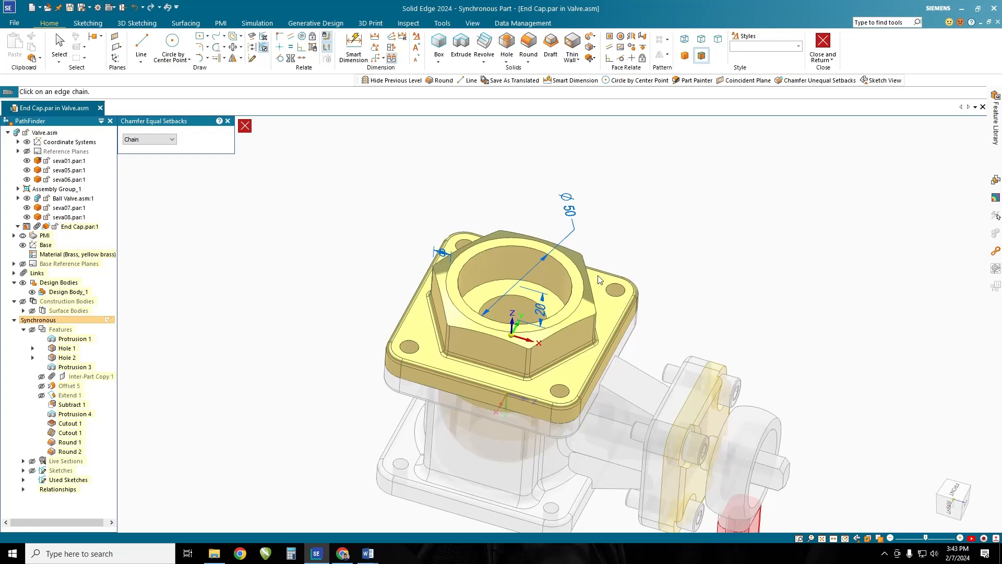
left_click(538, 252)
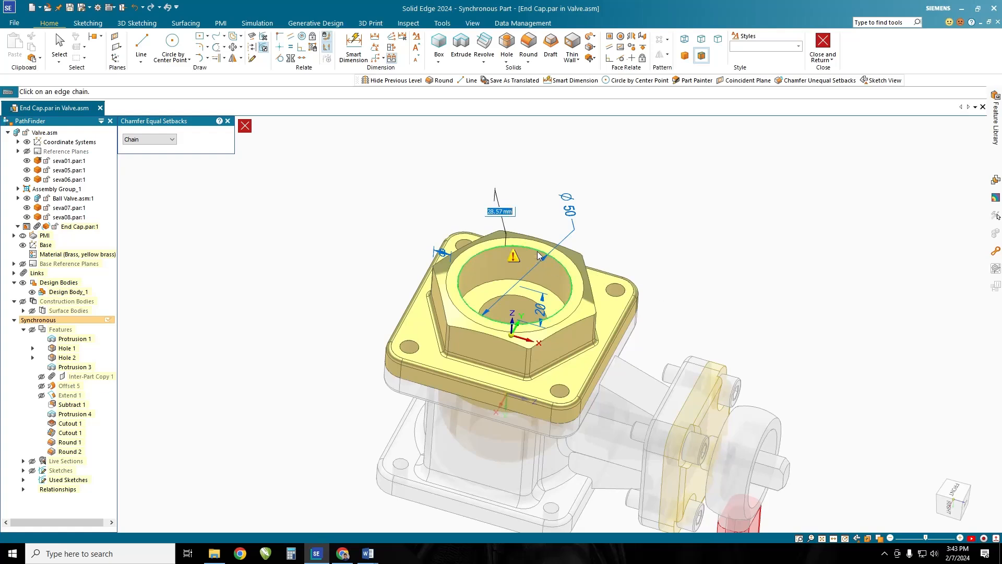
type("2")
key("Return")
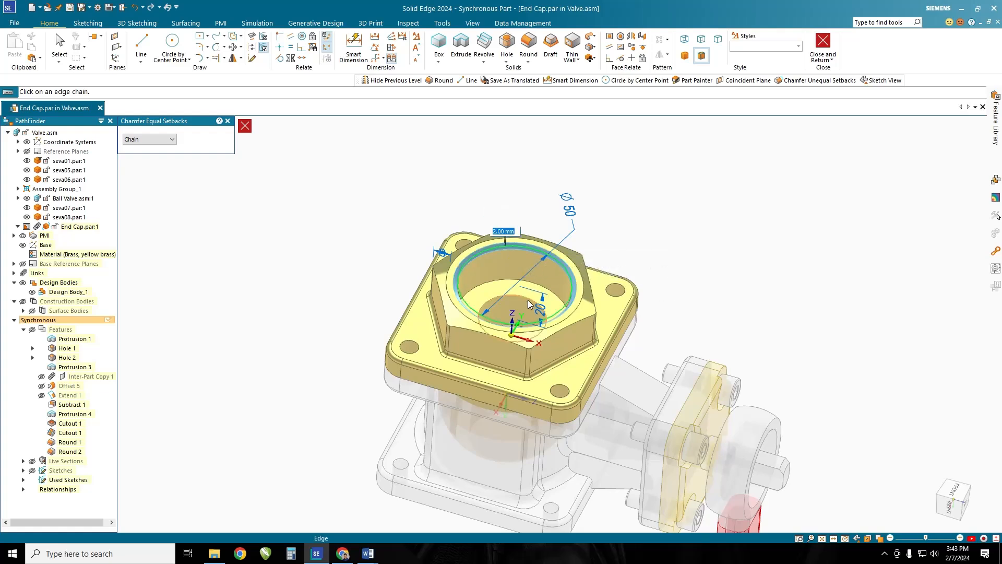
left_click(527, 303)
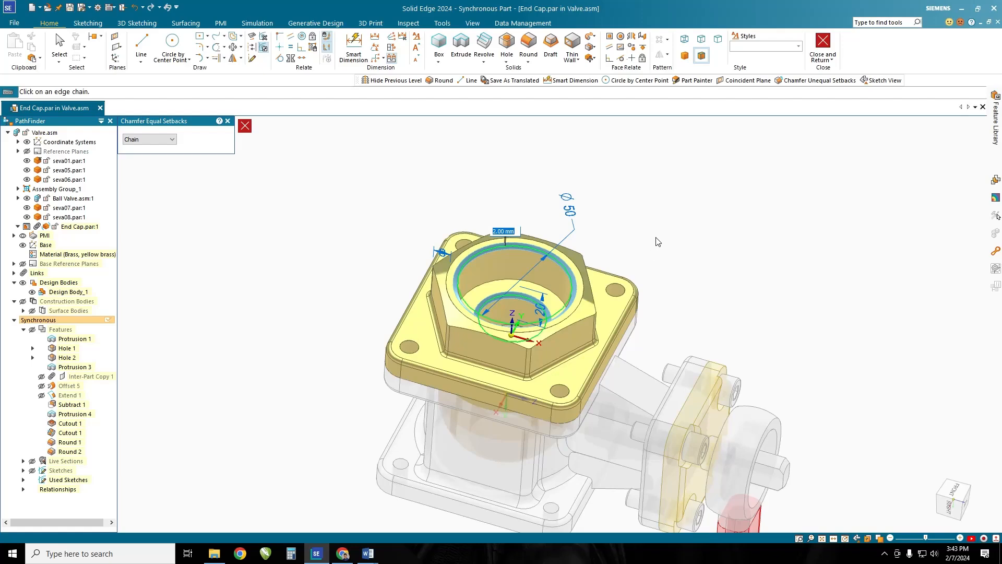
right_click(663, 216)
Save the End Cap part, then close it and return to the valve assembly
middle_click_drag(649, 231, 585, 269)
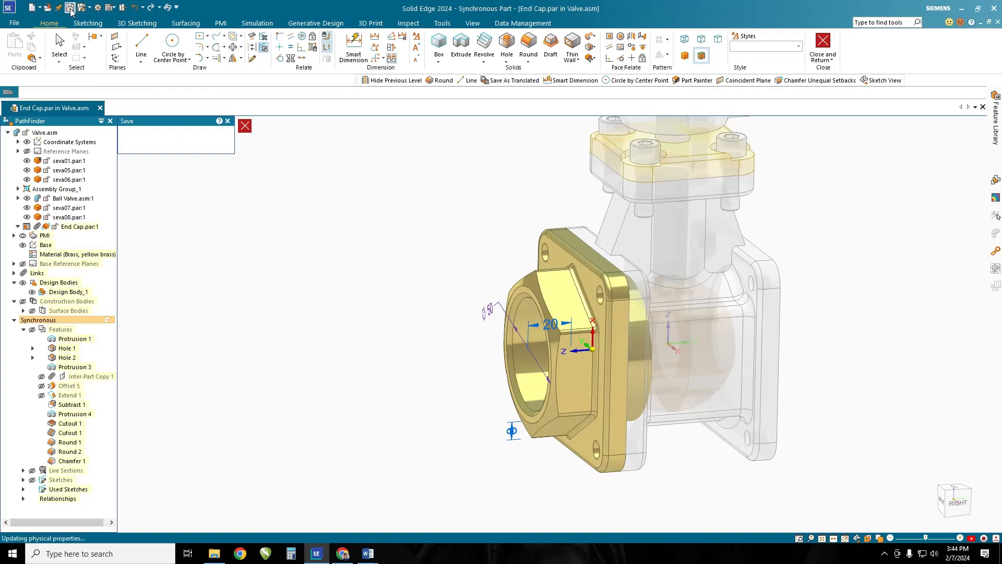
key("Escape")
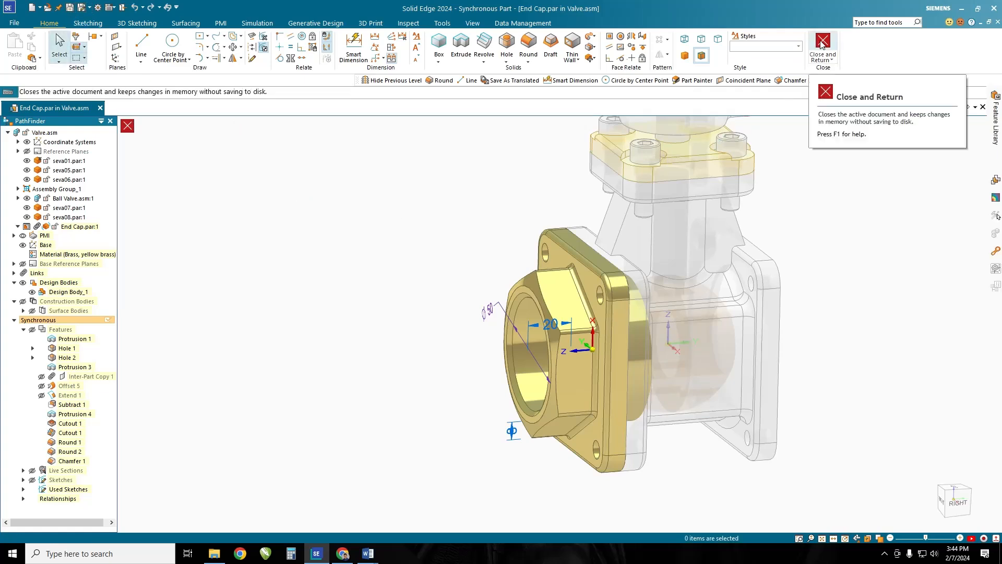
left_click(810, 53)
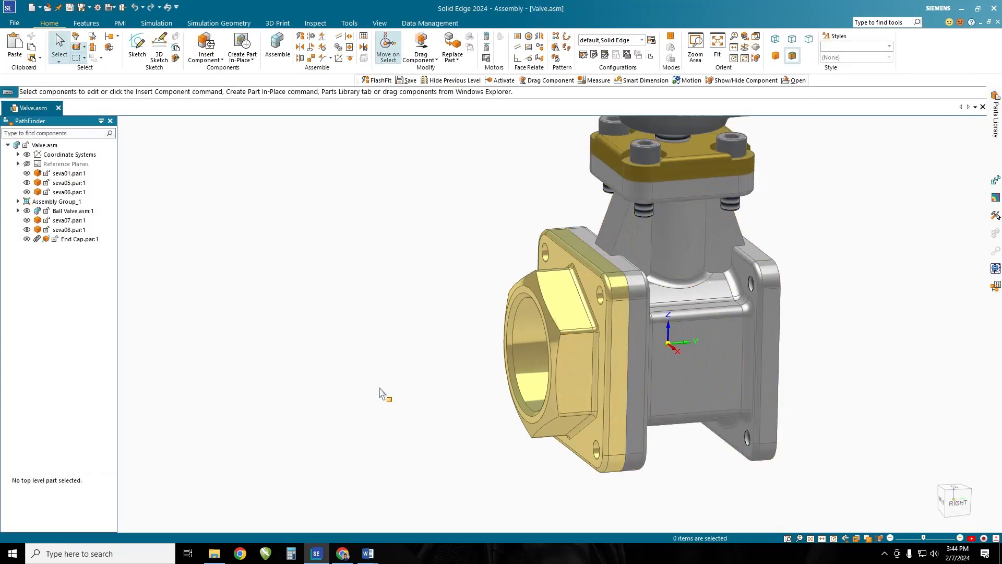
Test the End Cap's freedom of movement by pulling it away from the valve body with Drag Component, and reset its position
scroll(432, 459, "down", 2)
scroll(735, 463, "up", 1)
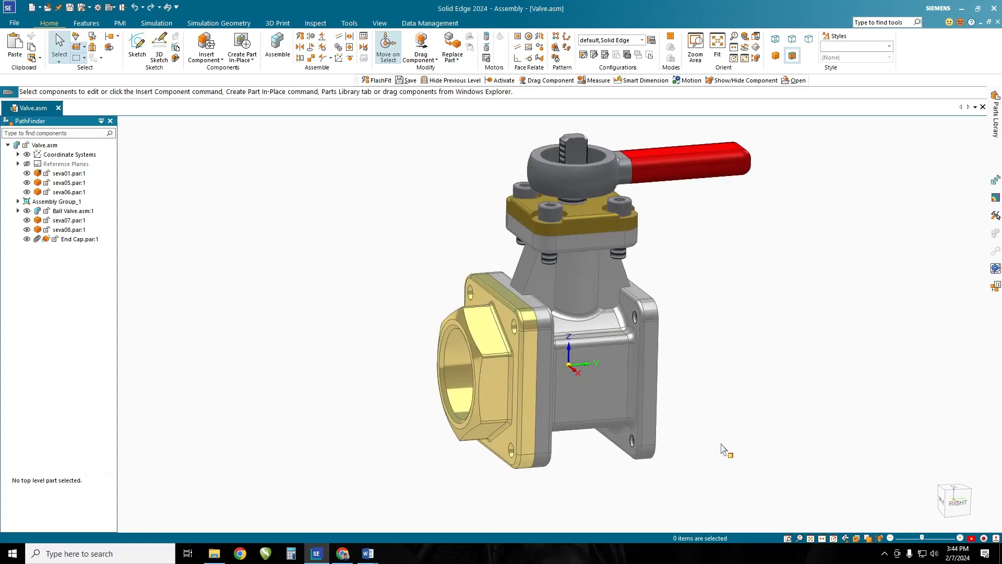
middle_click_drag(723, 449, 688, 429, "shift")
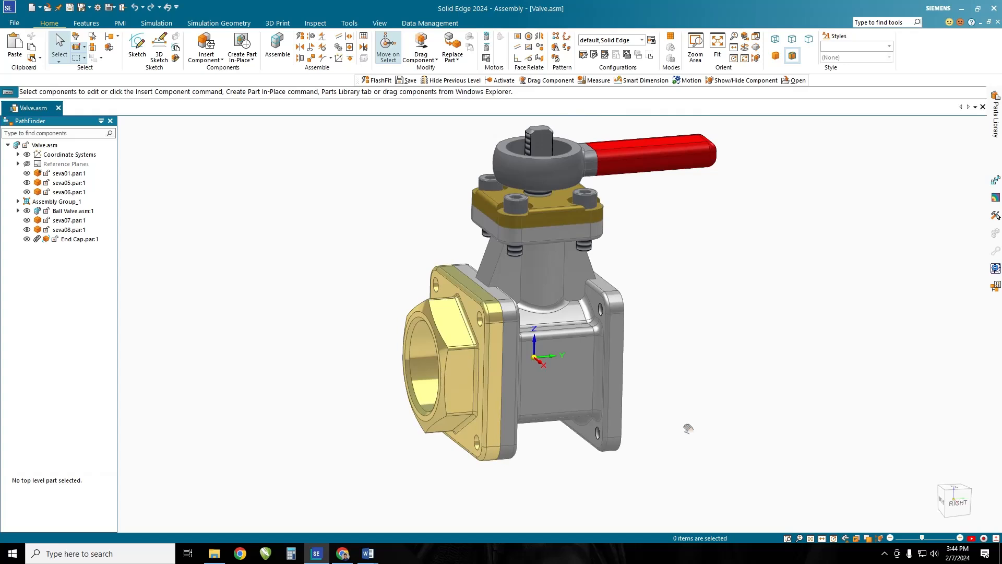
left_click(498, 415)
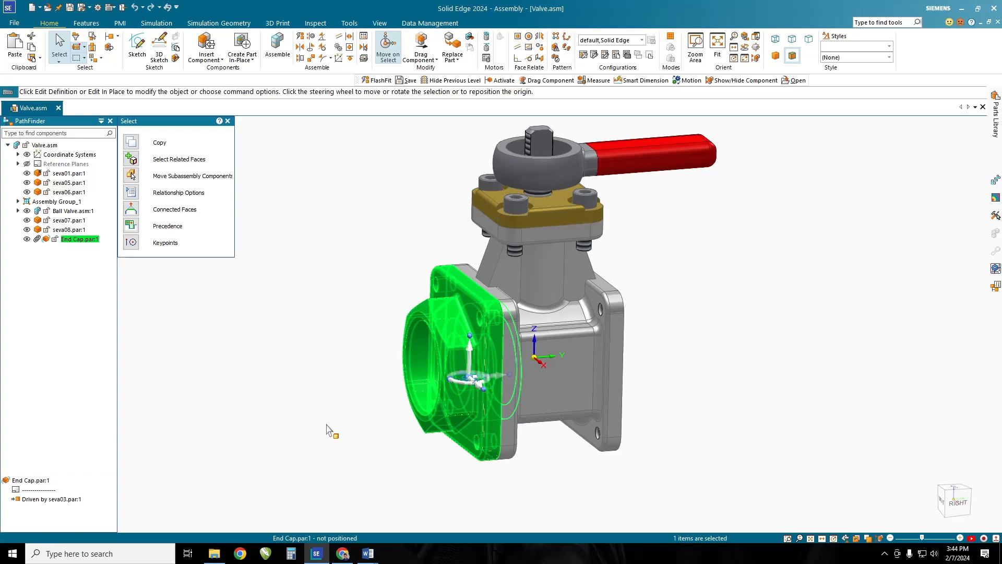
left_click(413, 49)
left_click(608, 212)
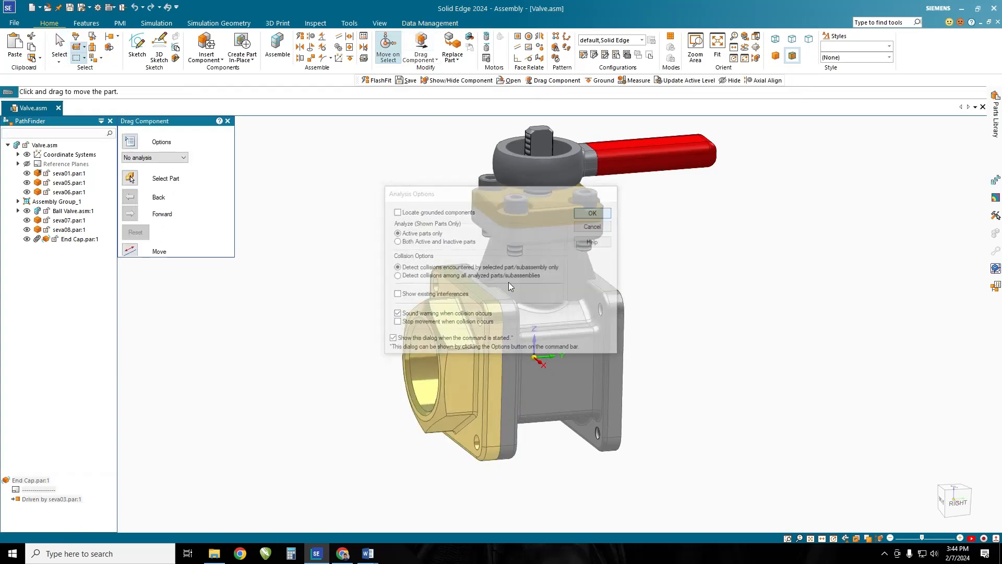
left_click_drag(463, 346, 431, 398)
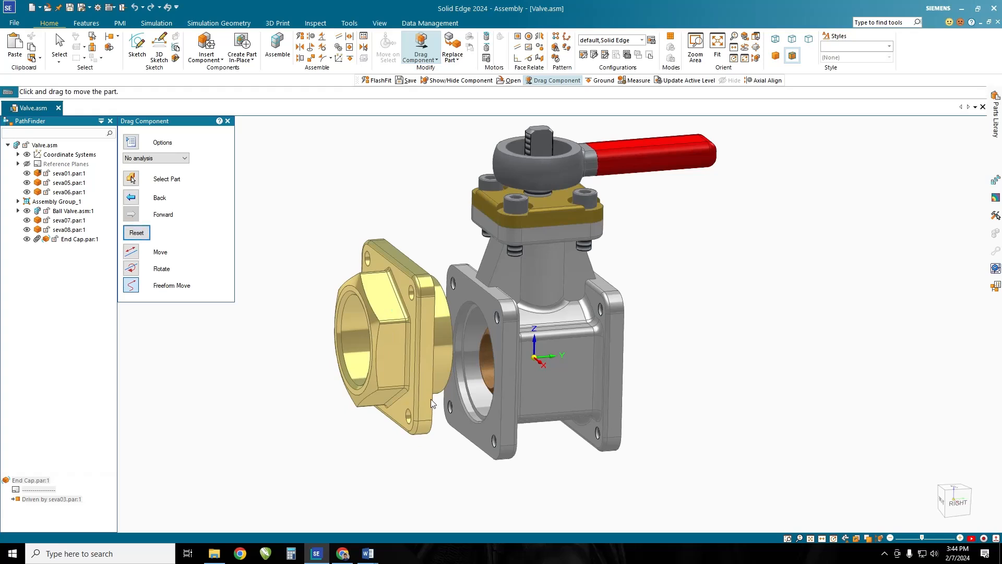
left_click(137, 233)
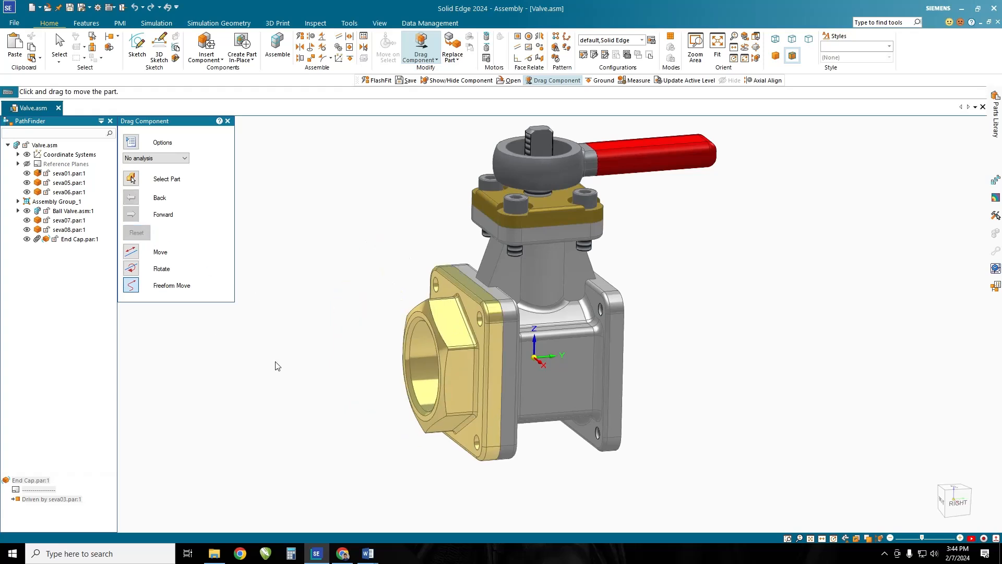
key("Escape")
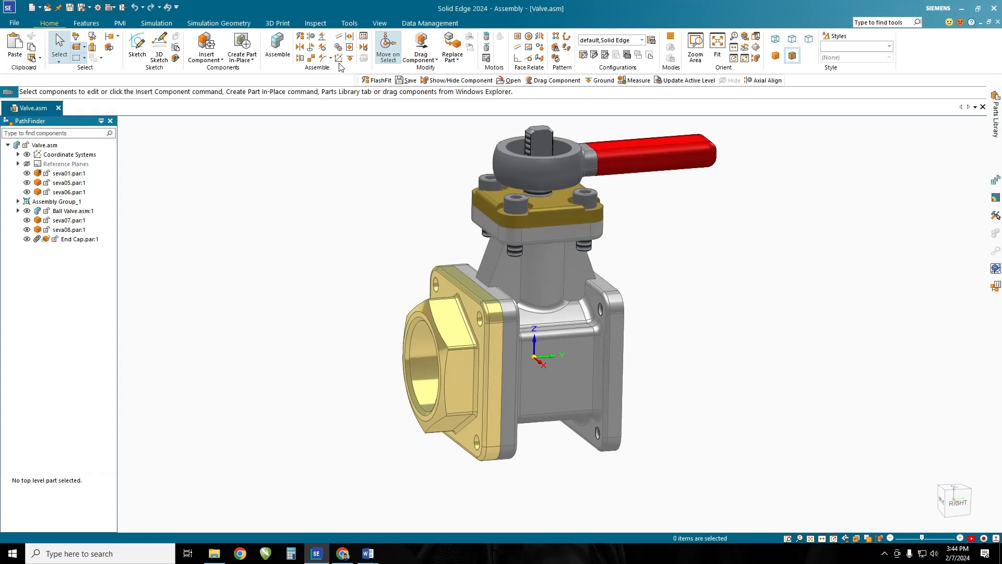
Axially align the End Cap's two upper bolt holes with the matching holes in the valve body's flange using FlashFit
left_click(301, 40)
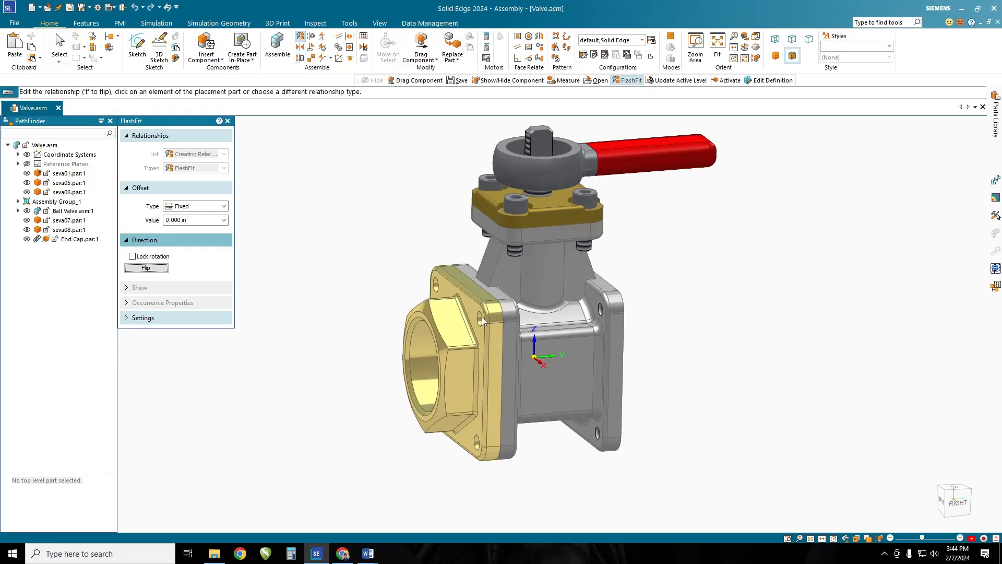
scroll(466, 301, "up", 5)
left_click(471, 303)
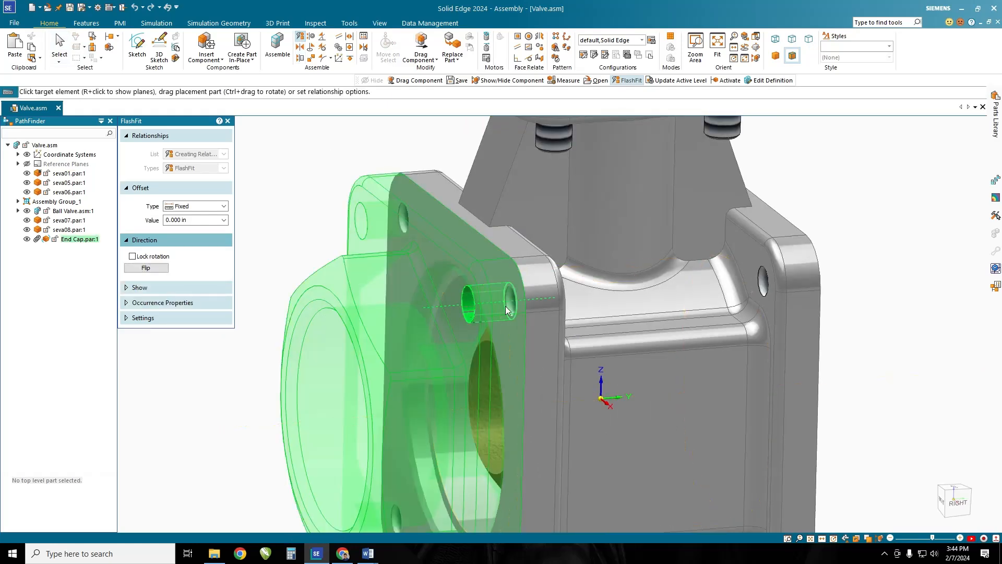
left_click(502, 313)
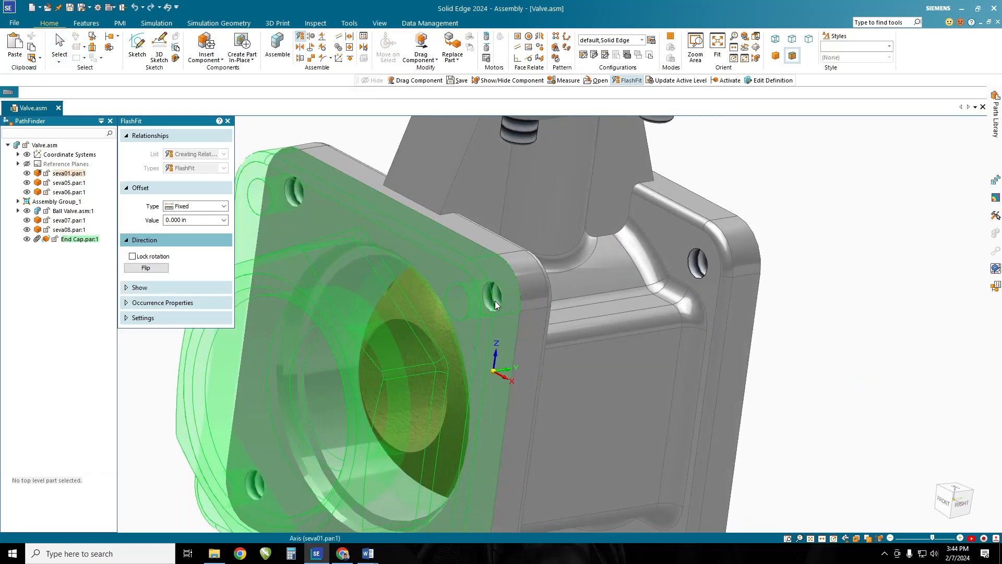
scroll(525, 293, "down", 3)
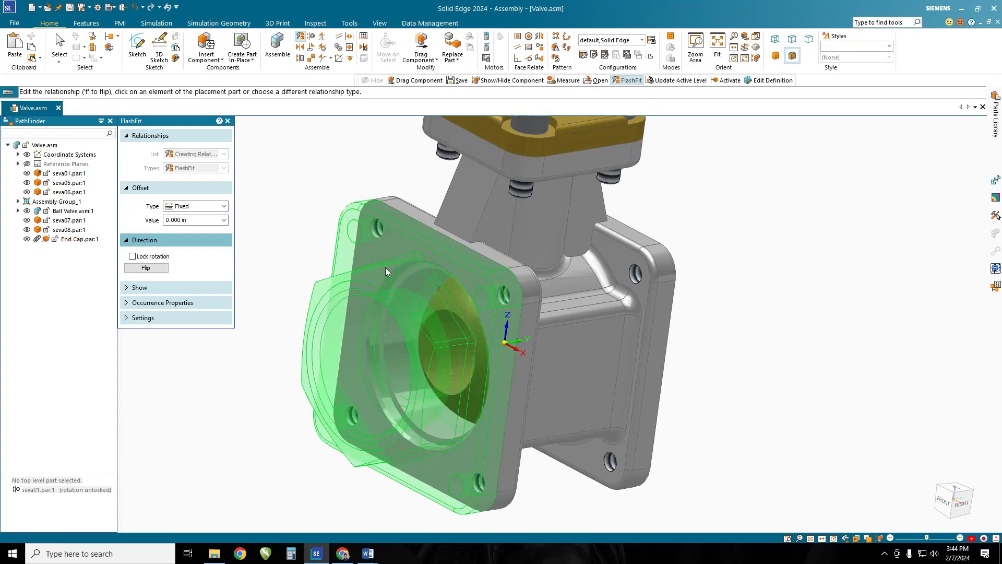
left_click(360, 231)
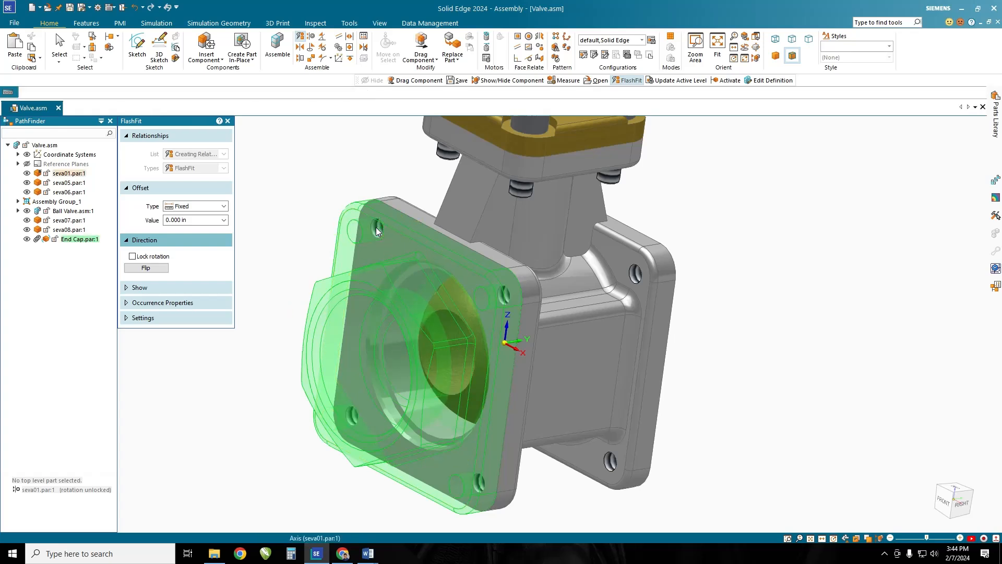
Mate the End Cap flange's inner face to the valve body's flange face with a fixed offset of 0.000 in, and finish FlashFit
left_click(498, 344)
left_click(448, 366)
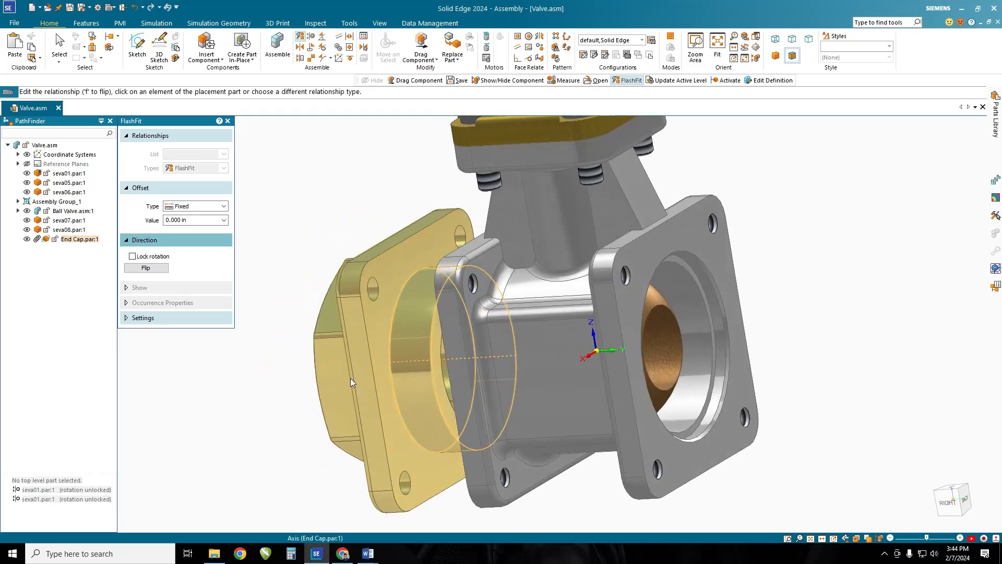
left_click(415, 258)
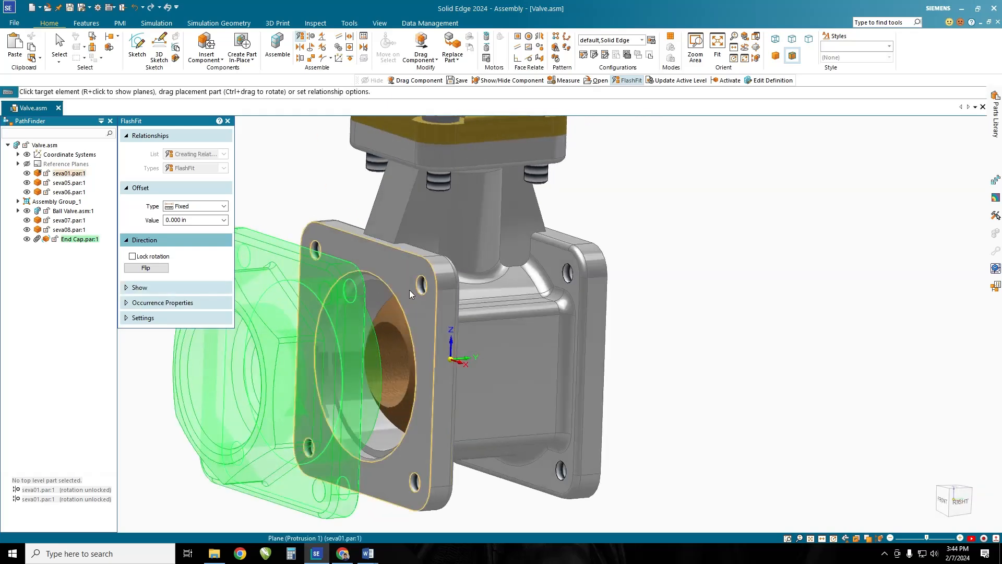
left_click(409, 289)
scroll(542, 376, "down", 3)
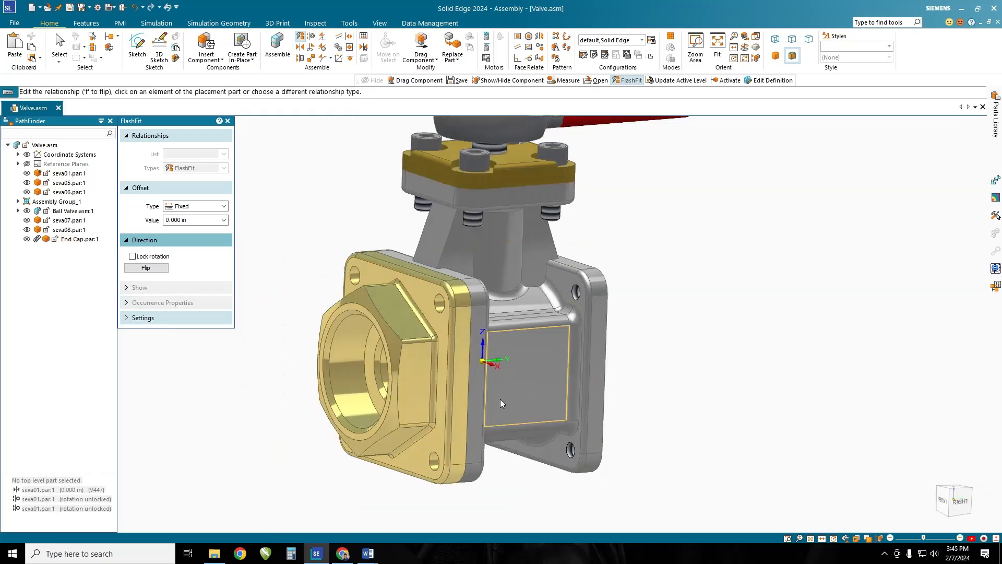
scroll(500, 399, "up", 2)
middle_click_drag(503, 406, 499, 418)
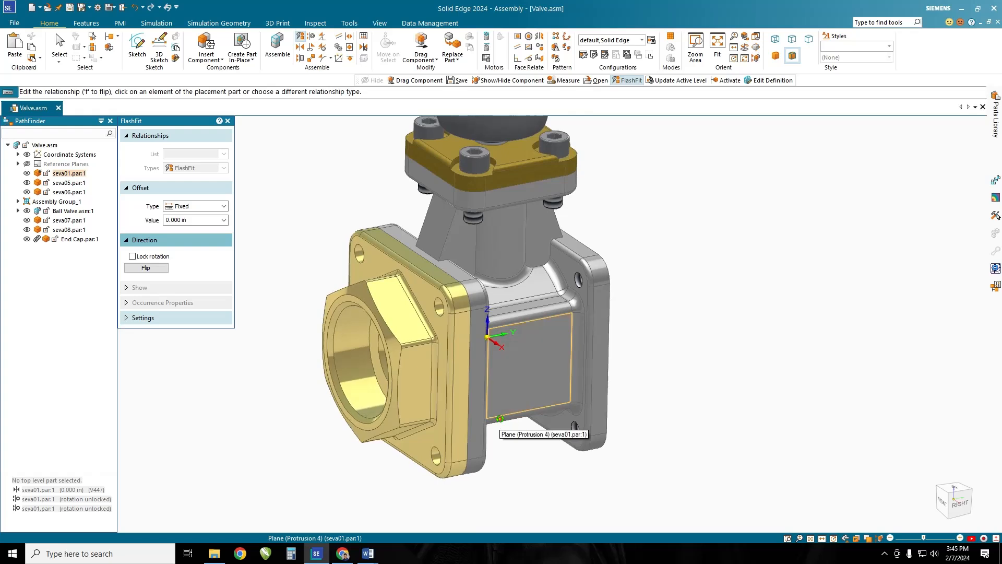
scroll(413, 329, "down", 2)
left_click(59, 47)
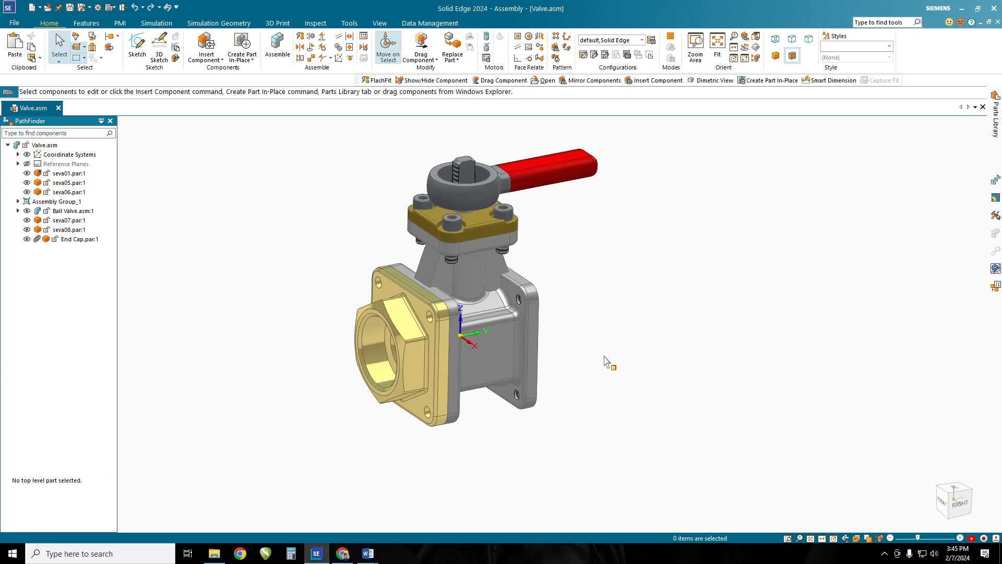
Capture the End Cap's fit, learning its two axial aligns and its mate and saving these relationships in the part file
left_click(386, 329)
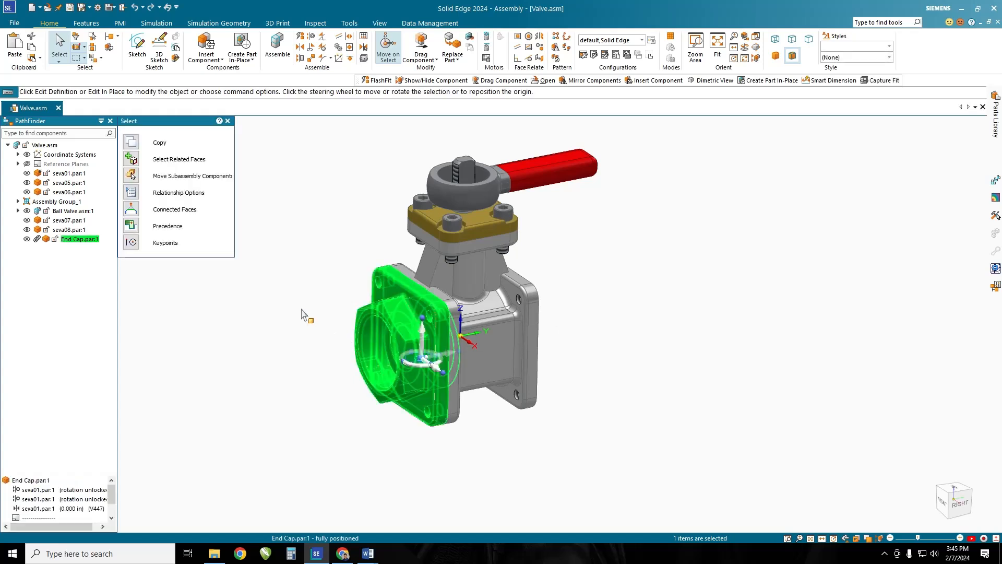
left_click(364, 63)
left_click_drag(504, 192, 739, 177)
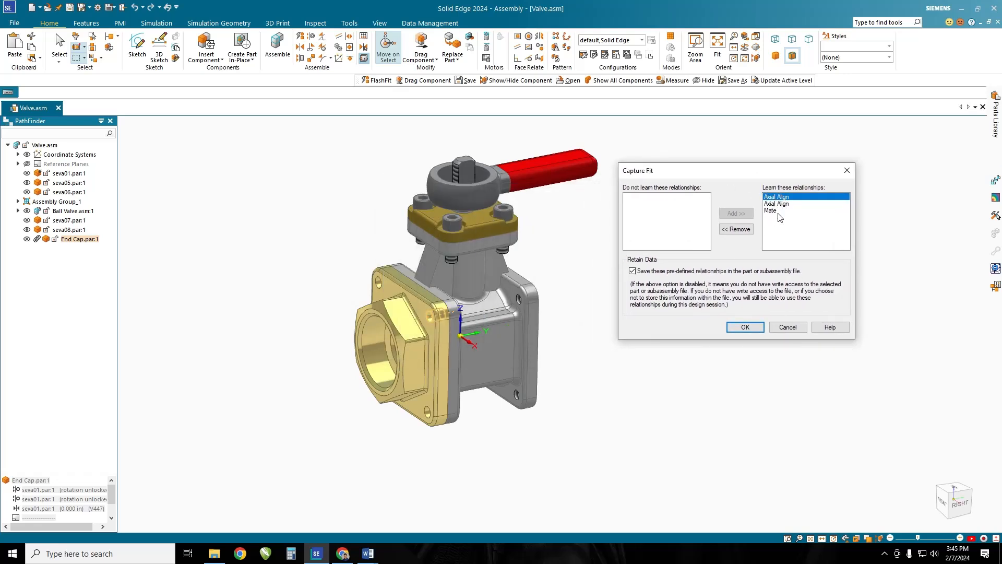
left_click(745, 327)
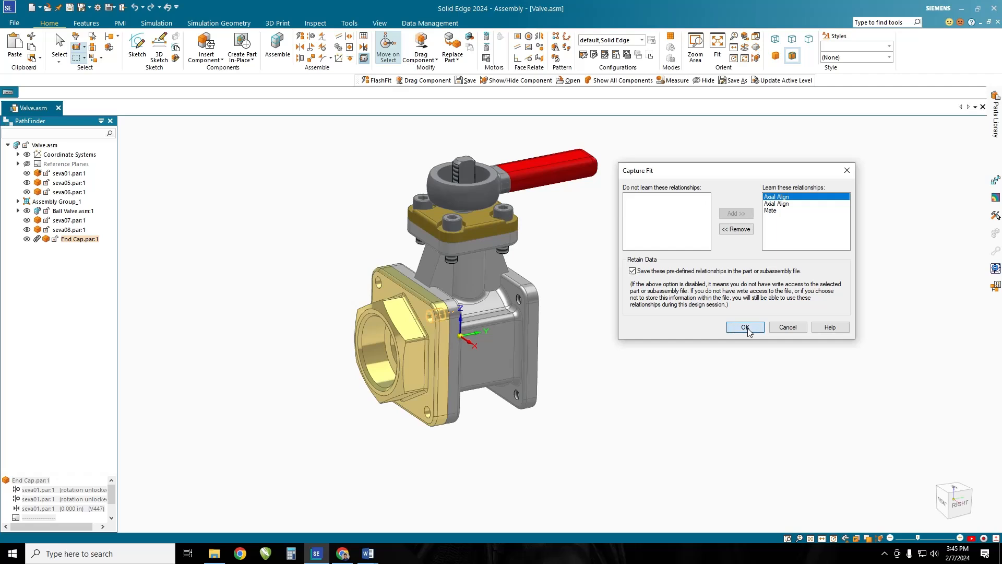
Insert a second End Cap.par from the Parts Library and axially align its first captured hole with an upper hole in the body's open flange
left_click(995, 123)
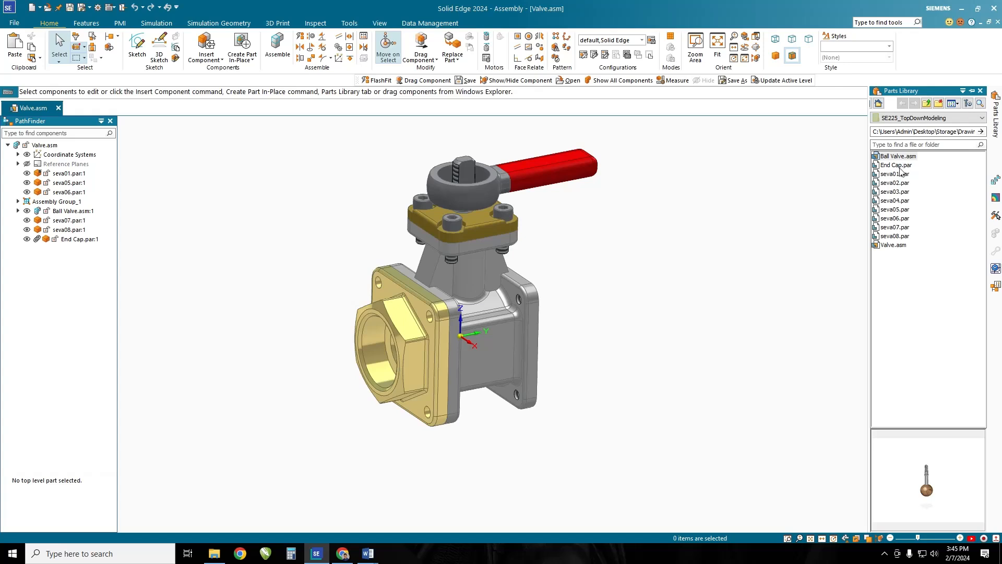
left_click_drag(899, 166, 681, 282)
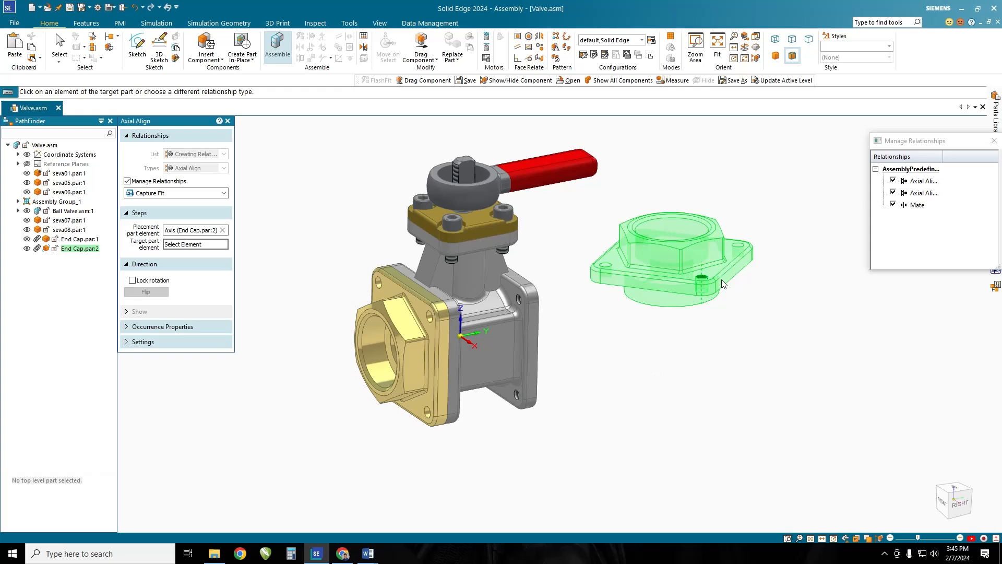
scroll(530, 299, "up", 4)
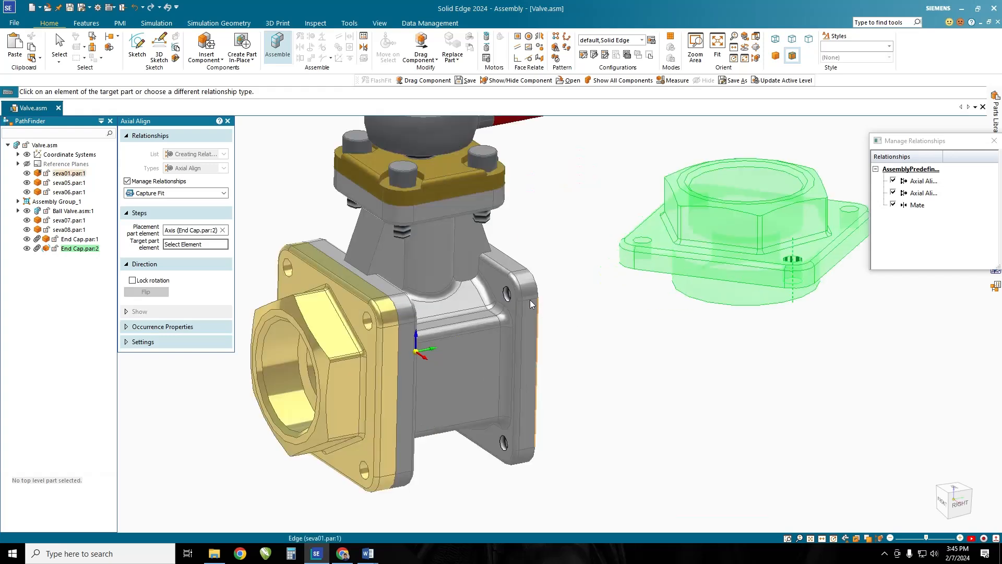
left_click(501, 292)
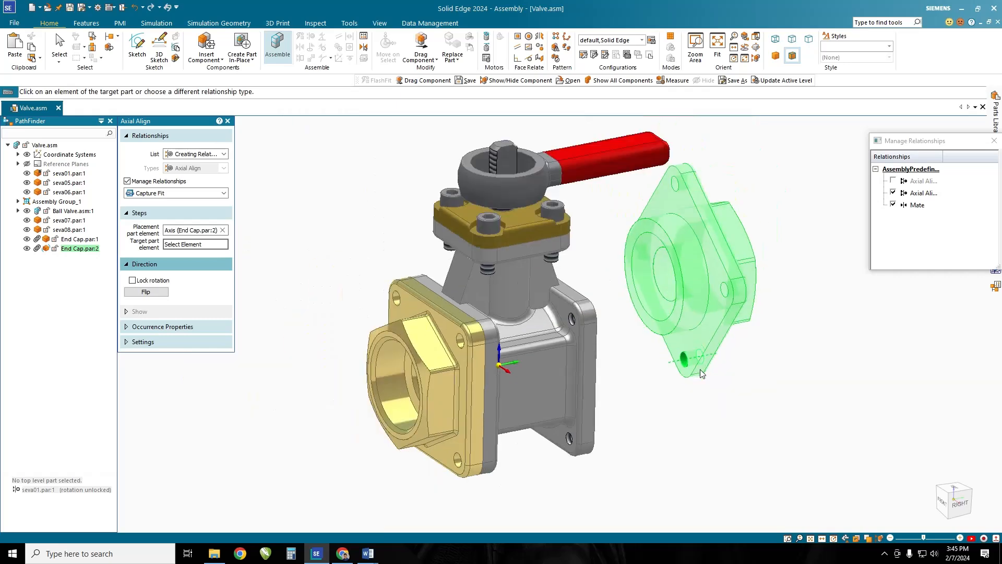
Axially align the second End Cap's other captured hole with a lower flange hole, and mate it to the open flange face at 0.000 in offset
scroll(502, 294, "down", 5)
middle_click_drag(668, 365, 577, 374)
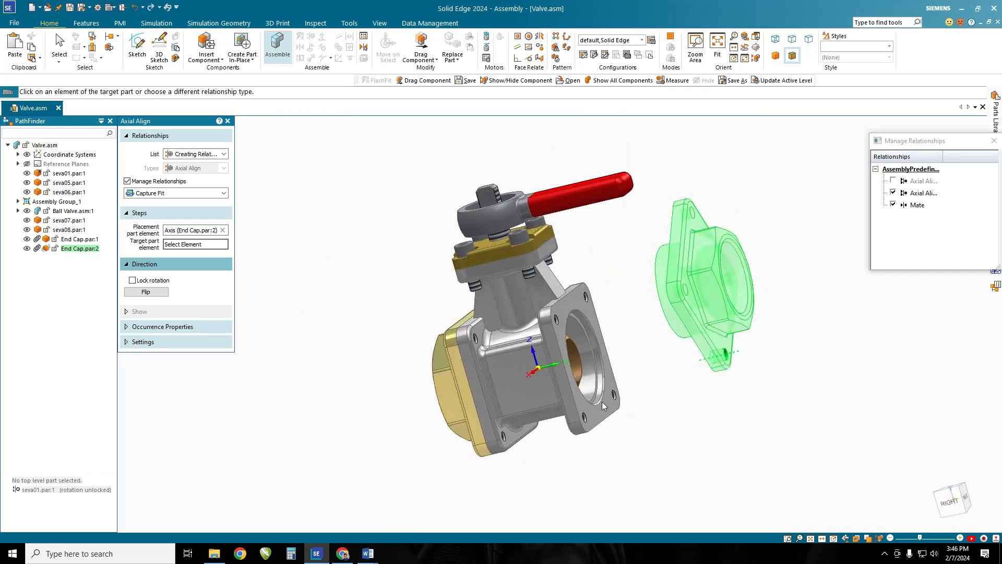
left_click(584, 423)
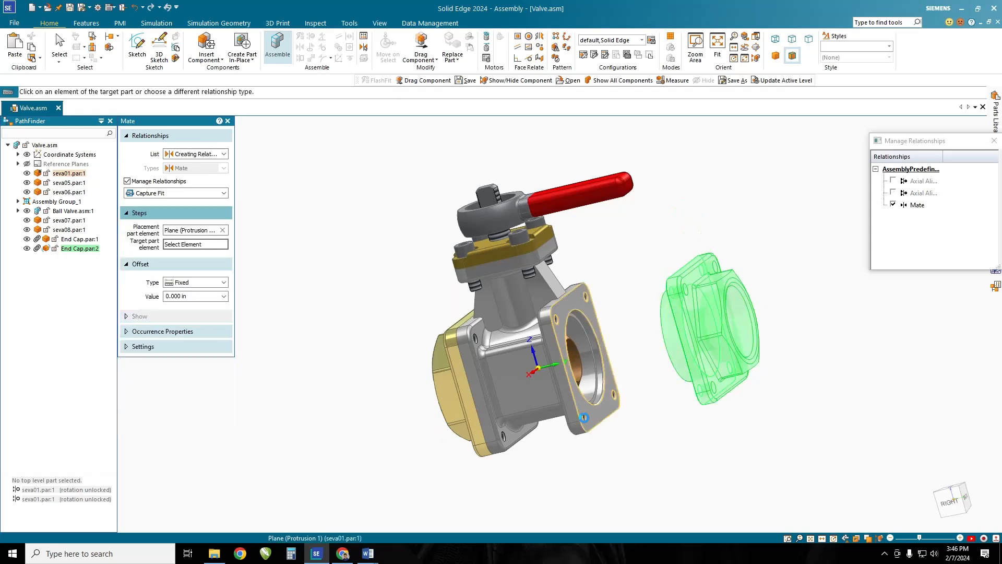
middle_click_drag(583, 423, 624, 416)
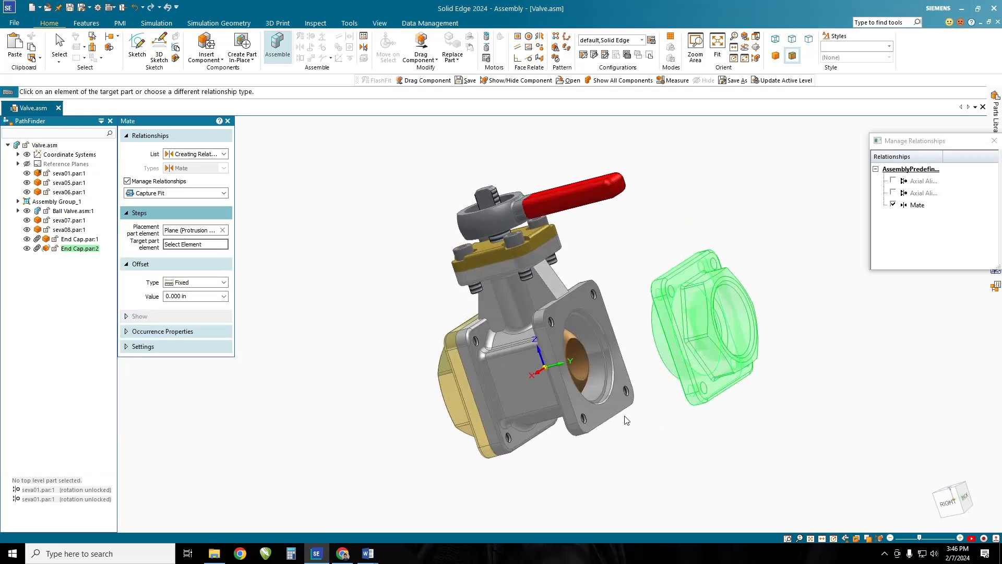
left_click(606, 415)
middle_click_drag(703, 391, 700, 416)
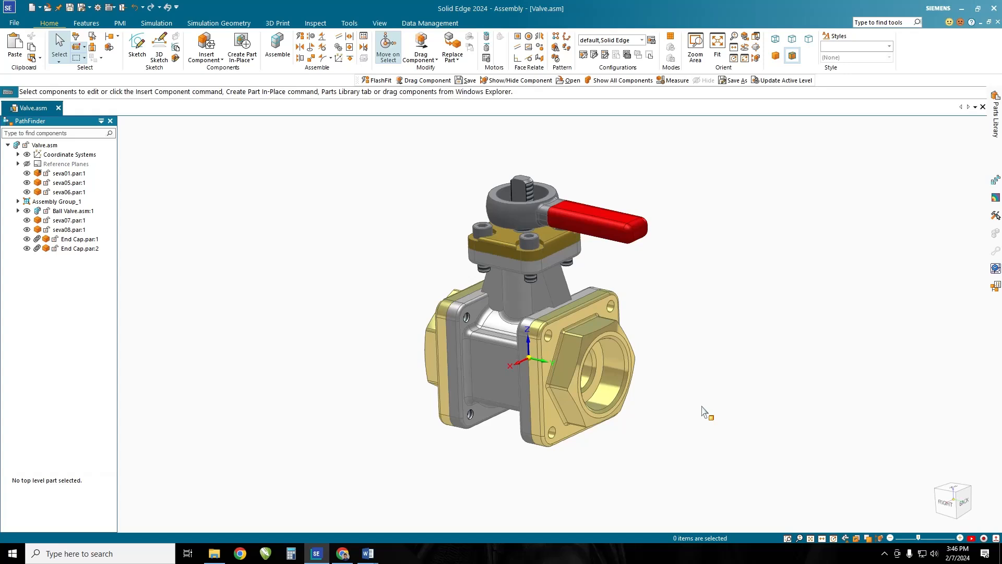